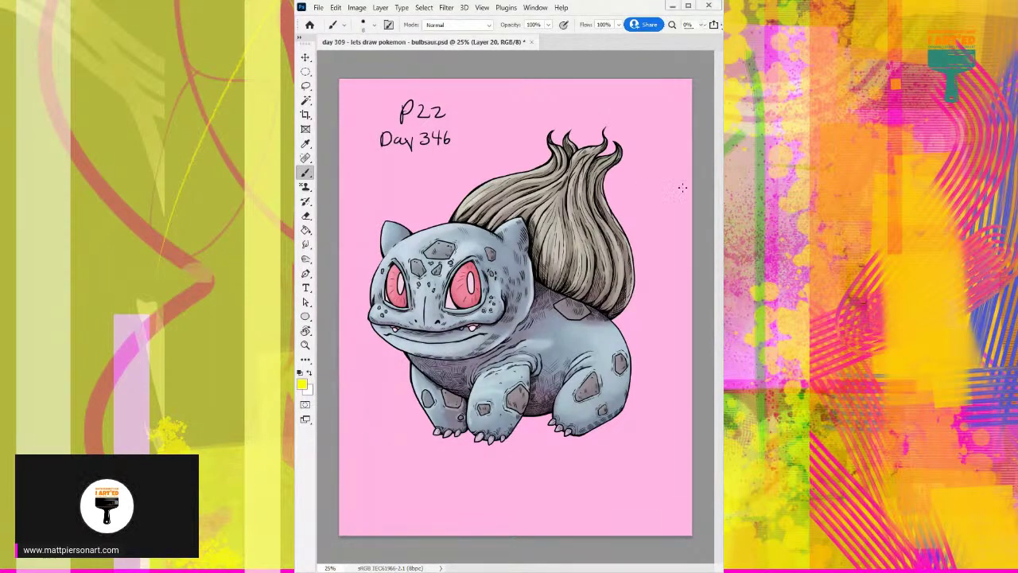
# Maximize the window and reset the Paintable workspace, keeping the current foreground color.
pyautogui.click(689, 6)
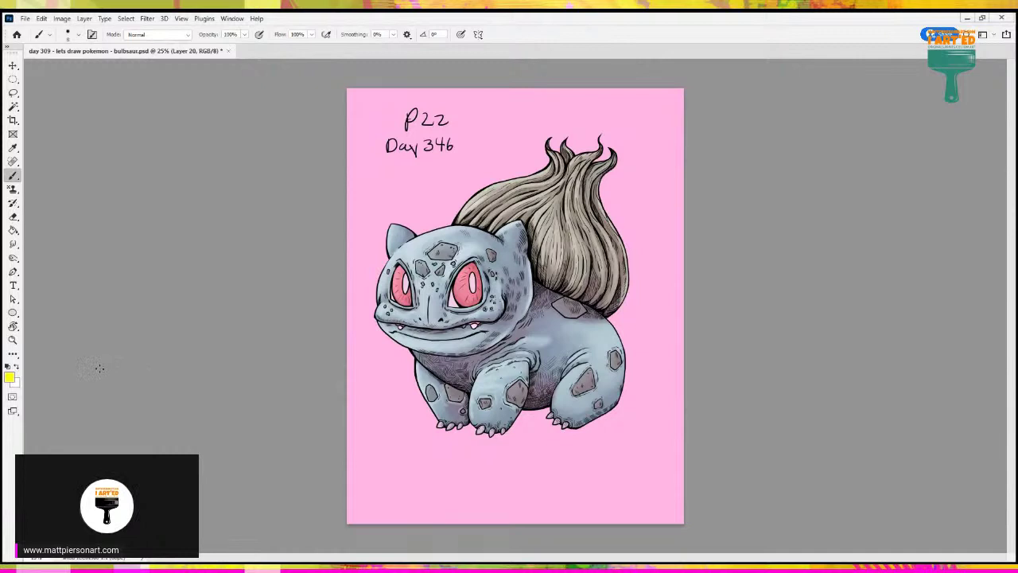
pyautogui.click(8, 377)
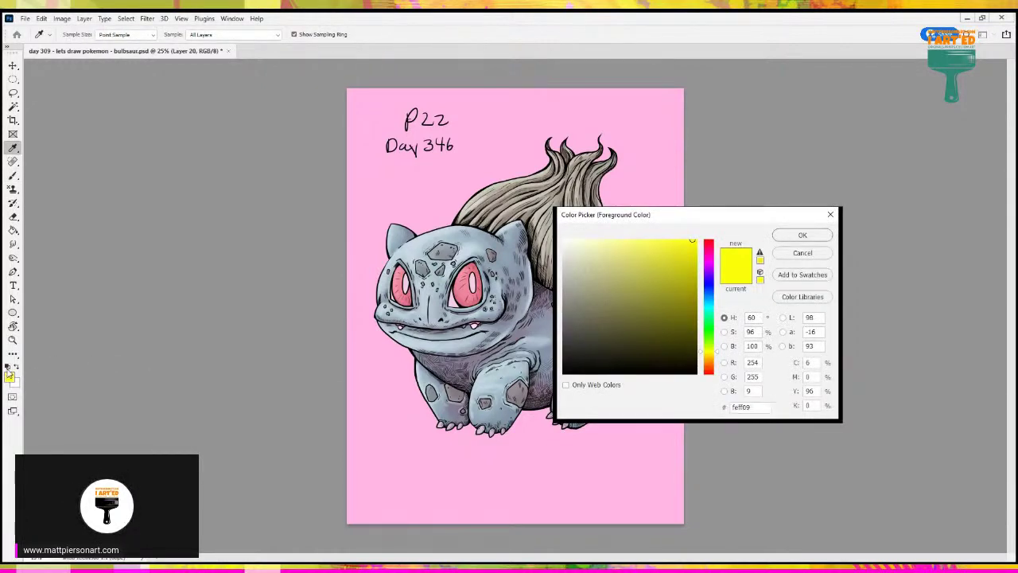
pyautogui.click(801, 253)
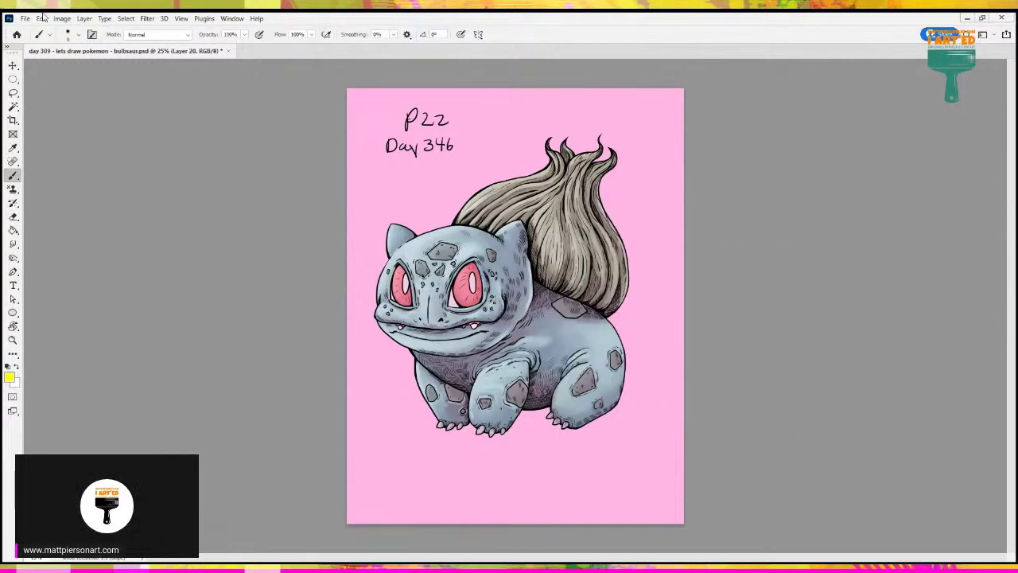
pyautogui.click(233, 18)
pyautogui.click(232, 19)
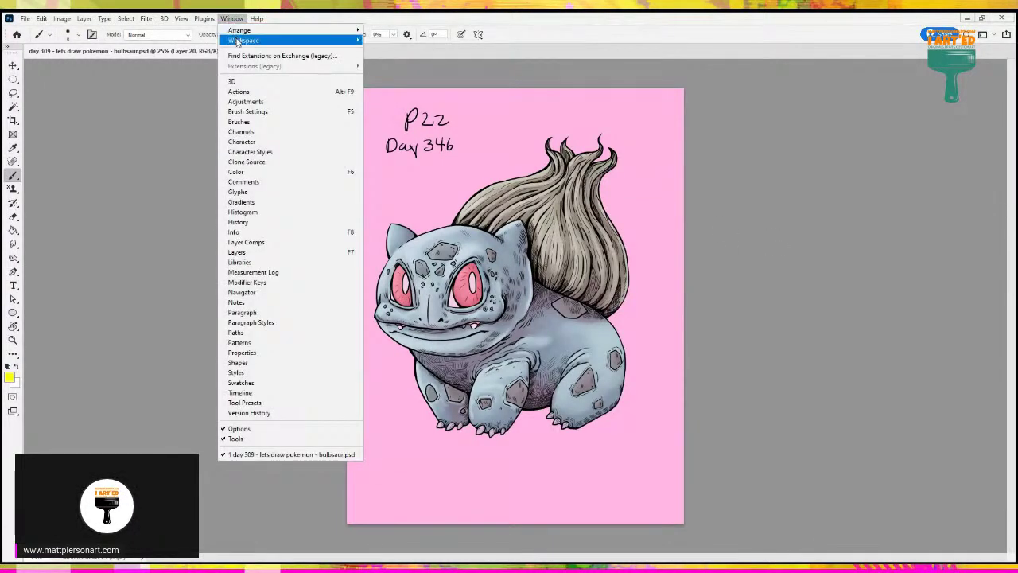
pyautogui.moveTo(241, 40)
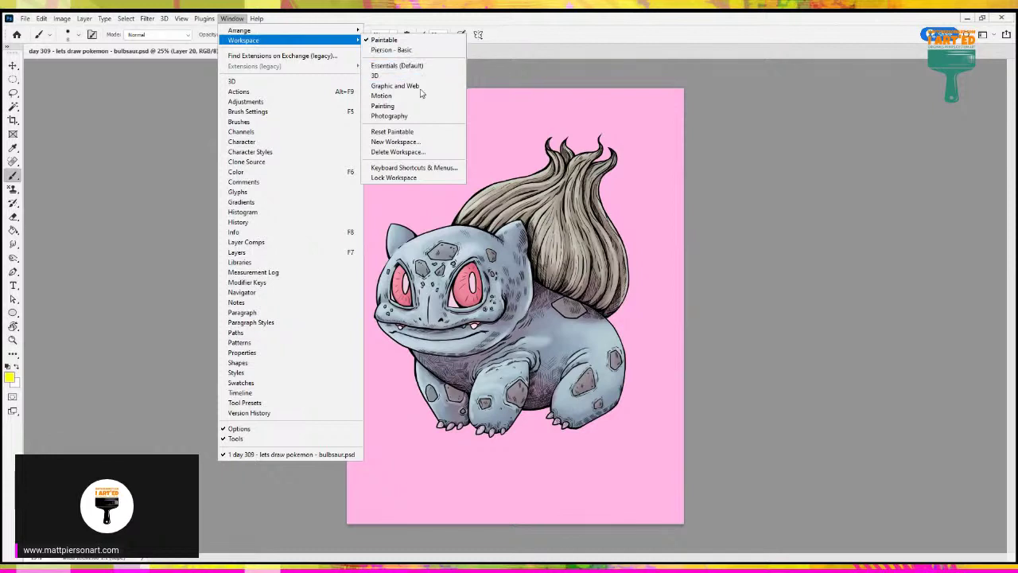
pyautogui.click(412, 134)
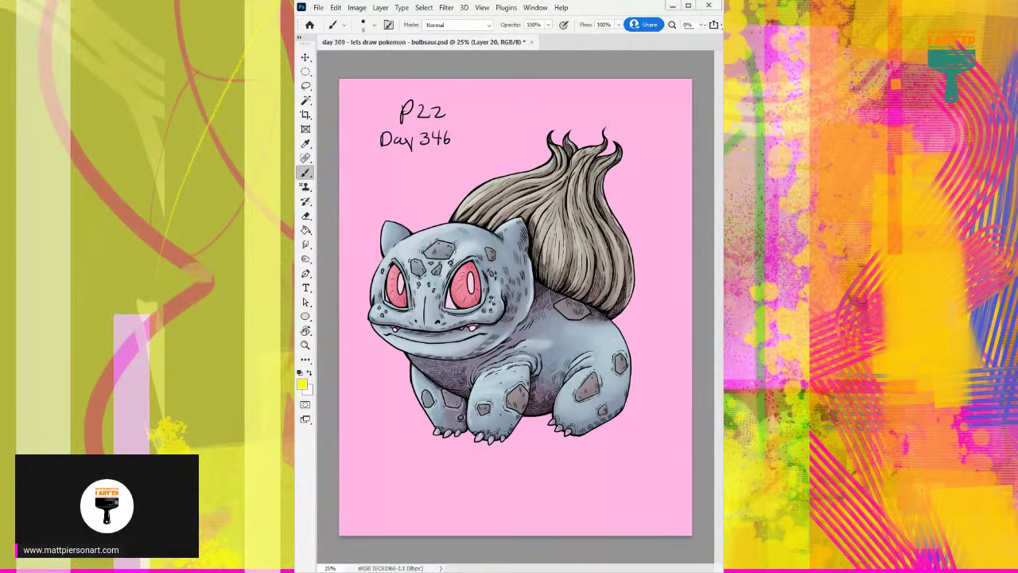
# Add a new layer named warmup and hide the date, ink, flat colors and other artwork layers, keeping the pink background visible.
pyautogui.hotkey('ctrl', 'alt', 'shift', 'n')
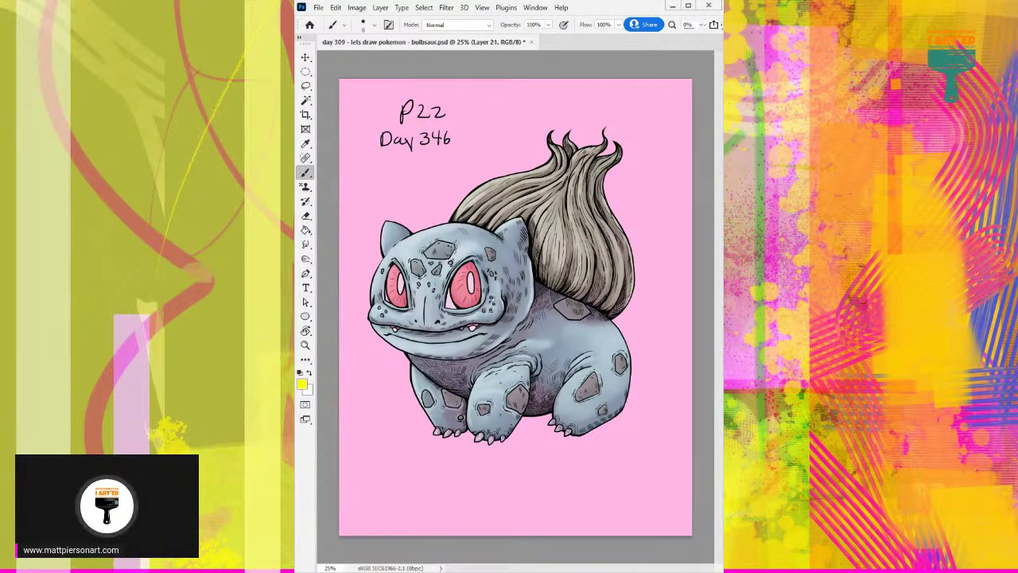
pyautogui.press('ctrl+')
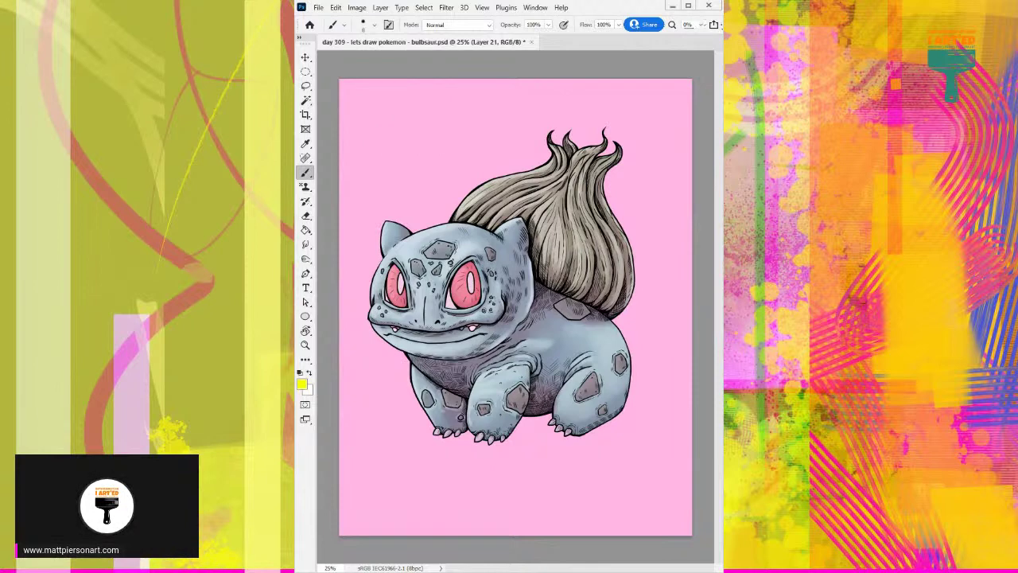
pyautogui.press('ctrl+')
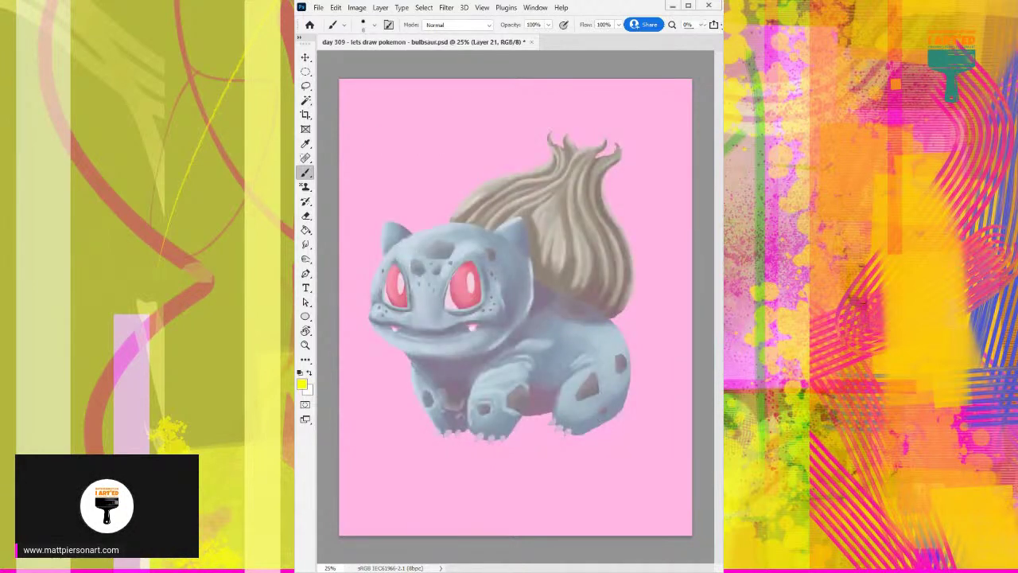
pyautogui.press('ctrl+')
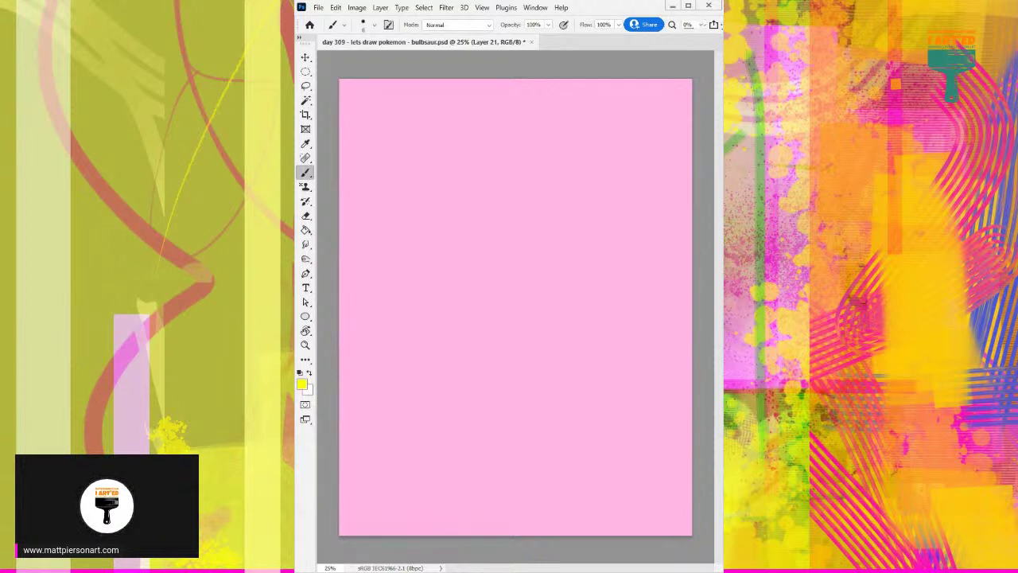
pyautogui.hotkey('ctrl', 'z')
pyautogui.moveTo(720, 16); pyautogui.dragTo(549, 10)
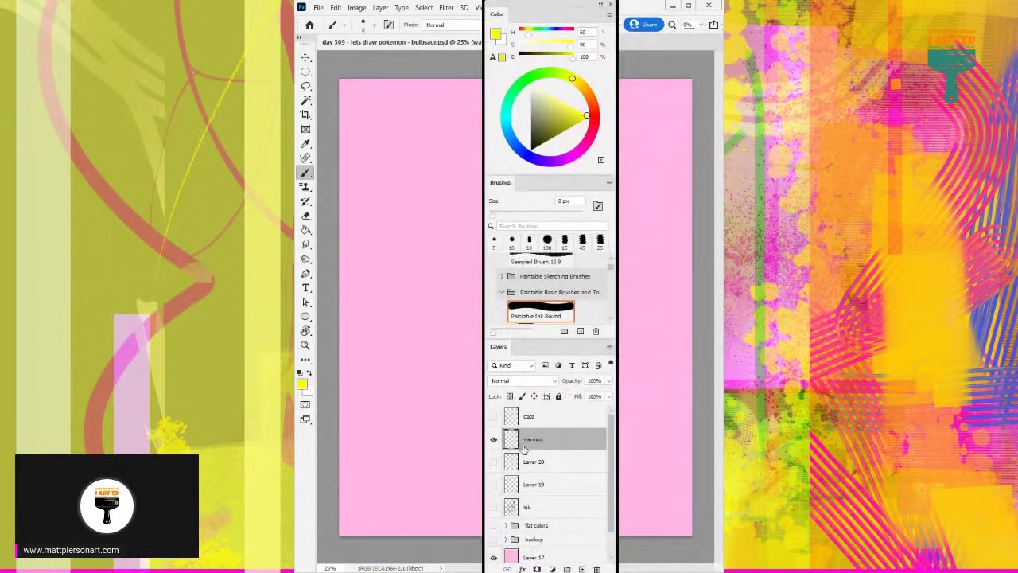
pyautogui.moveTo(563, 8); pyautogui.dragTo(804, 9)
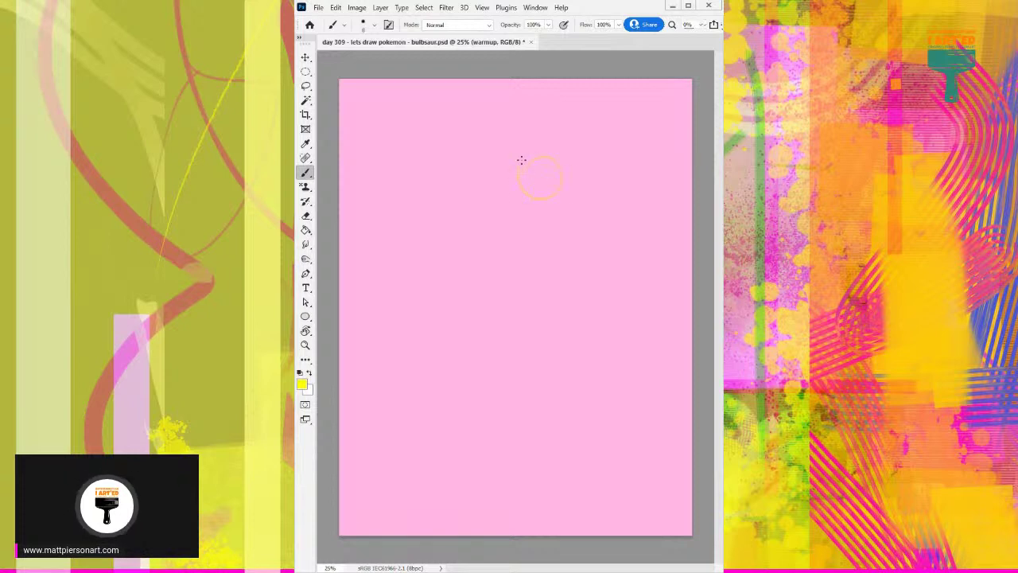
# Draw three rows of touching circles in the page's upper-left corner with a black size 10 brush, adding small circles in the gaps.
pyautogui.click(300, 373)
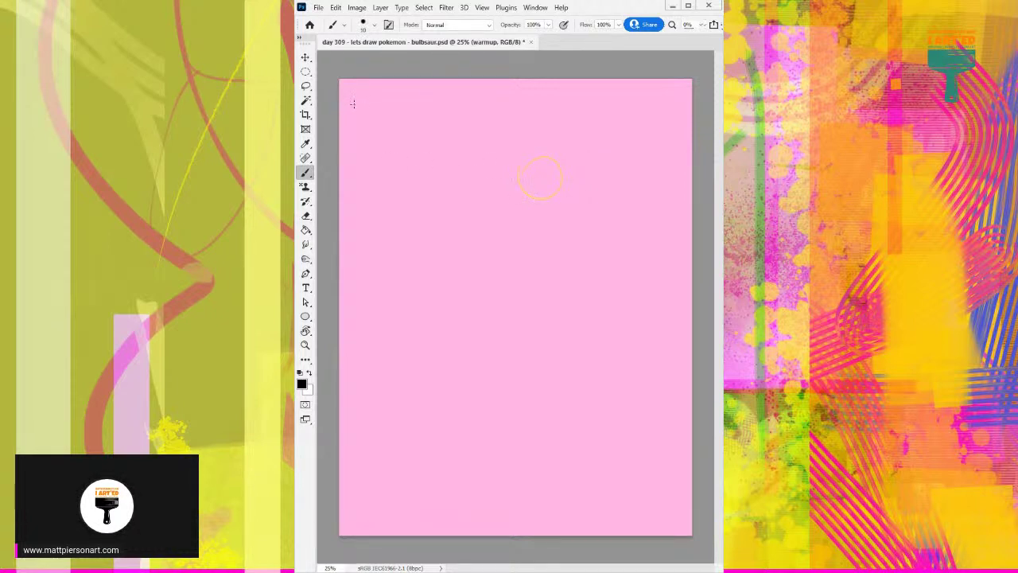
pyautogui.moveTo(348, 104)
pyautogui.mouseDown()
pyautogui.moveTo(376, 97)
pyautogui.moveTo(353, 121)
pyautogui.moveTo(411, 106)
pyautogui.moveTo(380, 114)
pyautogui.moveTo(412, 98)
pyautogui.moveTo(388, 122)
pyautogui.mouseUp()
pyautogui.moveTo(423, 90)
pyautogui.mouseDown()
pyautogui.moveTo(439, 116)
pyautogui.moveTo(406, 134)
pyautogui.moveTo(427, 143)
pyautogui.moveTo(373, 131)
pyautogui.moveTo(393, 156)
pyautogui.moveTo(397, 126)
pyautogui.moveTo(436, 148)
pyautogui.moveTo(445, 96)
pyautogui.moveTo(467, 111)
pyautogui.moveTo(446, 102)
pyautogui.mouseUp()
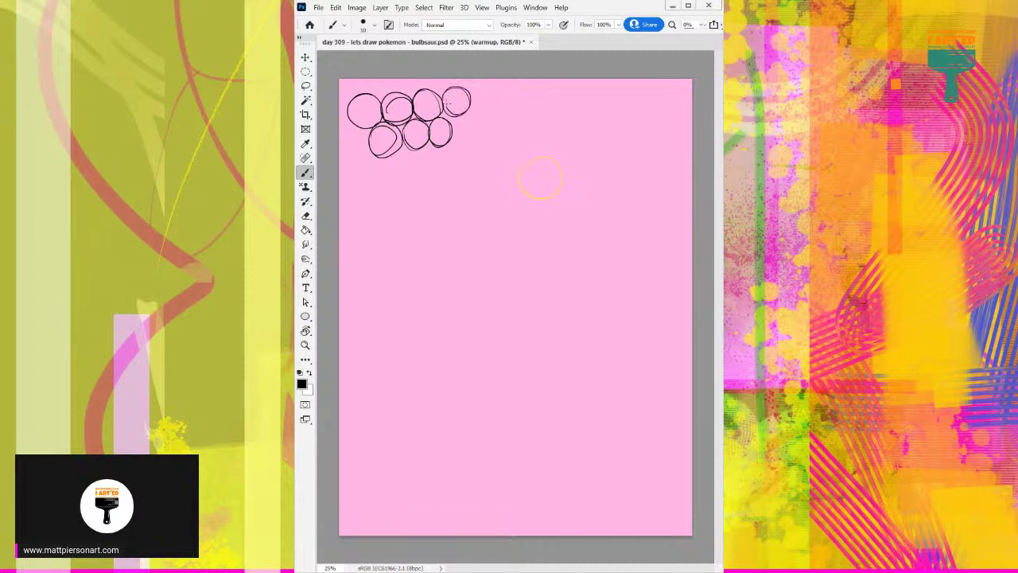
pyautogui.moveTo(453, 137)
pyautogui.mouseDown()
pyautogui.moveTo(474, 122)
pyautogui.moveTo(453, 127)
pyautogui.moveTo(466, 141)
pyautogui.mouseUp()
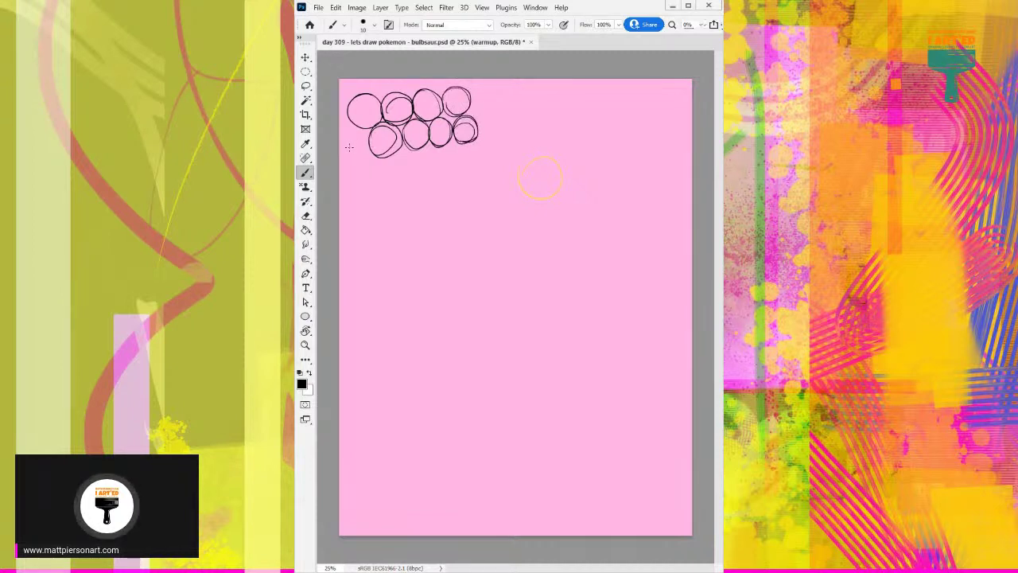
pyautogui.moveTo(355, 132)
pyautogui.mouseDown()
pyautogui.moveTo(350, 160)
pyautogui.moveTo(356, 132)
pyautogui.mouseUp()
pyautogui.moveTo(380, 160)
pyautogui.mouseDown()
pyautogui.moveTo(398, 190)
pyautogui.moveTo(404, 178)
pyautogui.moveTo(432, 180)
pyautogui.moveTo(408, 163)
pyautogui.moveTo(422, 154)
pyautogui.moveTo(481, 167)
pyautogui.moveTo(482, 140)
pyautogui.moveTo(476, 165)
pyautogui.mouseUp()
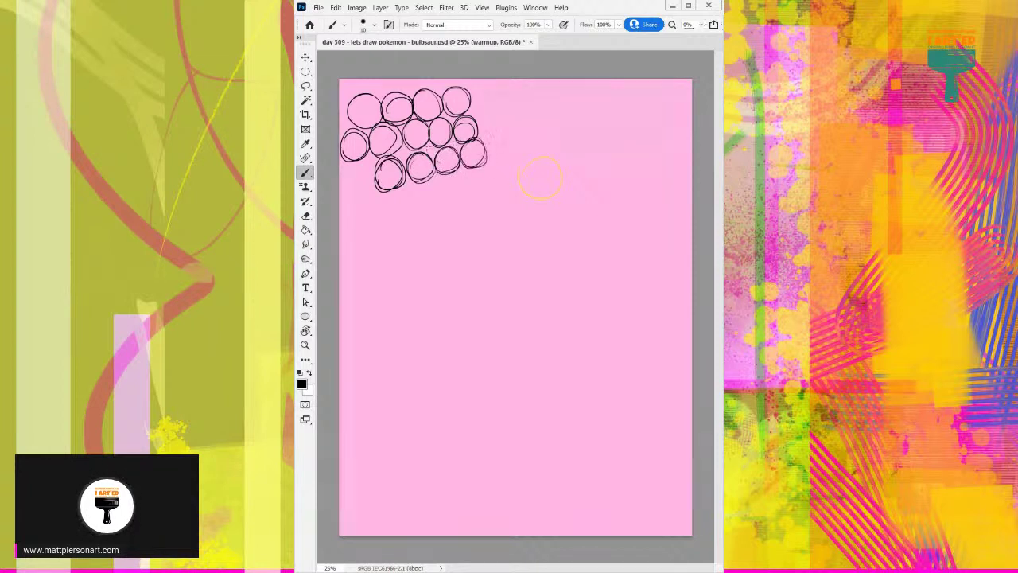
pyautogui.moveTo(360, 187)
pyautogui.mouseDown()
pyautogui.moveTo(347, 168)
pyautogui.moveTo(374, 183)
pyautogui.moveTo(350, 193)
pyautogui.moveTo(344, 178)
pyautogui.moveTo(376, 160)
pyautogui.moveTo(364, 164)
pyautogui.moveTo(458, 143)
pyautogui.moveTo(446, 109)
pyautogui.moveTo(450, 119)
pyautogui.moveTo(393, 128)
pyautogui.mouseUp()
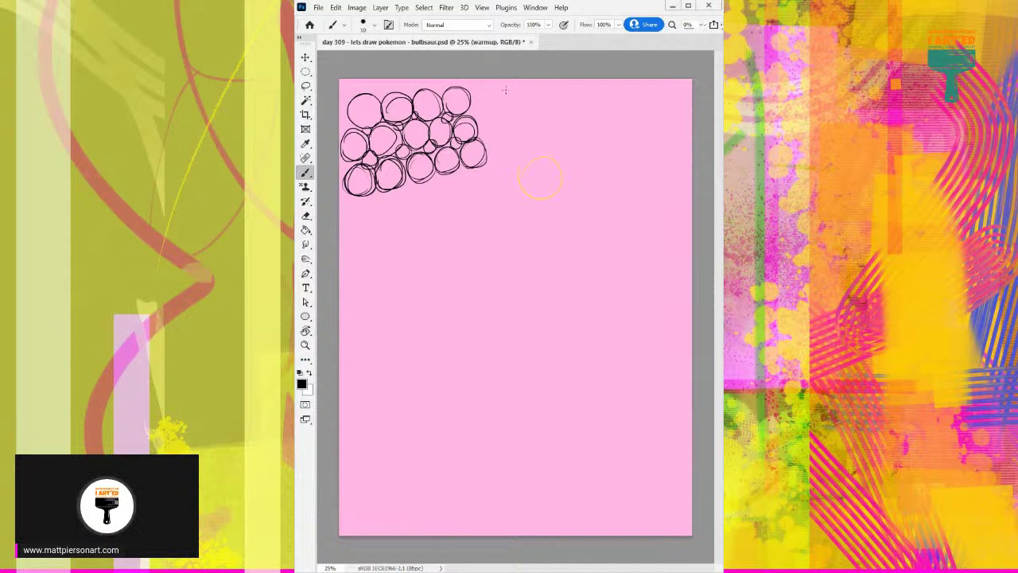
# Draw a row of five larger circles below the first circle group, with a row of smaller circles beneath it.
pyautogui.moveTo(356, 205)
pyautogui.mouseDown()
pyautogui.moveTo(364, 236)
pyautogui.moveTo(366, 206)
pyautogui.moveTo(345, 219)
pyautogui.moveTo(394, 214)
pyautogui.moveTo(390, 199)
pyautogui.moveTo(383, 213)
pyautogui.moveTo(401, 225)
pyautogui.moveTo(393, 216)
pyautogui.moveTo(419, 193)
pyautogui.moveTo(465, 191)
pyautogui.moveTo(453, 188)
pyautogui.moveTo(496, 210)
pyautogui.moveTo(475, 189)
pyautogui.mouseUp()
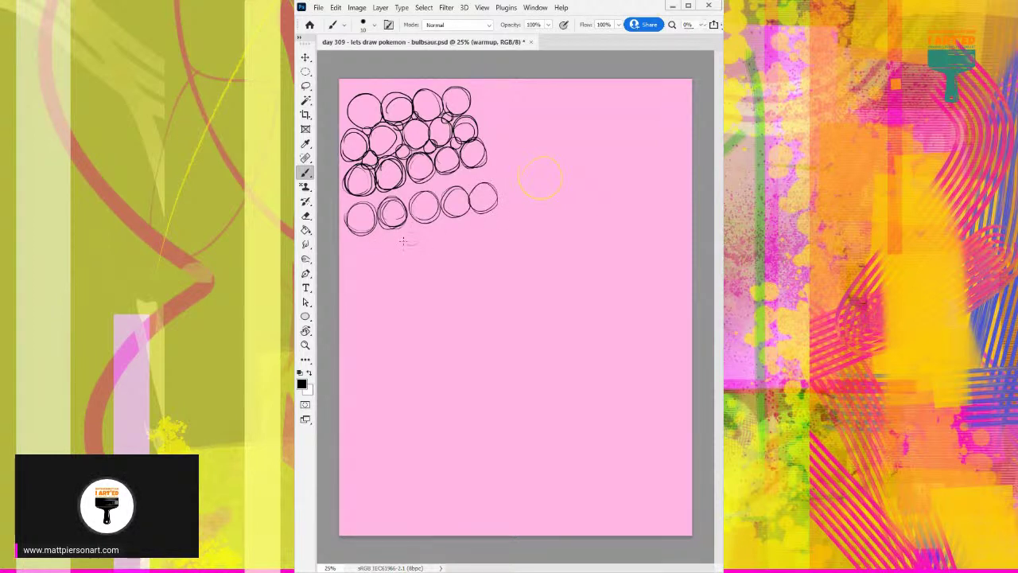
pyautogui.moveTo(407, 225)
pyautogui.mouseDown()
pyautogui.moveTo(402, 243)
pyautogui.moveTo(420, 226)
pyautogui.moveTo(436, 237)
pyautogui.moveTo(450, 222)
pyautogui.moveTo(487, 213)
pyautogui.moveTo(420, 237)
pyautogui.moveTo(418, 228)
pyautogui.moveTo(450, 236)
pyautogui.moveTo(455, 226)
pyautogui.moveTo(383, 240)
pyautogui.moveTo(396, 236)
pyautogui.mouseUp()
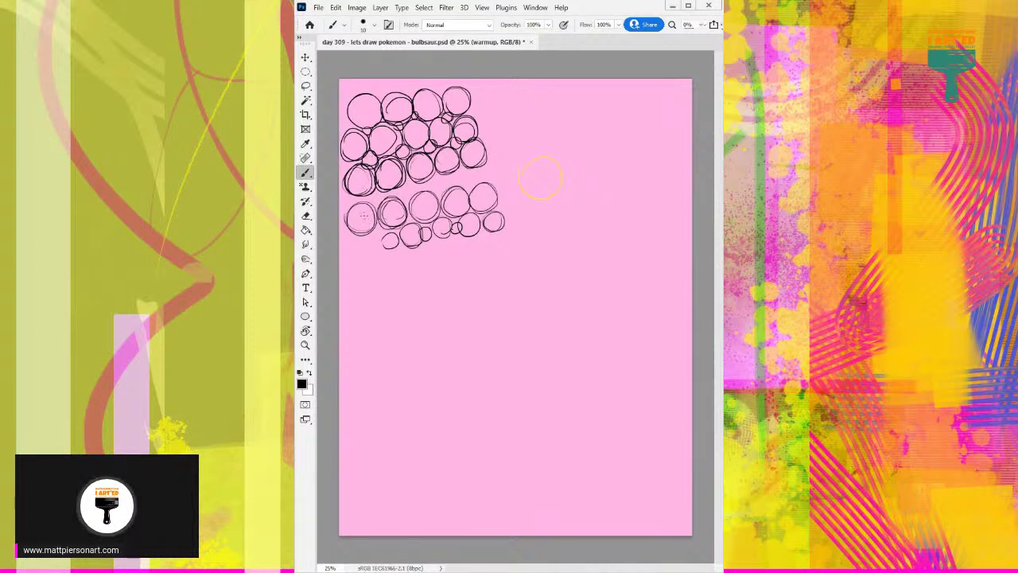
pyautogui.moveTo(348, 256)
pyautogui.mouseDown()
pyautogui.moveTo(345, 247)
pyautogui.moveTo(348, 259)
pyautogui.mouseUp()
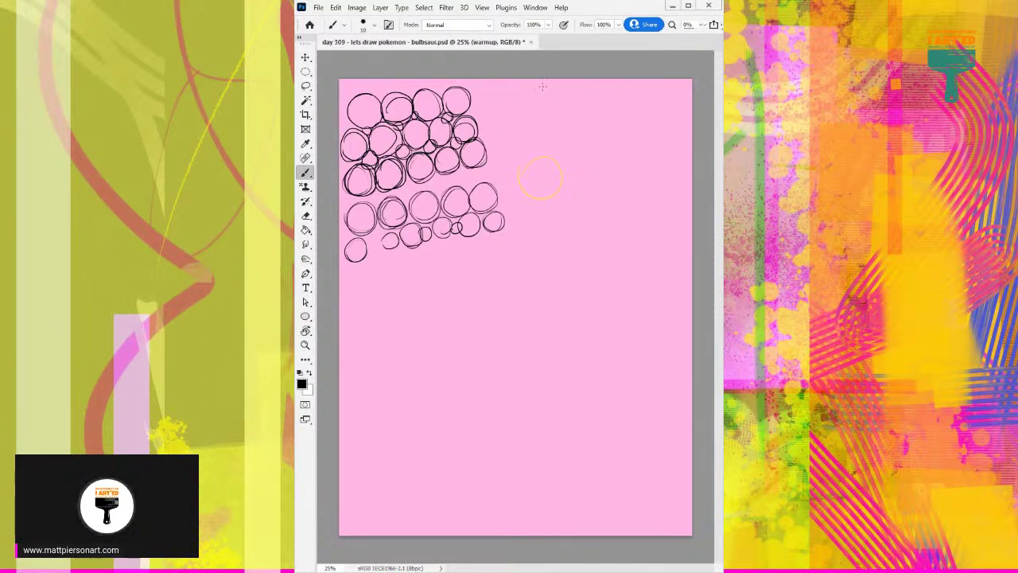
# Draw three rows of narrow upright ellipses in the page's upper-right area, beside the circles.
pyautogui.moveTo(505, 115); pyautogui.dragTo(519, 127)
pyautogui.moveTo(515, 91)
pyautogui.mouseDown()
pyautogui.moveTo(522, 129)
pyautogui.moveTo(528, 95)
pyautogui.mouseUp()
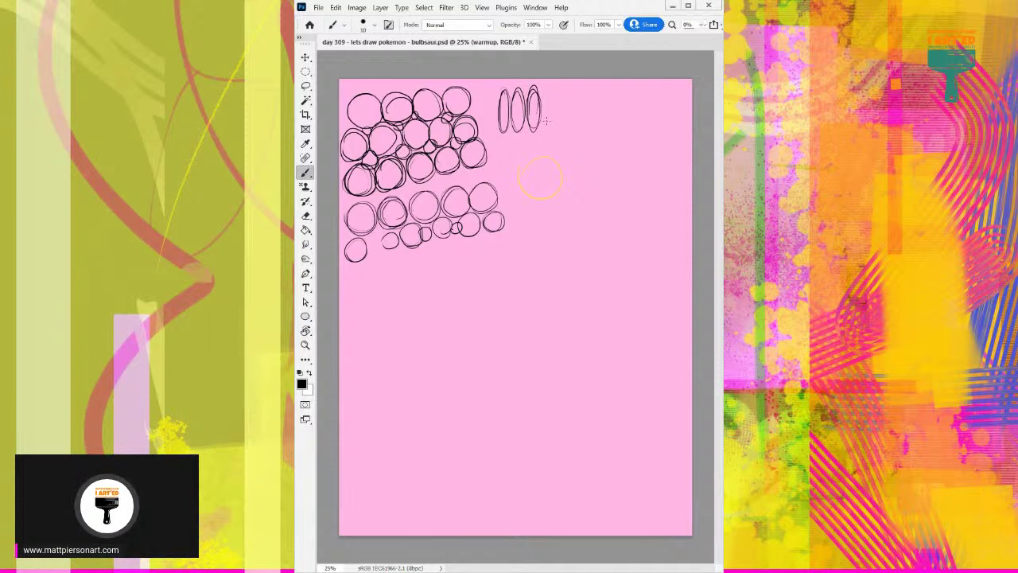
pyautogui.moveTo(546, 120)
pyautogui.mouseDown()
pyautogui.moveTo(551, 90)
pyautogui.moveTo(560, 119)
pyautogui.moveTo(570, 99)
pyautogui.moveTo(584, 121)
pyautogui.moveTo(593, 97)
pyautogui.moveTo(604, 116)
pyautogui.moveTo(602, 86)
pyautogui.moveTo(610, 123)
pyautogui.moveTo(604, 105)
pyautogui.moveTo(599, 119)
pyautogui.moveTo(597, 90)
pyautogui.moveTo(615, 108)
pyautogui.mouseUp()
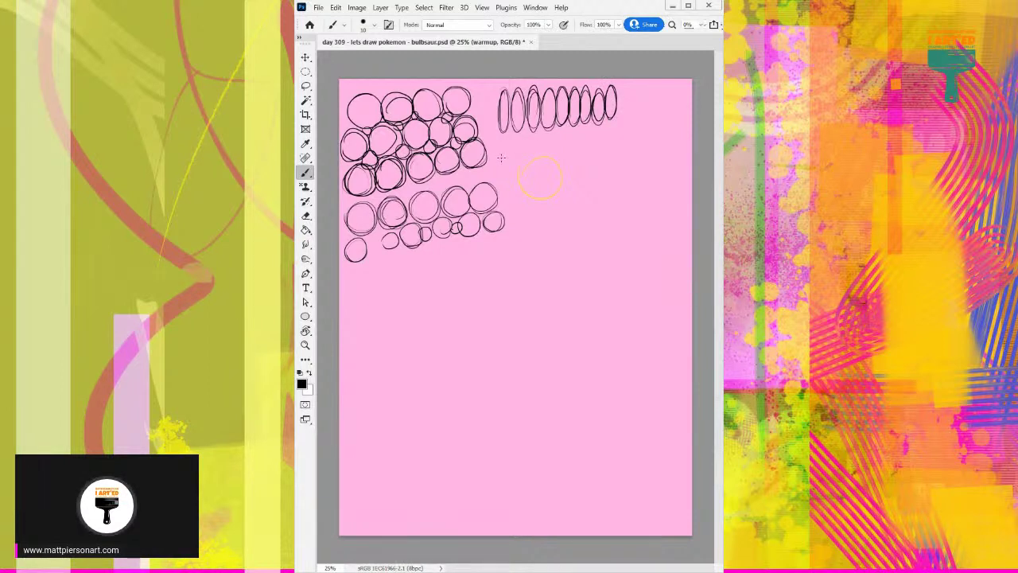
pyautogui.moveTo(499, 161)
pyautogui.mouseDown()
pyautogui.moveTo(506, 142)
pyautogui.moveTo(500, 170)
pyautogui.moveTo(503, 156)
pyautogui.moveTo(518, 172)
pyautogui.mouseUp()
pyautogui.moveTo(518, 136)
pyautogui.mouseDown()
pyautogui.moveTo(517, 173)
pyautogui.moveTo(532, 170)
pyautogui.moveTo(550, 133)
pyautogui.moveTo(544, 169)
pyautogui.moveTo(552, 142)
pyautogui.moveTo(558, 169)
pyautogui.moveTo(568, 140)
pyautogui.moveTo(575, 163)
pyautogui.moveTo(581, 137)
pyautogui.moveTo(590, 161)
pyautogui.moveTo(595, 132)
pyautogui.moveTo(608, 129)
pyautogui.moveTo(612, 159)
pyautogui.moveTo(625, 85)
pyautogui.moveTo(619, 113)
pyautogui.moveTo(630, 94)
pyautogui.moveTo(636, 121)
pyautogui.mouseUp()
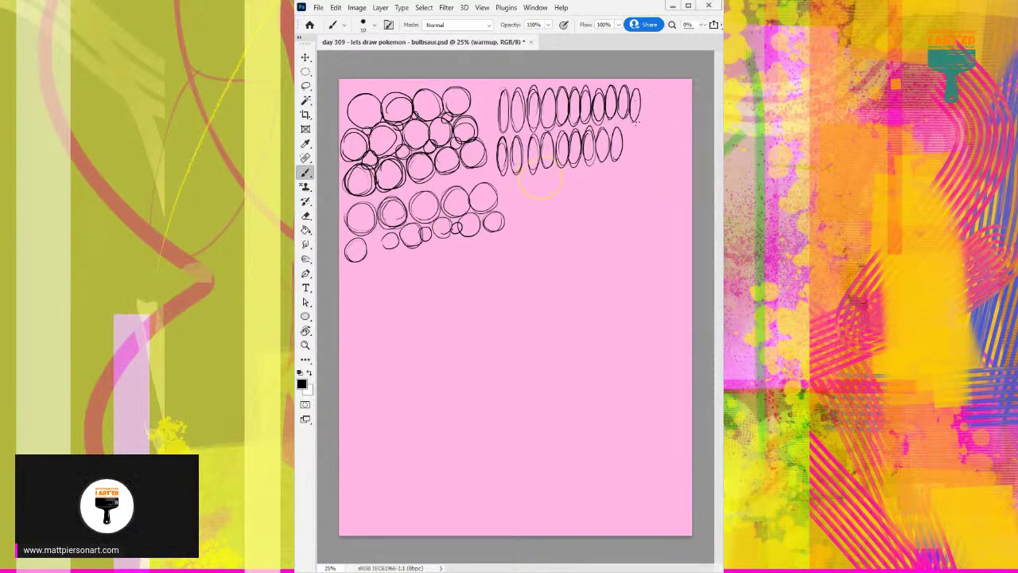
pyautogui.moveTo(627, 156); pyautogui.dragTo(633, 149)
pyautogui.moveTo(500, 205)
pyautogui.mouseDown()
pyautogui.moveTo(540, 191)
pyautogui.moveTo(540, 214)
pyautogui.moveTo(531, 189)
pyautogui.moveTo(550, 194)
pyautogui.moveTo(547, 209)
pyautogui.moveTo(553, 181)
pyautogui.moveTo(559, 208)
pyautogui.moveTo(575, 148)
pyautogui.moveTo(575, 205)
pyautogui.moveTo(580, 177)
pyautogui.moveTo(586, 195)
pyautogui.moveTo(589, 173)
pyautogui.moveTo(597, 201)
pyautogui.moveTo(612, 173)
pyautogui.moveTo(617, 199)
pyautogui.mouseUp()
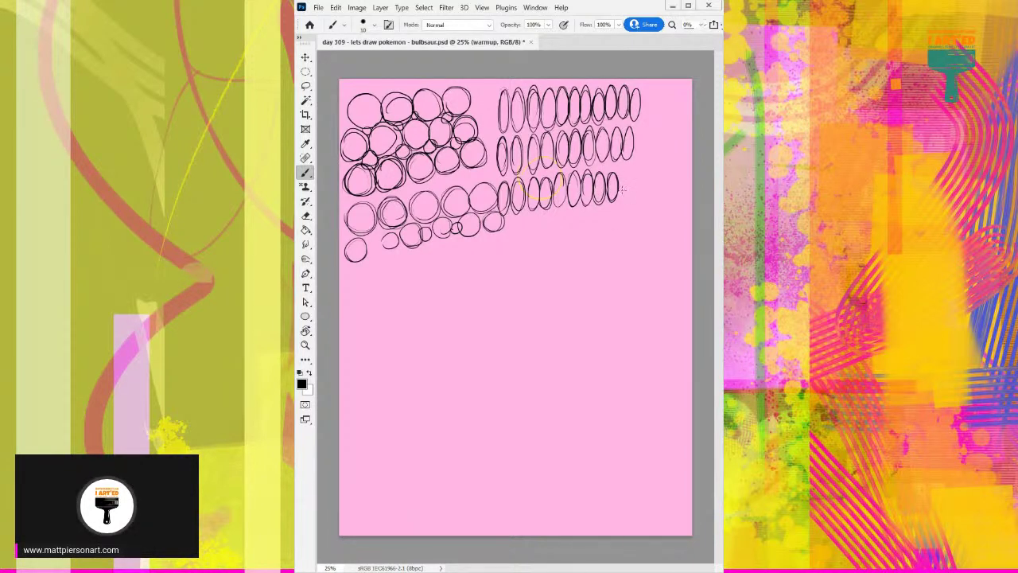
pyautogui.moveTo(622, 189)
pyautogui.mouseDown()
pyautogui.moveTo(629, 177)
pyautogui.moveTo(625, 197)
pyautogui.moveTo(631, 172)
pyautogui.moveTo(628, 197)
pyautogui.mouseUp()
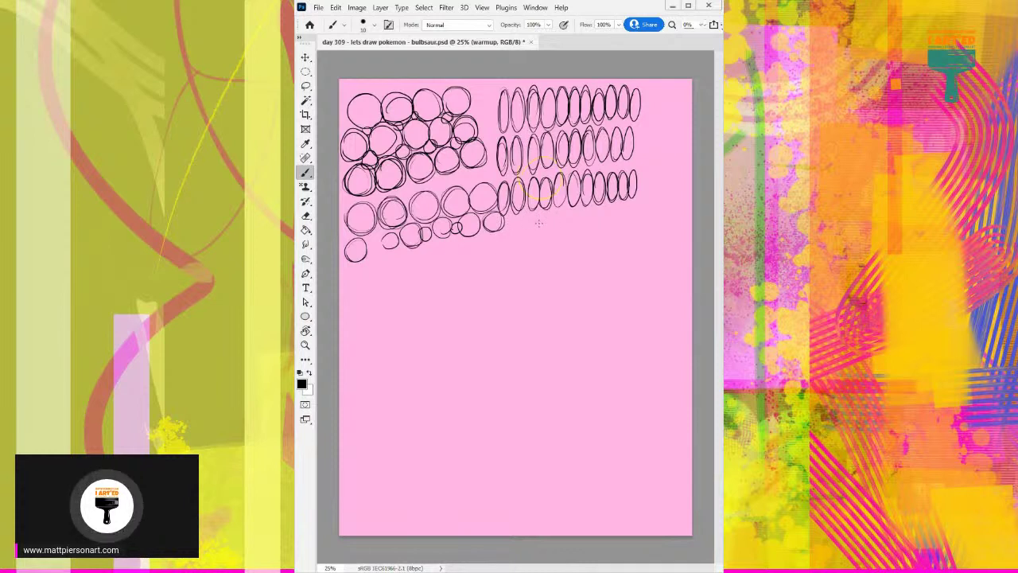
# Draw five rows of four flat horizontal ellipses below the upright ones, and start a sixth row.
pyautogui.moveTo(534, 229)
pyautogui.mouseDown()
pyautogui.moveTo(517, 219)
pyautogui.moveTo(550, 224)
pyautogui.moveTo(515, 228)
pyautogui.moveTo(517, 243)
pyautogui.moveTo(552, 235)
pyautogui.moveTo(516, 245)
pyautogui.mouseUp()
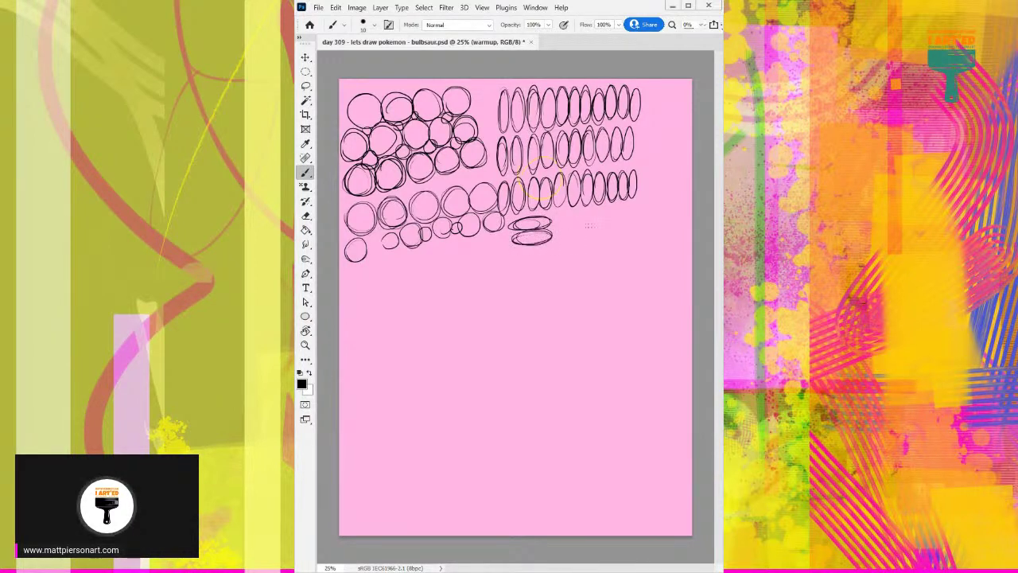
pyautogui.moveTo(571, 224)
pyautogui.mouseDown()
pyautogui.moveTo(554, 220)
pyautogui.moveTo(589, 226)
pyautogui.moveTo(556, 242)
pyautogui.moveTo(631, 218)
pyautogui.moveTo(595, 222)
pyautogui.moveTo(632, 232)
pyautogui.moveTo(604, 226)
pyautogui.moveTo(593, 241)
pyautogui.mouseUp()
pyautogui.moveTo(644, 215)
pyautogui.mouseDown()
pyautogui.moveTo(660, 211)
pyautogui.moveTo(635, 221)
pyautogui.moveTo(643, 237)
pyautogui.moveTo(651, 226)
pyautogui.moveTo(637, 239)
pyautogui.mouseUp()
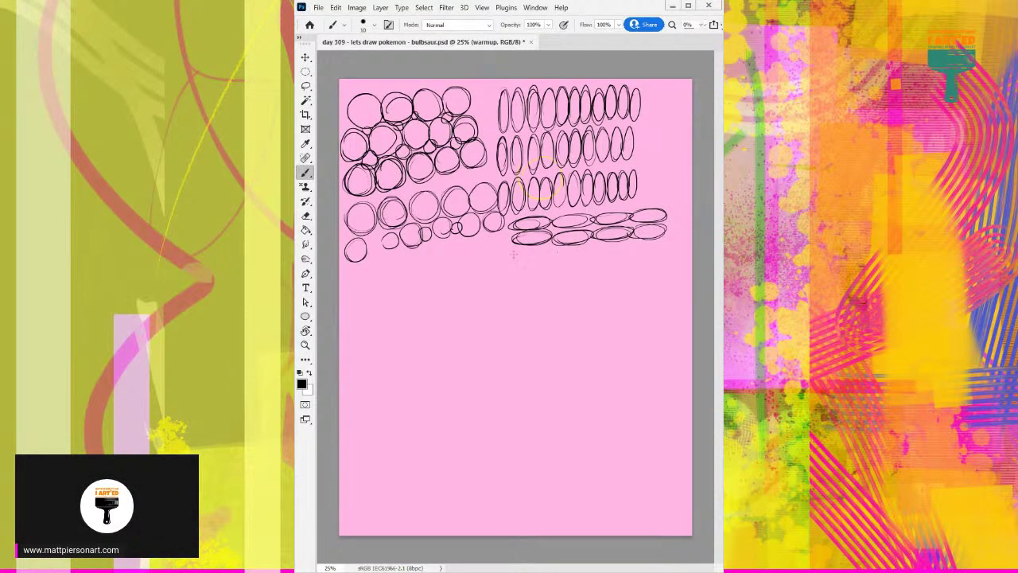
pyautogui.moveTo(513, 254)
pyautogui.mouseDown()
pyautogui.moveTo(548, 259)
pyautogui.moveTo(522, 261)
pyautogui.moveTo(582, 247)
pyautogui.moveTo(602, 252)
pyautogui.moveTo(597, 261)
pyautogui.moveTo(575, 252)
pyautogui.moveTo(664, 249)
pyautogui.moveTo(634, 246)
pyautogui.moveTo(664, 240)
pyautogui.moveTo(633, 250)
pyautogui.mouseUp()
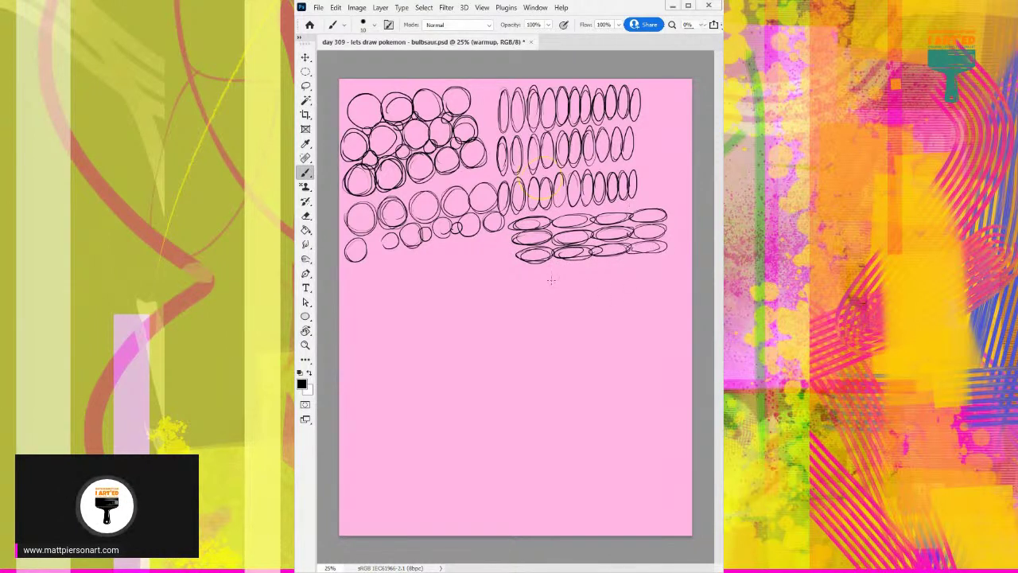
pyautogui.moveTo(523, 272)
pyautogui.mouseDown()
pyautogui.moveTo(587, 264)
pyautogui.moveTo(567, 276)
pyautogui.moveTo(560, 270)
pyautogui.moveTo(621, 261)
pyautogui.moveTo(598, 276)
pyautogui.moveTo(646, 258)
pyautogui.moveTo(665, 262)
pyautogui.moveTo(636, 272)
pyautogui.mouseUp()
pyautogui.moveTo(521, 288)
pyautogui.mouseDown()
pyautogui.moveTo(657, 281)
pyautogui.moveTo(628, 285)
pyautogui.mouseUp()
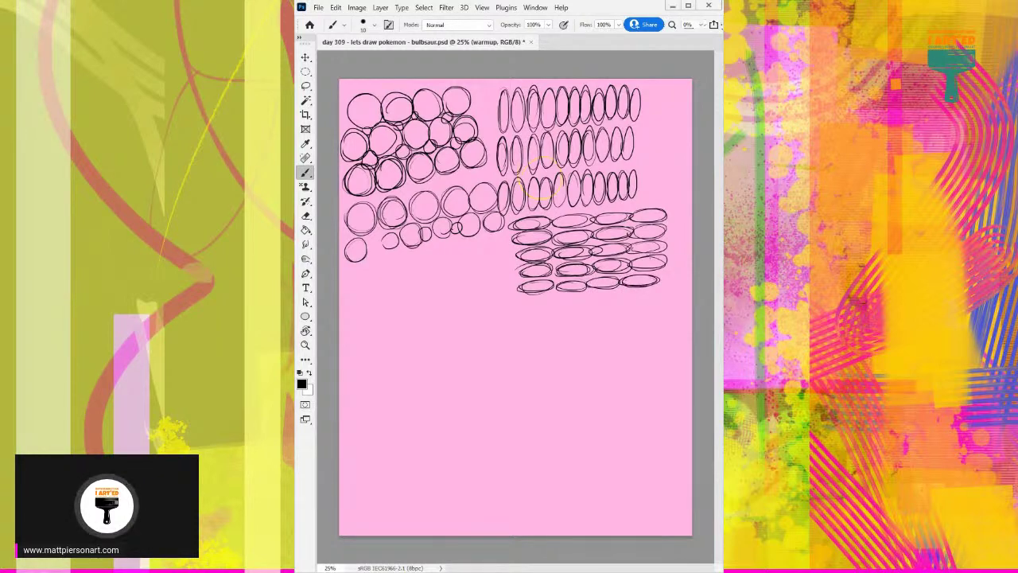
pyautogui.moveTo(531, 292)
pyautogui.mouseDown()
pyautogui.moveTo(520, 301)
pyautogui.moveTo(557, 299)
pyautogui.moveTo(538, 302)
pyautogui.mouseUp()
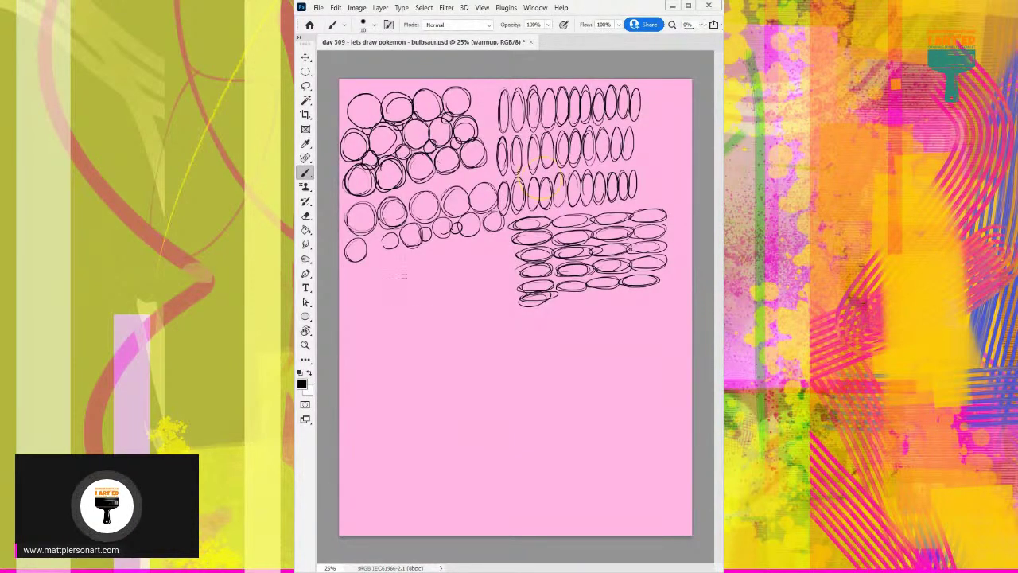
# Draw seven larger circles in a loose cluster below the earlier rows, adding contour ellipses inside four of them to suggest spheres.
pyautogui.moveTo(401, 306)
pyautogui.mouseDown()
pyautogui.moveTo(433, 278)
pyautogui.moveTo(401, 298)
pyautogui.moveTo(429, 309)
pyautogui.moveTo(450, 272)
pyautogui.mouseUp()
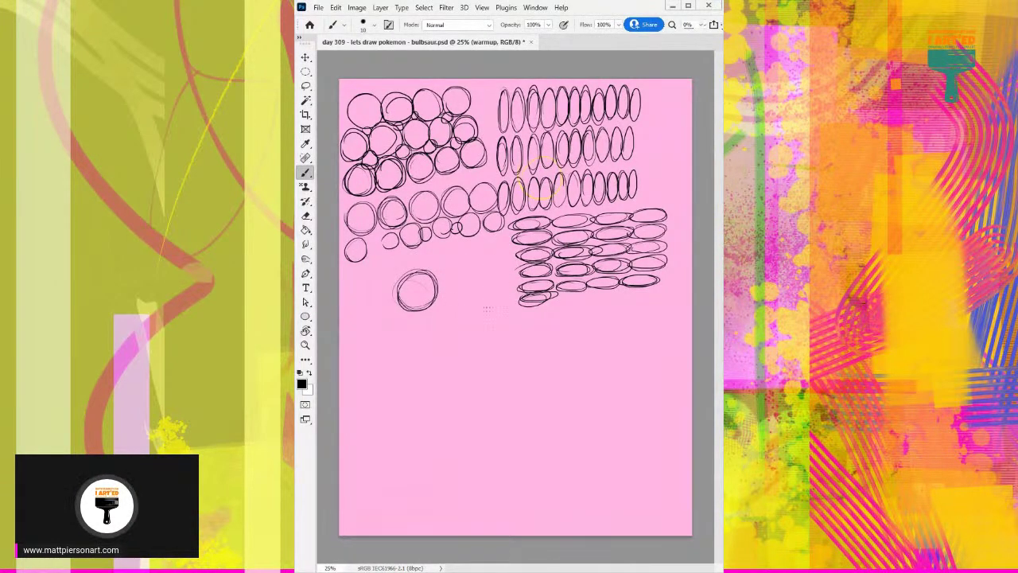
pyautogui.moveTo(487, 310)
pyautogui.mouseDown()
pyautogui.moveTo(477, 257)
pyautogui.moveTo(477, 307)
pyautogui.moveTo(480, 258)
pyautogui.moveTo(490, 300)
pyautogui.moveTo(458, 282)
pyautogui.moveTo(505, 278)
pyautogui.moveTo(468, 283)
pyautogui.moveTo(509, 266)
pyautogui.moveTo(468, 282)
pyautogui.moveTo(472, 255)
pyautogui.mouseUp()
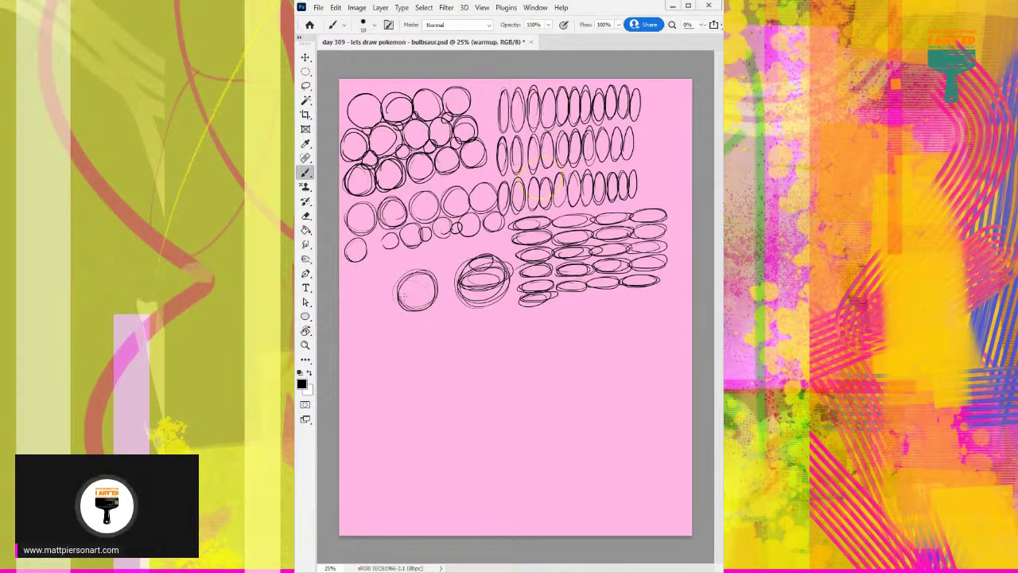
pyautogui.moveTo(398, 291)
pyautogui.mouseDown()
pyautogui.moveTo(435, 296)
pyautogui.moveTo(399, 297)
pyautogui.moveTo(410, 283)
pyautogui.moveTo(398, 286)
pyautogui.moveTo(420, 311)
pyautogui.mouseUp()
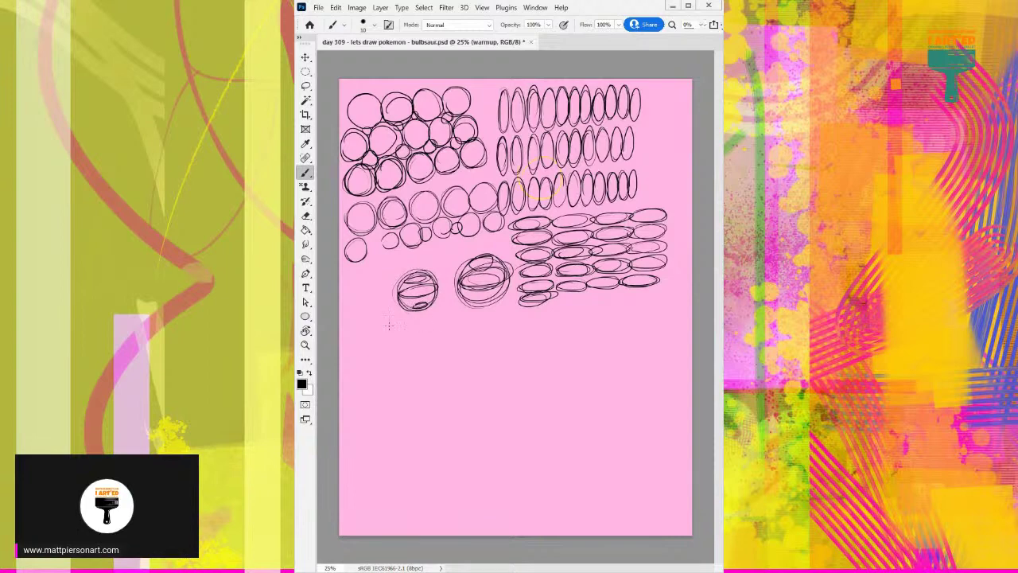
pyautogui.moveTo(468, 338)
pyautogui.mouseDown()
pyautogui.moveTo(430, 326)
pyautogui.moveTo(473, 338)
pyautogui.moveTo(435, 326)
pyautogui.moveTo(472, 314)
pyautogui.moveTo(420, 340)
pyautogui.moveTo(436, 311)
pyautogui.mouseUp()
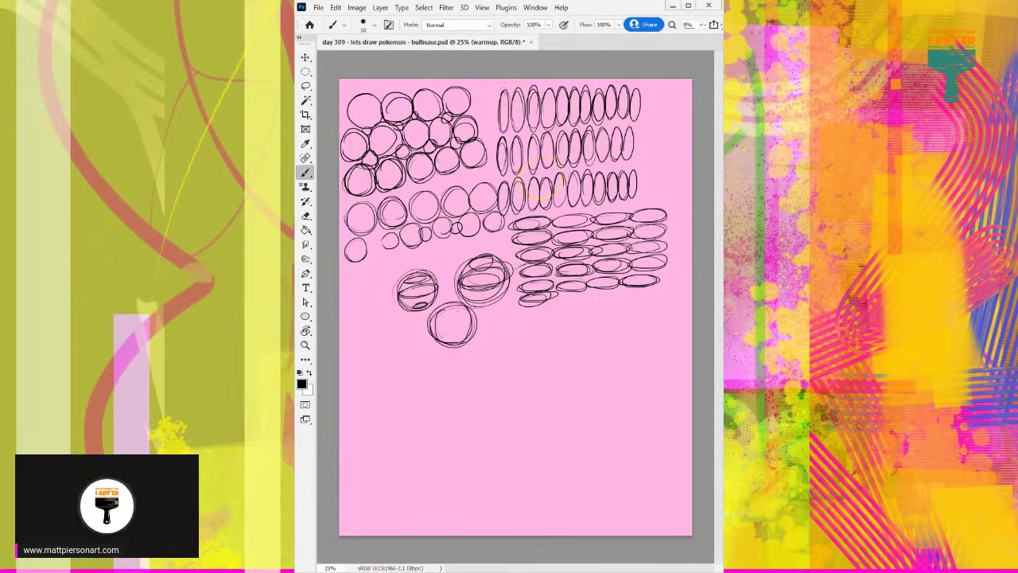
pyautogui.moveTo(363, 305); pyautogui.dragTo(377, 280)
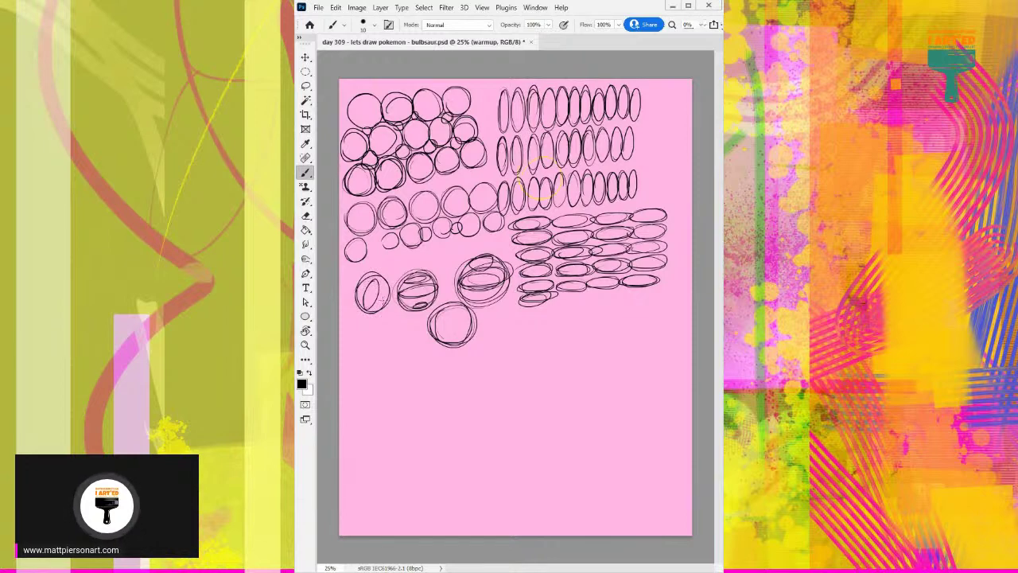
pyautogui.moveTo(534, 356)
pyautogui.mouseDown()
pyautogui.moveTo(550, 319)
pyautogui.moveTo(507, 340)
pyautogui.moveTo(566, 332)
pyautogui.moveTo(509, 335)
pyautogui.moveTo(565, 341)
pyautogui.moveTo(516, 332)
pyautogui.moveTo(554, 338)
pyautogui.moveTo(528, 327)
pyautogui.moveTo(542, 314)
pyautogui.moveTo(628, 311)
pyautogui.moveTo(584, 313)
pyautogui.moveTo(627, 341)
pyautogui.moveTo(599, 302)
pyautogui.moveTo(613, 348)
pyautogui.moveTo(623, 303)
pyautogui.moveTo(588, 344)
pyautogui.mouseUp()
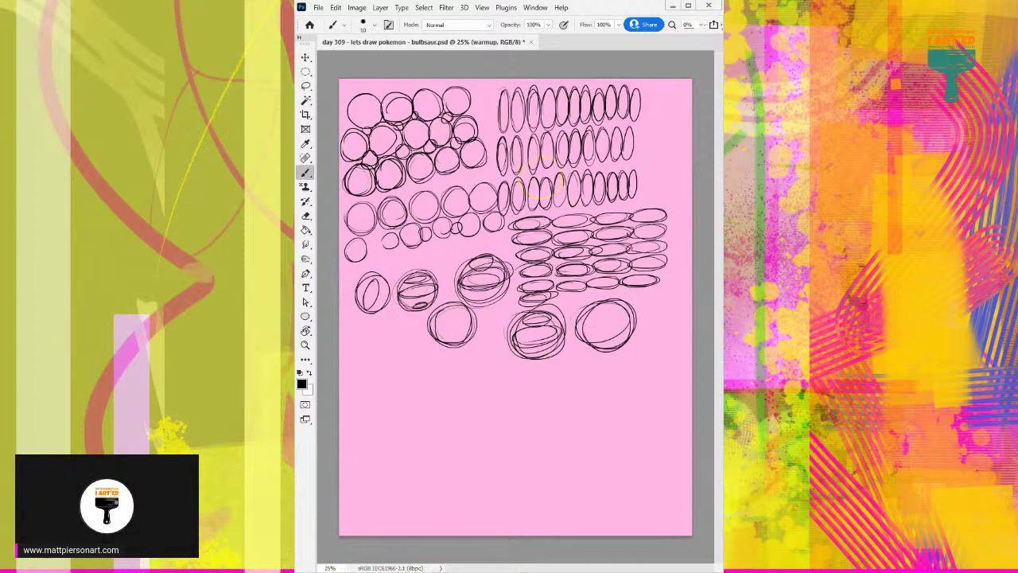
pyautogui.moveTo(486, 377)
pyautogui.mouseDown()
pyautogui.moveTo(479, 347)
pyautogui.moveTo(465, 367)
pyautogui.mouseUp()
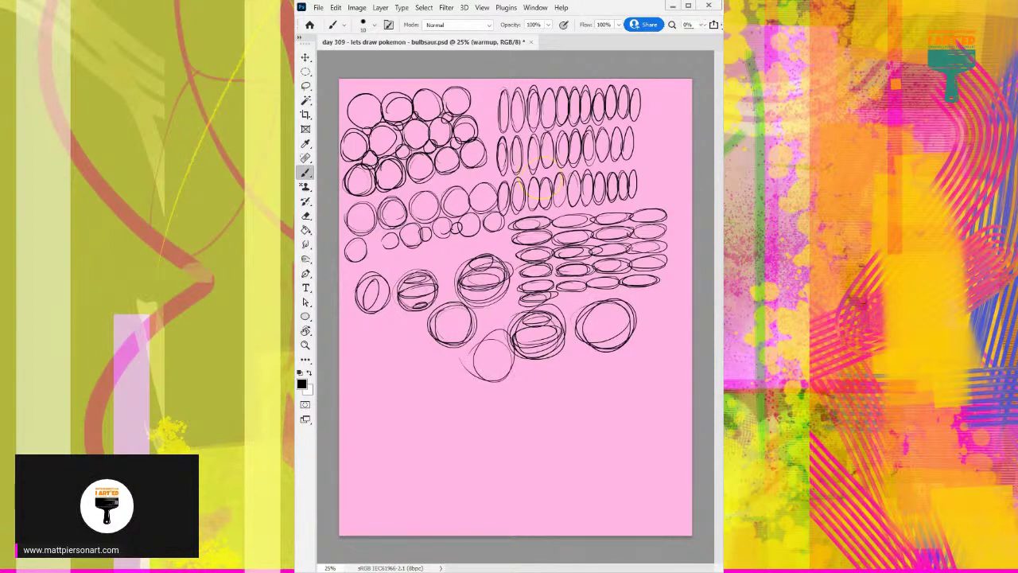
# Create a new layer, hide the warmup drawings, and draw a wide upright cylinder in the page's upper middle.
pyautogui.hotkey('ctrl', 'shift', 'alt', 'n')
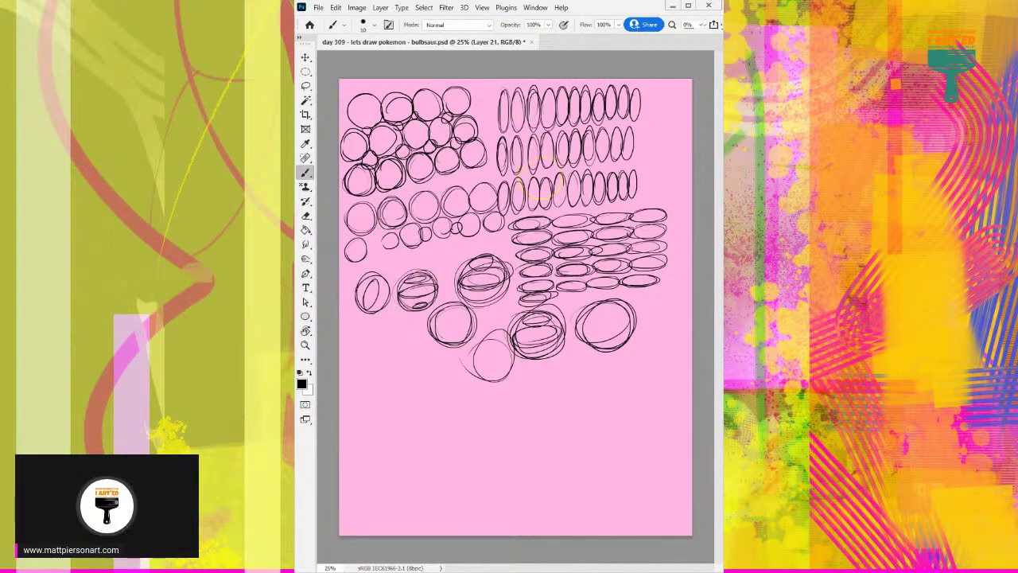
pyautogui.hotkey('ctrl', ',')
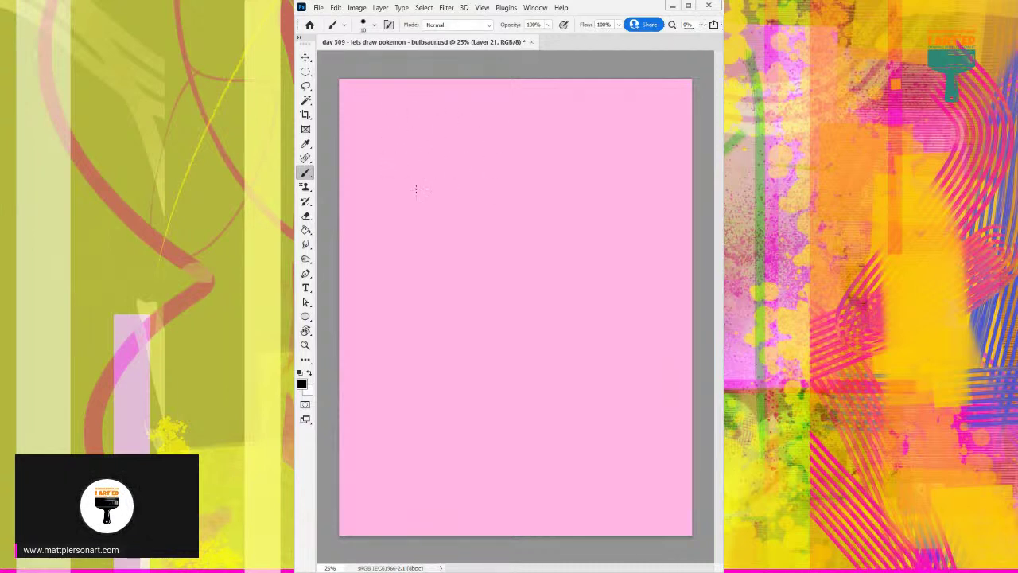
pyautogui.moveTo(412, 171)
pyautogui.mouseDown()
pyautogui.moveTo(513, 179)
pyautogui.moveTo(429, 163)
pyautogui.moveTo(415, 179)
pyautogui.mouseUp()
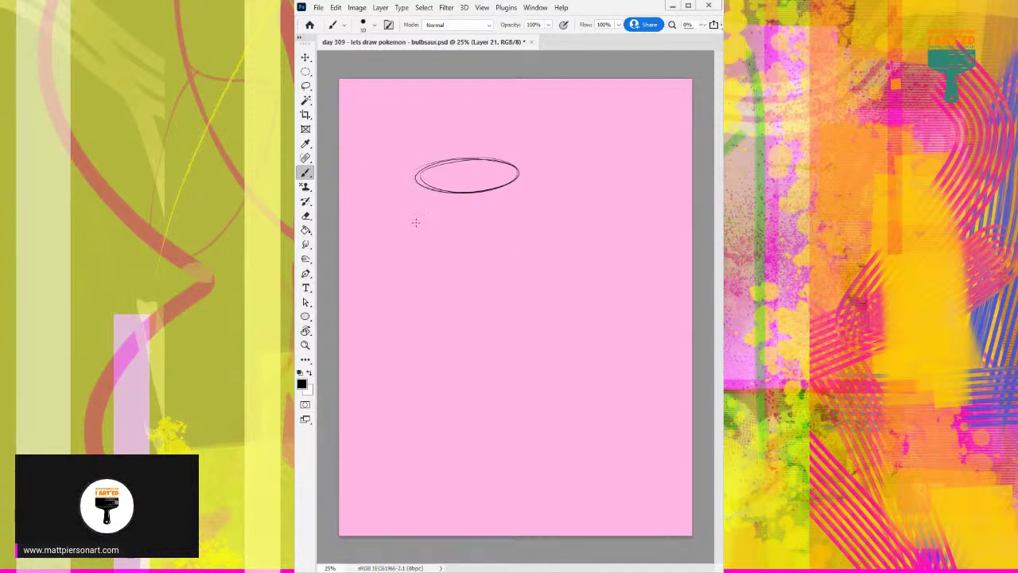
pyautogui.moveTo(415, 175); pyautogui.dragTo(419, 239)
pyautogui.moveTo(416, 178); pyautogui.dragTo(419, 239)
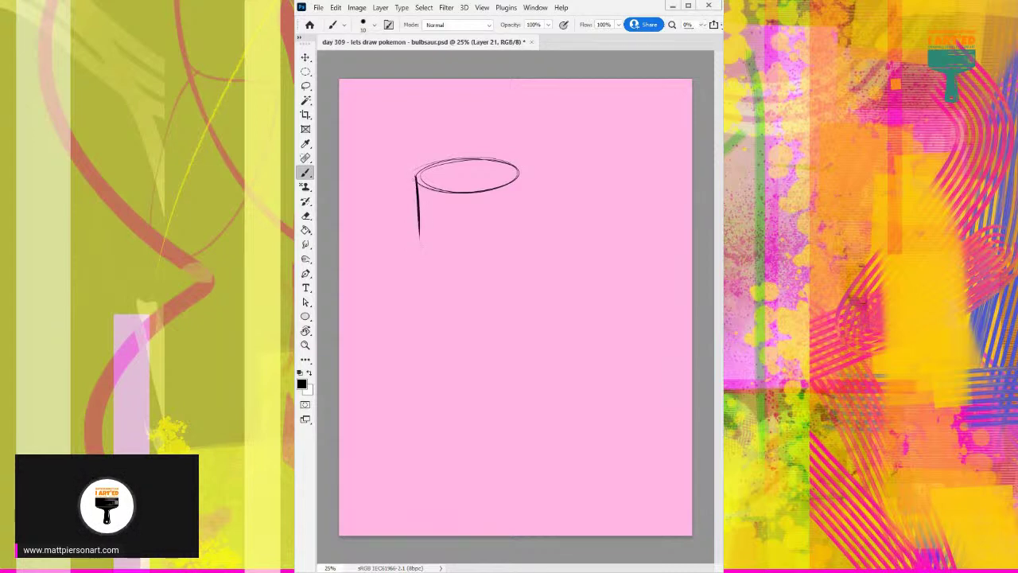
pyautogui.moveTo(521, 172); pyautogui.dragTo(523, 236)
pyautogui.moveTo(522, 171); pyautogui.dragTo(522, 223)
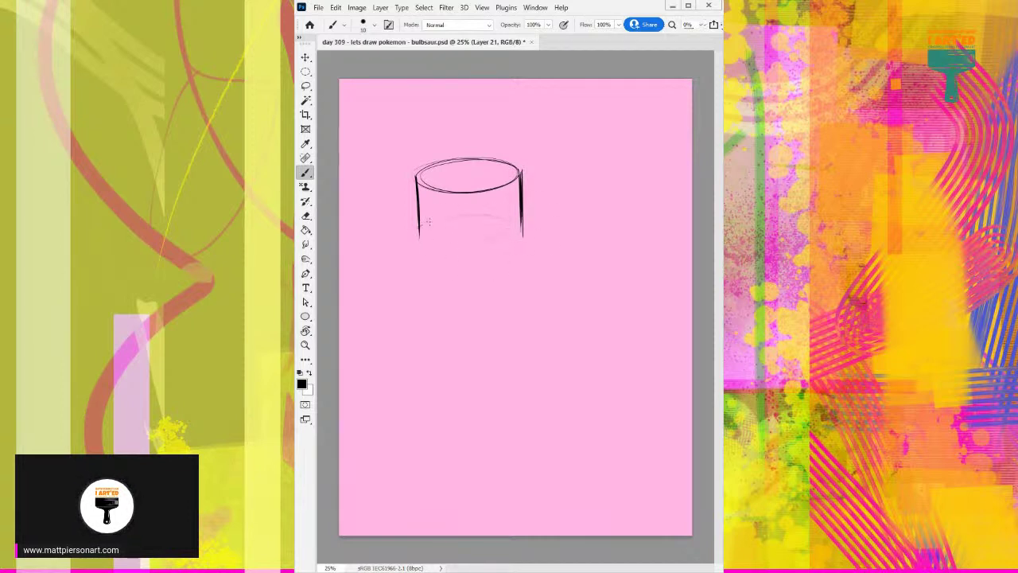
pyautogui.moveTo(428, 222)
pyautogui.mouseDown()
pyautogui.moveTo(429, 238)
pyautogui.moveTo(522, 231)
pyautogui.moveTo(428, 223)
pyautogui.mouseUp()
pyautogui.moveTo(493, 215)
pyautogui.mouseDown()
pyautogui.moveTo(461, 242)
pyautogui.moveTo(463, 213)
pyautogui.moveTo(505, 237)
pyautogui.moveTo(429, 234)
pyautogui.moveTo(474, 249)
pyautogui.moveTo(495, 239)
pyautogui.mouseUp()
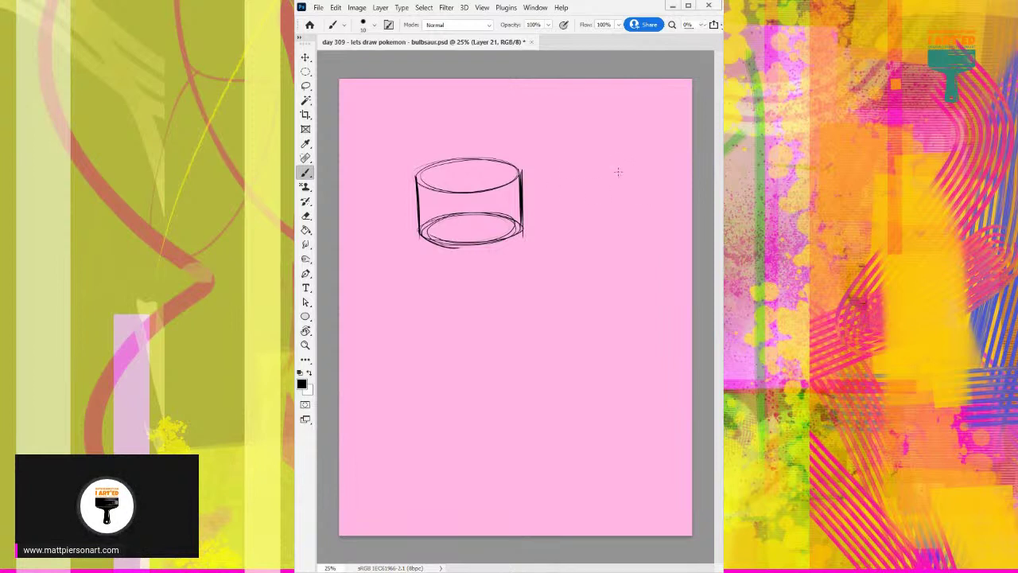
# Draw a second wide, short cylinder in the page's upper-right area, slightly higher than the first.
pyautogui.moveTo(555, 125)
pyautogui.mouseDown()
pyautogui.moveTo(579, 118)
pyautogui.moveTo(634, 141)
pyautogui.moveTo(544, 130)
pyautogui.moveTo(557, 141)
pyautogui.moveTo(544, 177)
pyautogui.mouseUp()
pyautogui.moveTo(649, 131); pyautogui.dragTo(652, 180)
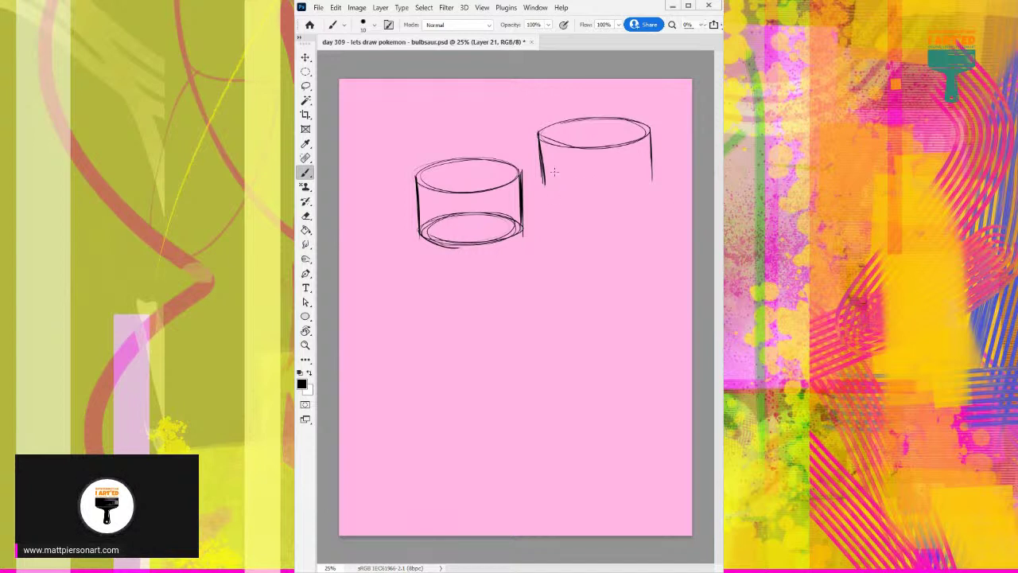
pyautogui.moveTo(544, 165)
pyautogui.mouseDown()
pyautogui.moveTo(629, 192)
pyautogui.moveTo(647, 165)
pyautogui.moveTo(540, 184)
pyautogui.moveTo(575, 191)
pyautogui.moveTo(641, 164)
pyautogui.moveTo(570, 193)
pyautogui.moveTo(560, 167)
pyautogui.moveTo(652, 187)
pyautogui.moveTo(550, 190)
pyautogui.moveTo(539, 173)
pyautogui.moveTo(573, 194)
pyautogui.moveTo(644, 180)
pyautogui.mouseUp()
pyautogui.moveTo(546, 187); pyautogui.dragTo(630, 196)
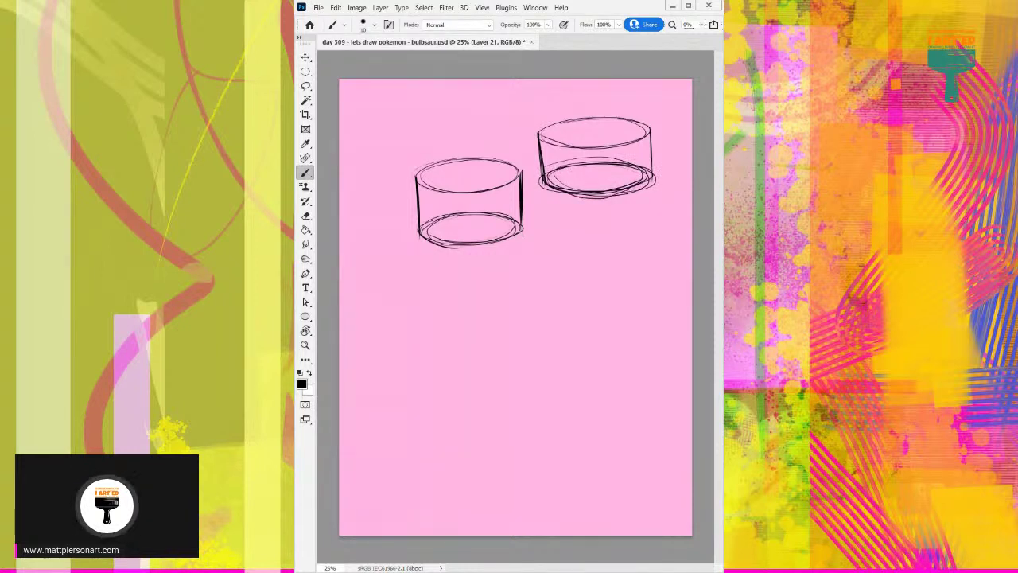
pyautogui.moveTo(554, 192)
pyautogui.mouseDown()
pyautogui.moveTo(641, 188)
pyautogui.moveTo(616, 193)
pyautogui.mouseUp()
# Draw a third short cylinder directly beneath the upper-right one, with an ellipse for each end and straight sides.
pyautogui.moveTo(589, 249)
pyautogui.mouseDown()
pyautogui.moveTo(649, 228)
pyautogui.moveTo(541, 239)
pyautogui.moveTo(663, 222)
pyautogui.mouseUp()
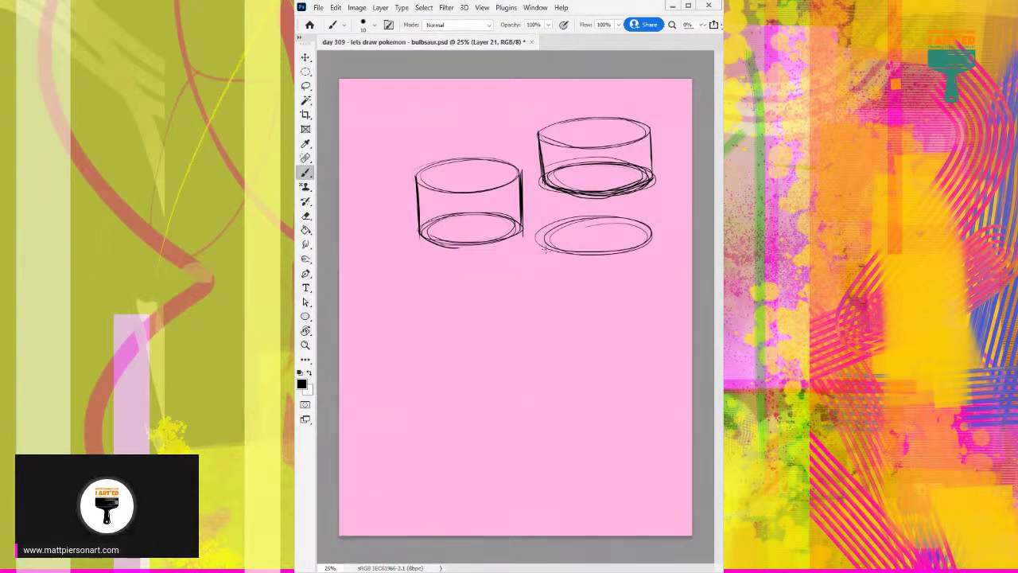
pyautogui.moveTo(542, 237); pyautogui.dragTo(545, 282)
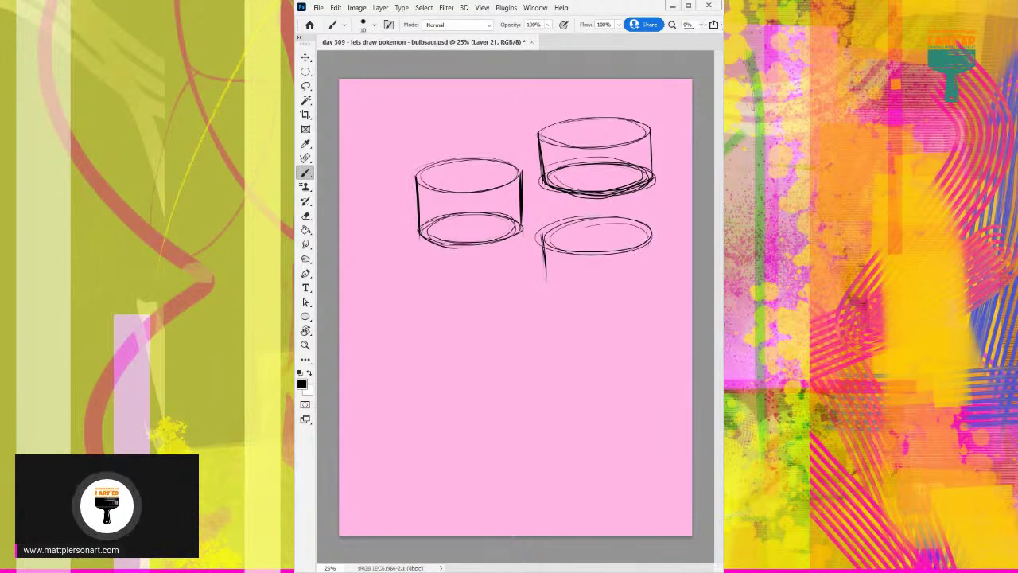
pyautogui.moveTo(648, 232); pyautogui.dragTo(655, 272)
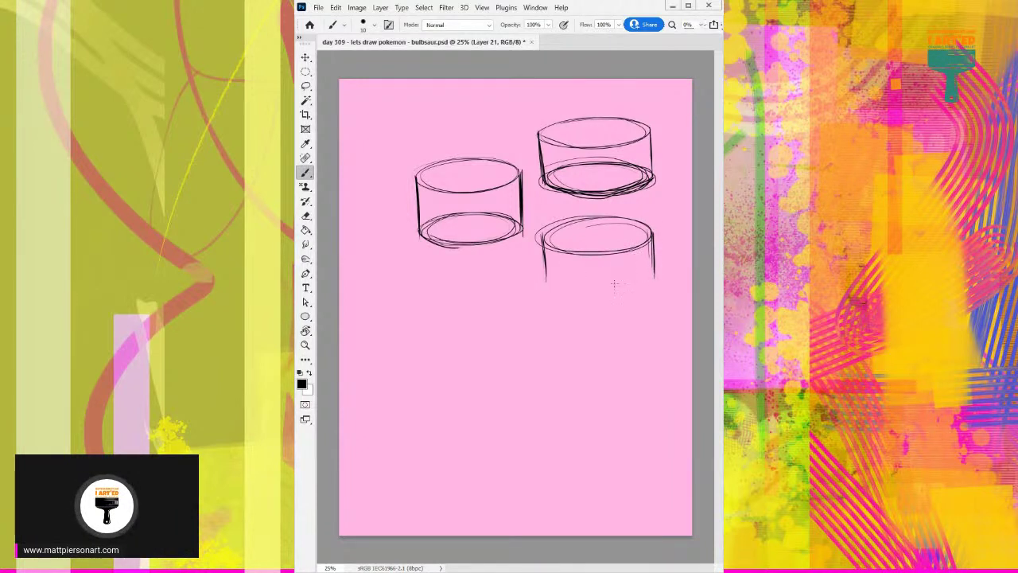
pyautogui.moveTo(554, 264)
pyautogui.mouseDown()
pyautogui.moveTo(571, 279)
pyautogui.moveTo(636, 287)
pyautogui.moveTo(654, 262)
pyautogui.moveTo(625, 259)
pyautogui.moveTo(577, 286)
pyautogui.moveTo(549, 272)
pyautogui.moveTo(596, 294)
pyautogui.moveTo(654, 279)
pyautogui.mouseUp()
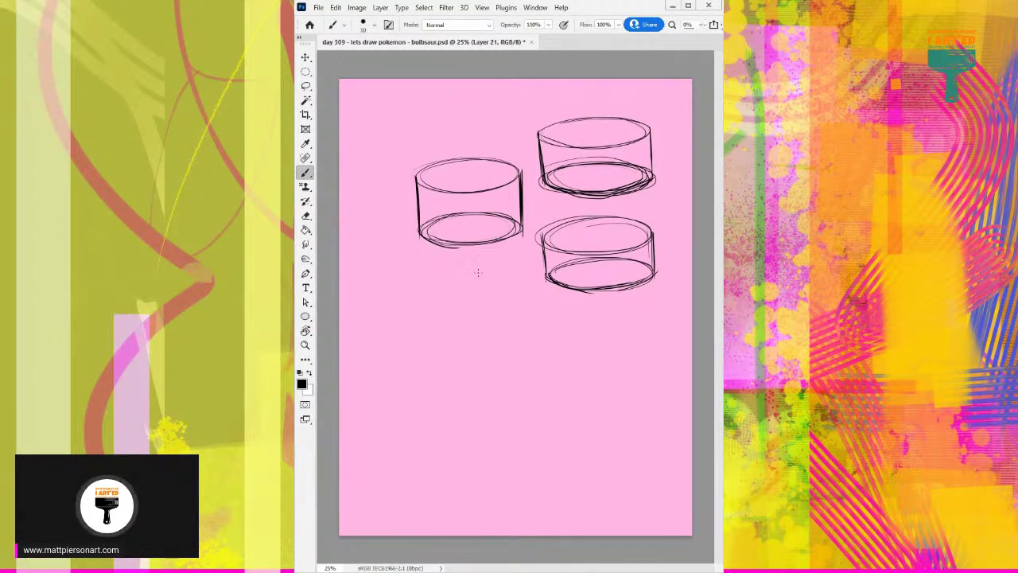
# Draw a sphere below the first cylinder, with contour ellipses across its top, middle and bottom.
pyautogui.moveTo(501, 288)
pyautogui.mouseDown()
pyautogui.moveTo(498, 315)
pyautogui.moveTo(506, 310)
pyautogui.mouseUp()
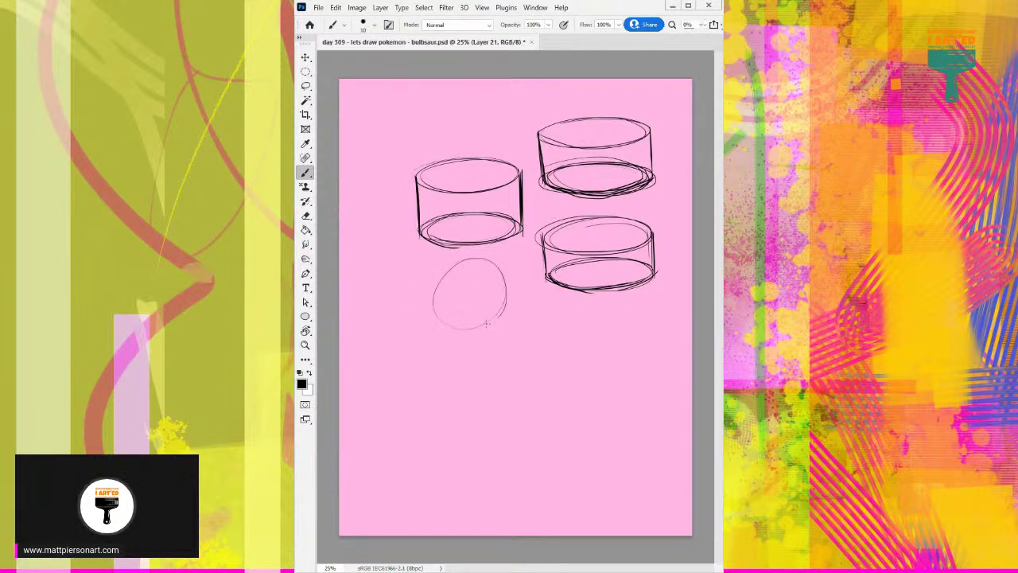
pyautogui.moveTo(436, 283)
pyautogui.mouseDown()
pyautogui.moveTo(509, 291)
pyautogui.moveTo(475, 256)
pyautogui.moveTo(446, 322)
pyautogui.moveTo(506, 306)
pyautogui.moveTo(439, 294)
pyautogui.mouseUp()
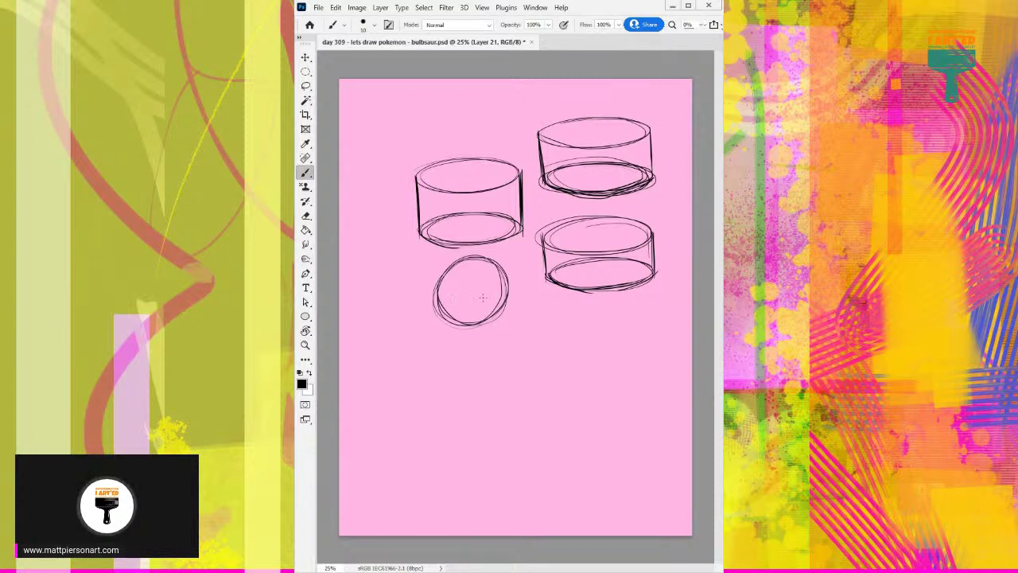
pyautogui.moveTo(507, 291)
pyautogui.mouseDown()
pyautogui.moveTo(474, 277)
pyautogui.moveTo(437, 295)
pyautogui.moveTo(501, 294)
pyautogui.moveTo(440, 300)
pyautogui.mouseUp()
pyautogui.moveTo(482, 265)
pyautogui.mouseDown()
pyautogui.moveTo(452, 272)
pyautogui.moveTo(487, 268)
pyautogui.mouseUp()
pyautogui.moveTo(489, 310)
pyautogui.mouseDown()
pyautogui.moveTo(458, 320)
pyautogui.moveTo(493, 312)
pyautogui.mouseUp()
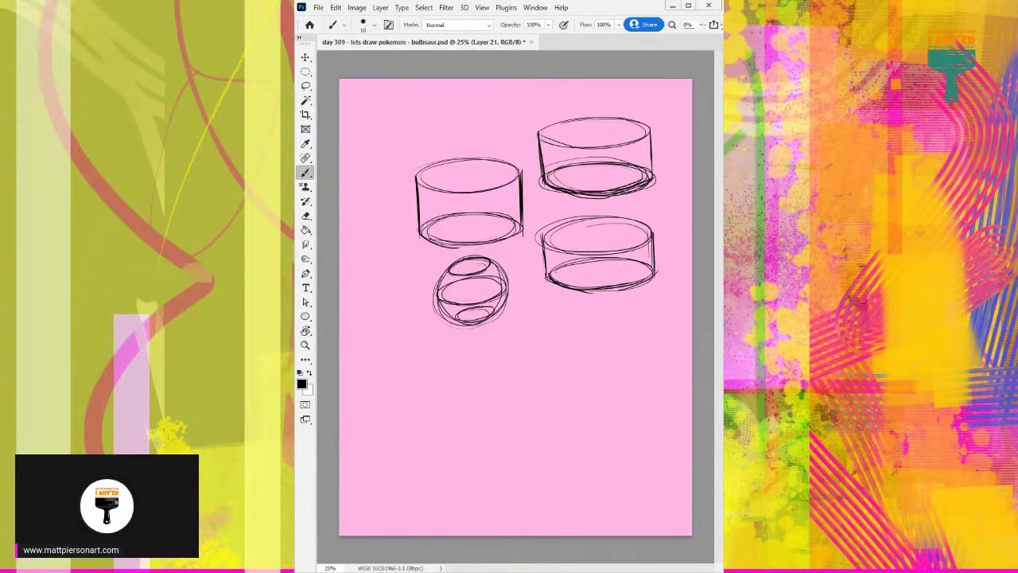
pyautogui.press('r')
pyautogui.moveTo(401, 108); pyautogui.dragTo(427, 106)
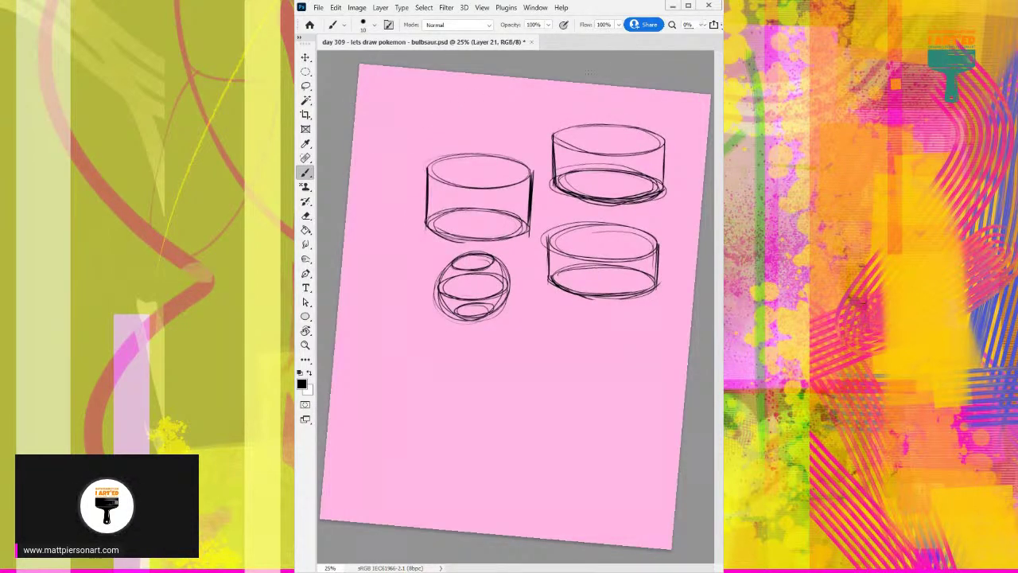
pyautogui.press('Escape')
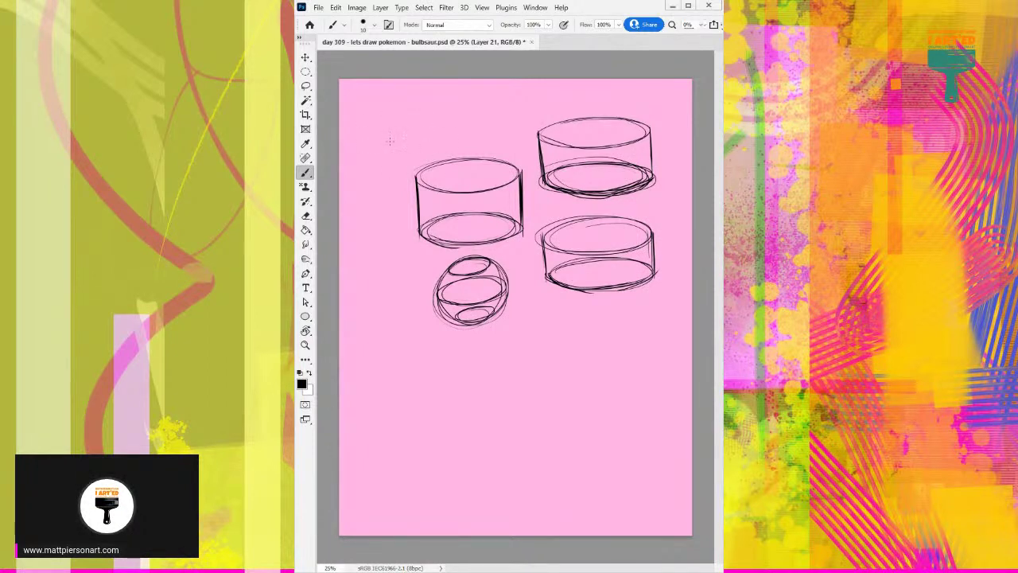
# Draw two spheres side by side above the first cylinder, each with three contour ellipses across top, middle and bottom.
pyautogui.moveTo(417, 106)
pyautogui.mouseDown()
pyautogui.moveTo(390, 105)
pyautogui.moveTo(439, 145)
pyautogui.moveTo(372, 127)
pyautogui.moveTo(430, 97)
pyautogui.moveTo(405, 165)
pyautogui.moveTo(378, 107)
pyautogui.moveTo(409, 165)
pyautogui.moveTo(386, 95)
pyautogui.mouseUp()
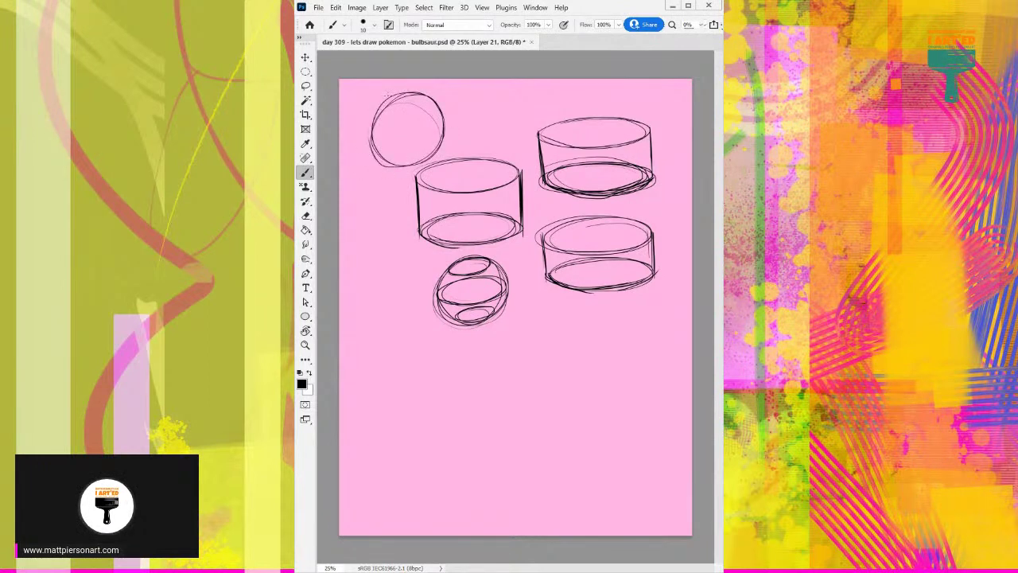
pyautogui.moveTo(436, 117)
pyautogui.mouseDown()
pyautogui.moveTo(390, 133)
pyautogui.moveTo(437, 116)
pyautogui.moveTo(387, 118)
pyautogui.moveTo(377, 135)
pyautogui.moveTo(401, 104)
pyautogui.moveTo(425, 97)
pyautogui.moveTo(388, 105)
pyautogui.moveTo(422, 98)
pyautogui.mouseUp()
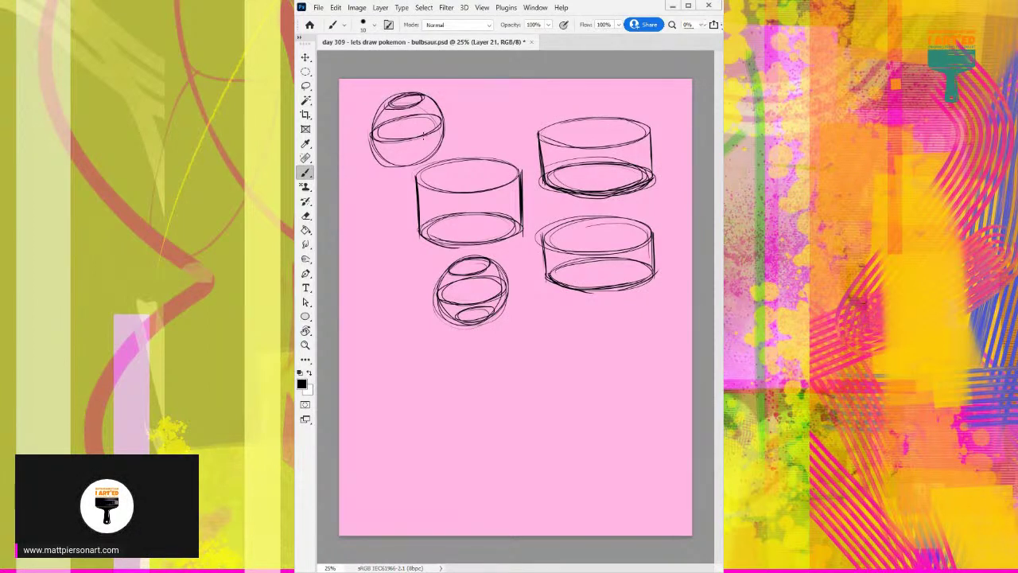
pyautogui.moveTo(425, 154)
pyautogui.mouseDown()
pyautogui.moveTo(408, 165)
pyautogui.moveTo(391, 156)
pyautogui.moveTo(427, 151)
pyautogui.moveTo(398, 163)
pyautogui.mouseUp()
pyautogui.moveTo(525, 140)
pyautogui.mouseDown()
pyautogui.moveTo(464, 118)
pyautogui.moveTo(521, 143)
pyautogui.moveTo(460, 125)
pyautogui.moveTo(526, 118)
pyautogui.moveTo(493, 93)
pyautogui.moveTo(465, 147)
pyautogui.moveTo(517, 118)
pyautogui.moveTo(477, 134)
pyautogui.moveTo(466, 123)
pyautogui.moveTo(525, 121)
pyautogui.moveTo(471, 136)
pyautogui.moveTo(479, 118)
pyautogui.moveTo(492, 135)
pyautogui.moveTo(462, 120)
pyautogui.moveTo(480, 138)
pyautogui.mouseUp()
pyautogui.moveTo(509, 92); pyautogui.dragTo(477, 102)
pyautogui.moveTo(506, 144)
pyautogui.mouseDown()
pyautogui.moveTo(479, 154)
pyautogui.moveTo(510, 146)
pyautogui.mouseUp()
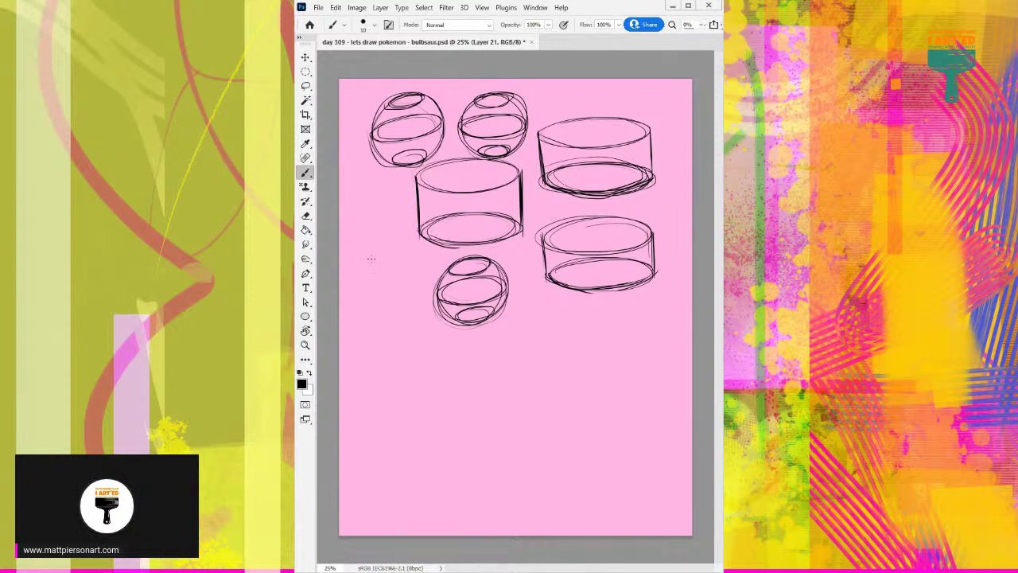
# Draw a block of about thirteen evenly spaced parallel vertical lines at the page's left edge, beside the lower sphere.
pyautogui.moveTo(369, 233); pyautogui.dragTo(369, 324)
pyautogui.moveTo(376, 233)
pyautogui.mouseDown()
pyautogui.moveTo(376, 326)
pyautogui.moveTo(382, 258)
pyautogui.moveTo(380, 326)
pyautogui.mouseUp()
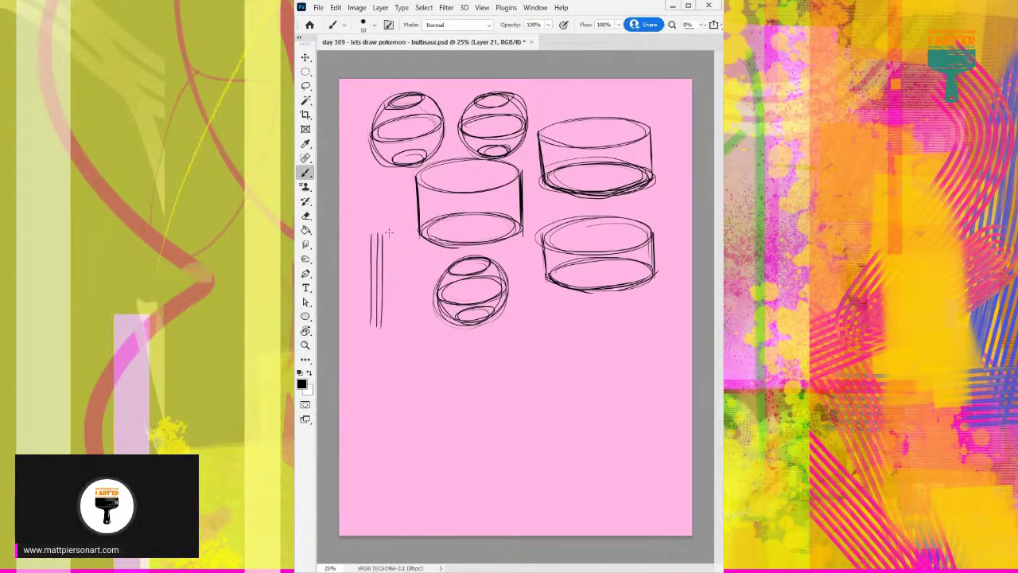
pyautogui.moveTo(389, 232); pyautogui.dragTo(388, 328)
pyautogui.moveTo(394, 242)
pyautogui.mouseDown()
pyautogui.moveTo(395, 329)
pyautogui.moveTo(402, 290)
pyautogui.moveTo(411, 338)
pyautogui.mouseUp()
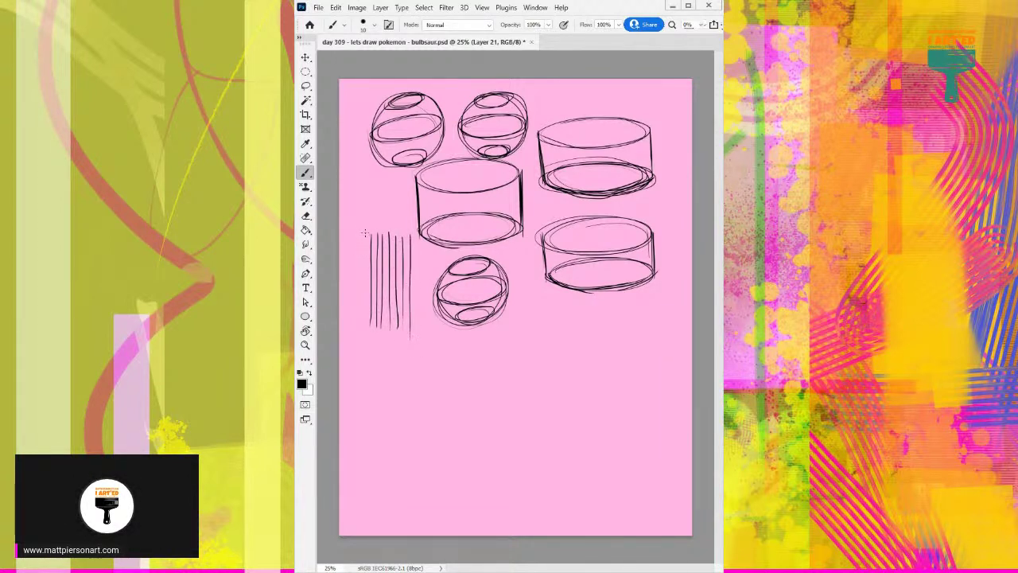
pyautogui.moveTo(365, 233); pyautogui.dragTo(365, 318)
pyautogui.moveTo(360, 232)
pyautogui.mouseDown()
pyautogui.moveTo(361, 326)
pyautogui.moveTo(354, 266)
pyautogui.moveTo(348, 318)
pyautogui.mouseUp()
pyautogui.moveTo(346, 231); pyautogui.dragTo(346, 322)
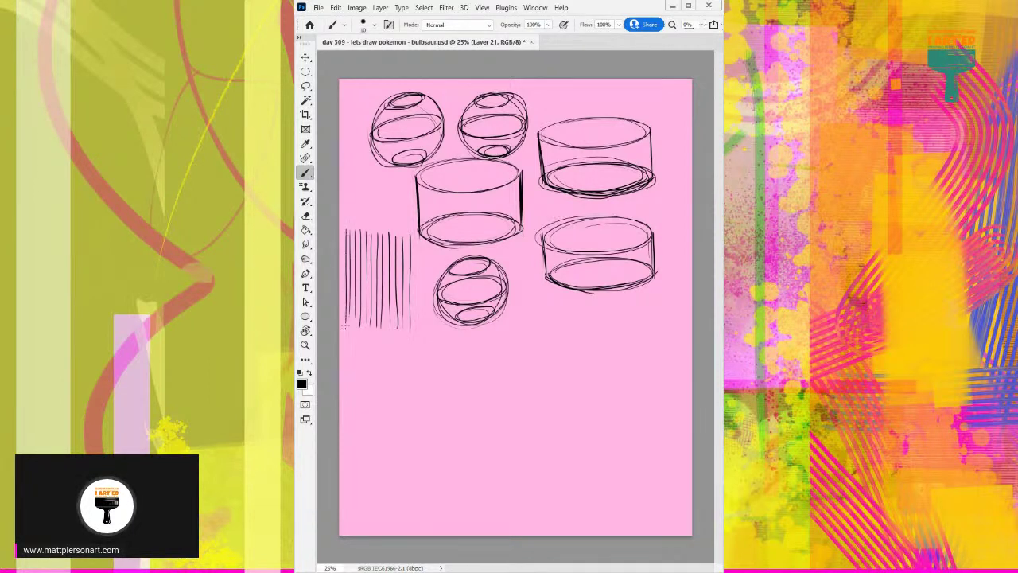
pyautogui.moveTo(414, 233); pyautogui.dragTo(414, 333)
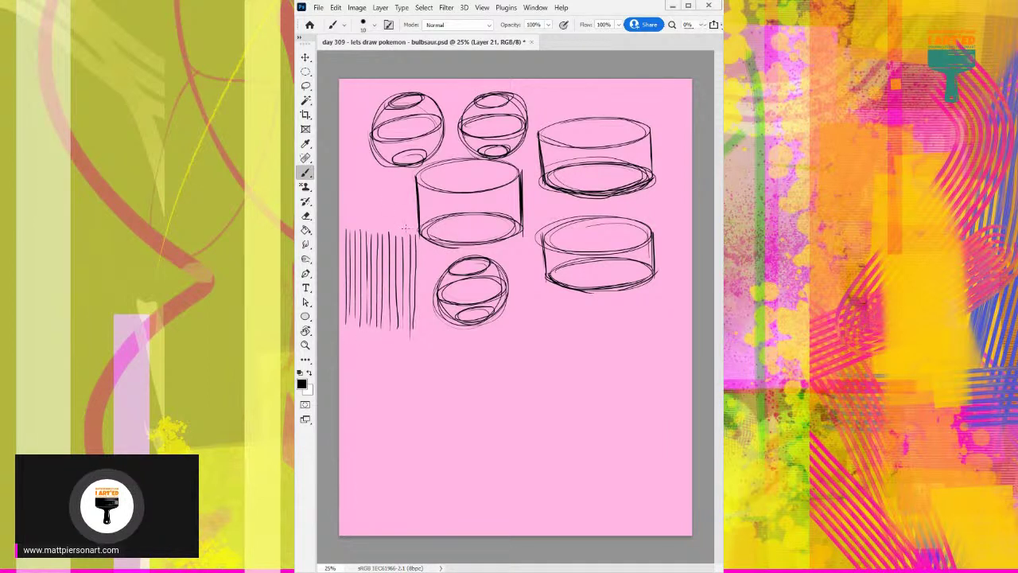
# Draw a block of about a dozen closely spaced parallel horizontal lines directly beneath the block of vertical lines.
pyautogui.moveTo(344, 333); pyautogui.dragTo(427, 335)
pyautogui.moveTo(345, 337); pyautogui.dragTo(426, 337)
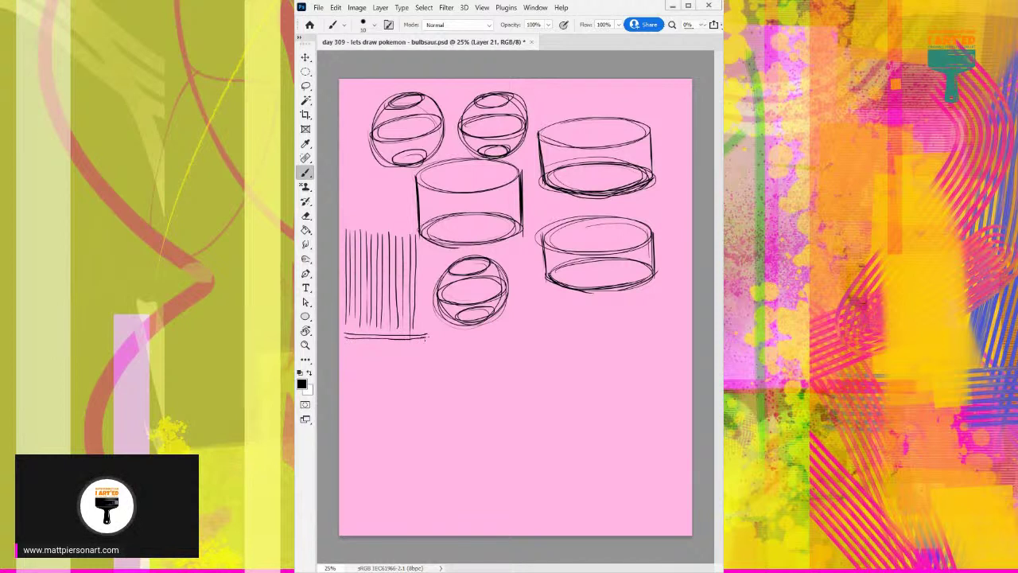
pyautogui.moveTo(345, 342); pyautogui.dragTo(429, 341)
pyautogui.moveTo(352, 347); pyautogui.dragTo(430, 346)
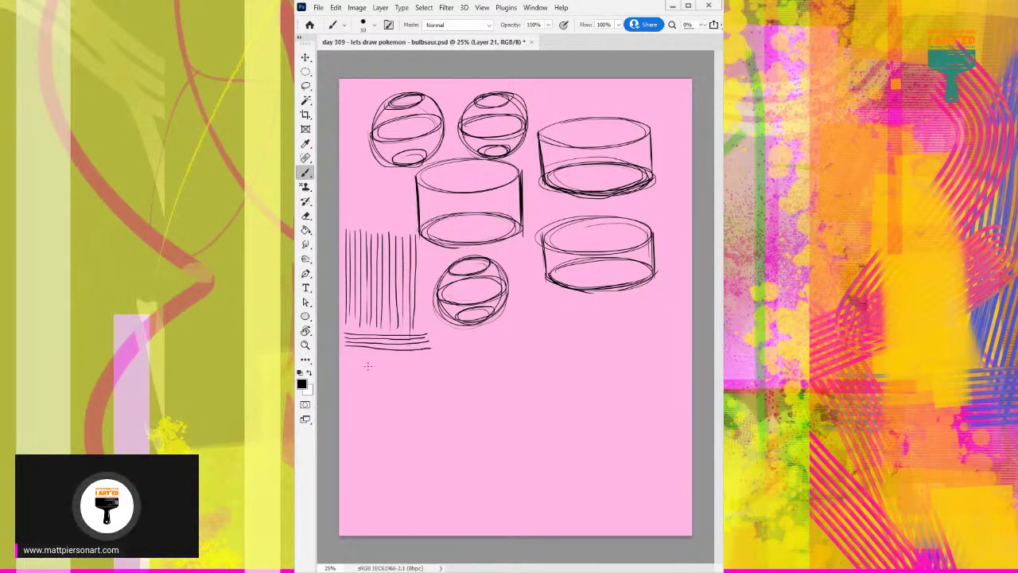
pyautogui.moveTo(345, 350); pyautogui.dragTo(434, 350)
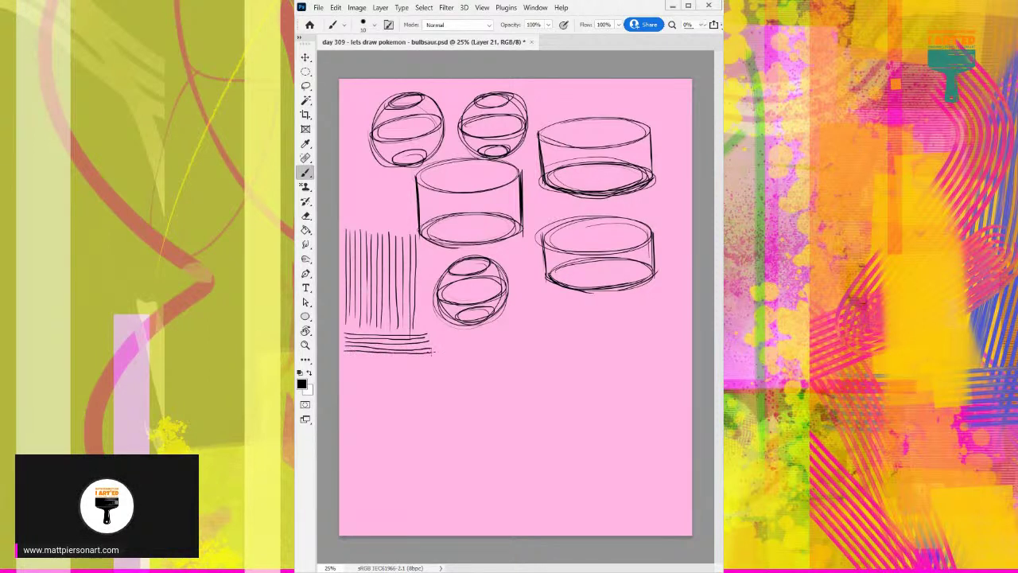
pyautogui.moveTo(344, 355); pyautogui.dragTo(429, 356)
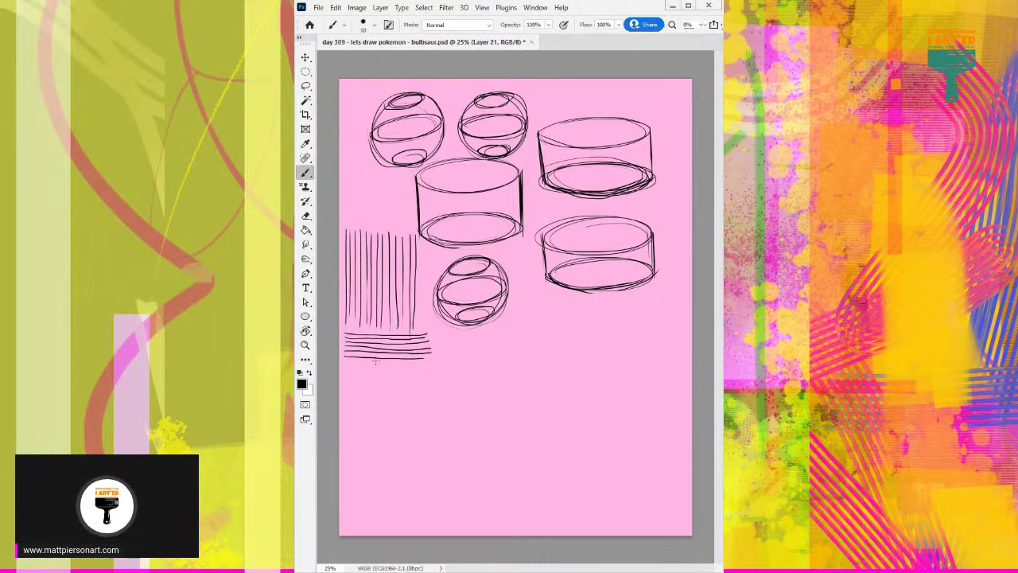
pyautogui.moveTo(346, 361); pyautogui.dragTo(432, 360)
pyautogui.moveTo(345, 365); pyautogui.dragTo(431, 365)
pyautogui.moveTo(347, 369); pyautogui.dragTo(430, 370)
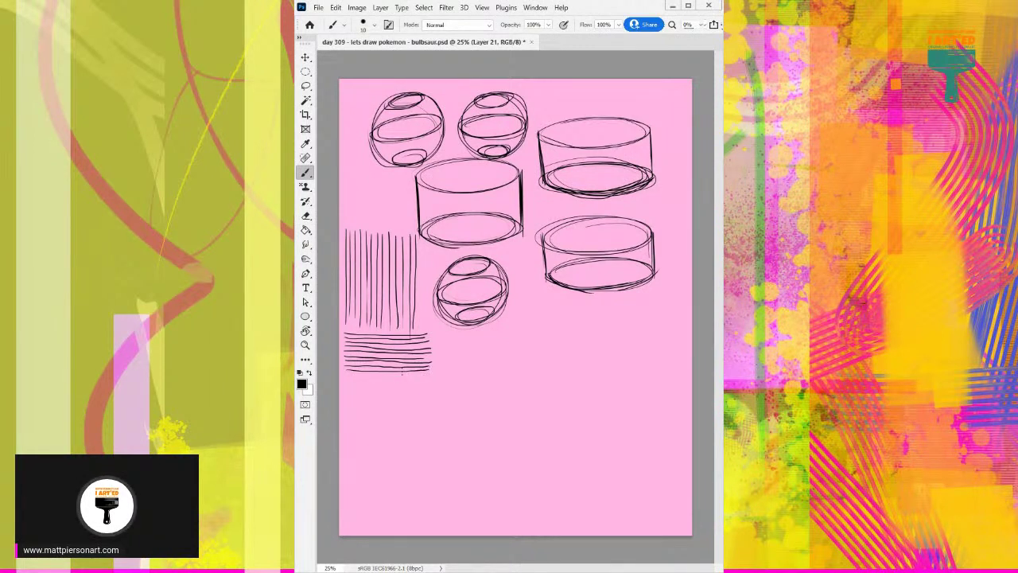
pyautogui.moveTo(350, 374); pyautogui.dragTo(430, 374)
pyautogui.moveTo(350, 377)
pyautogui.mouseDown()
pyautogui.moveTo(431, 382)
pyautogui.moveTo(351, 386)
pyautogui.moveTo(432, 389)
pyautogui.mouseUp()
pyautogui.moveTo(347, 393); pyautogui.dragTo(435, 393)
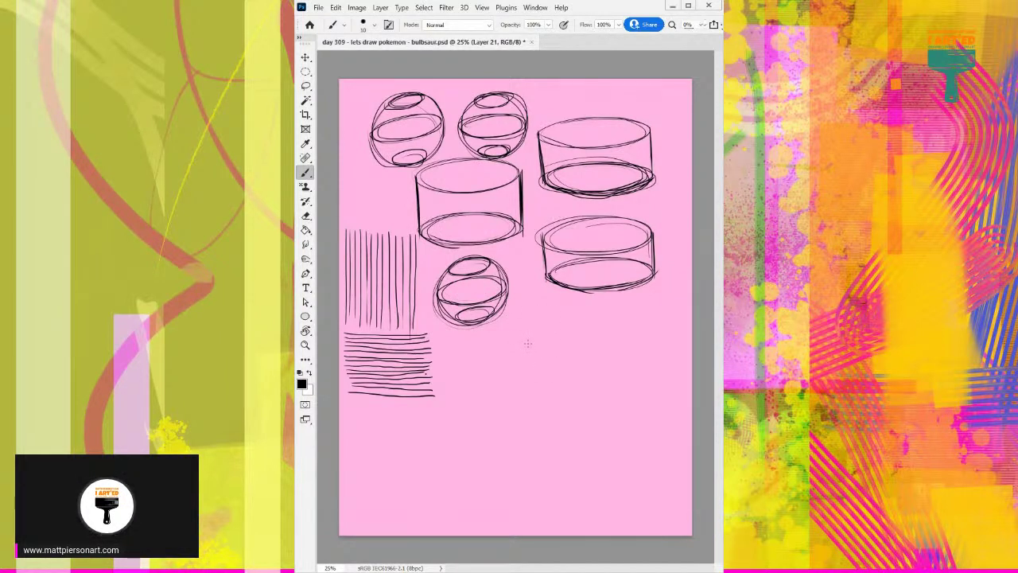
# Draw a large cube below and right of the lower sphere, with three visible faces, and reinforce its front edges.
pyautogui.moveTo(533, 344); pyautogui.dragTo(533, 402)
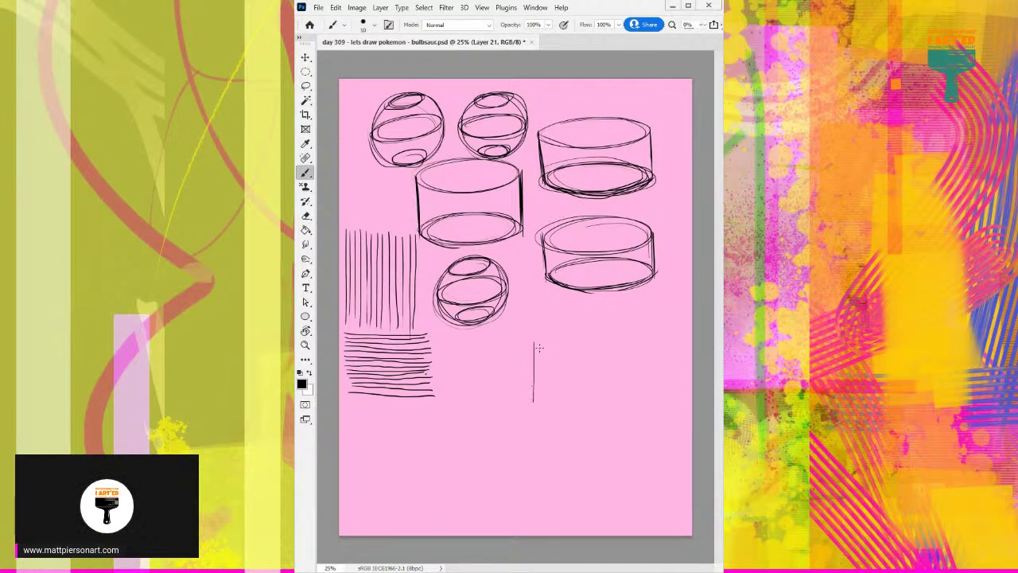
pyautogui.moveTo(535, 344)
pyautogui.mouseDown()
pyautogui.moveTo(581, 321)
pyautogui.moveTo(581, 365)
pyautogui.mouseUp()
pyautogui.moveTo(580, 319)
pyautogui.mouseDown()
pyautogui.moveTo(581, 381)
pyautogui.moveTo(581, 369)
pyautogui.moveTo(543, 391)
pyautogui.mouseUp()
pyautogui.moveTo(489, 328)
pyautogui.mouseDown()
pyautogui.moveTo(537, 342)
pyautogui.moveTo(480, 327)
pyautogui.moveTo(533, 340)
pyautogui.moveTo(482, 383)
pyautogui.mouseUp()
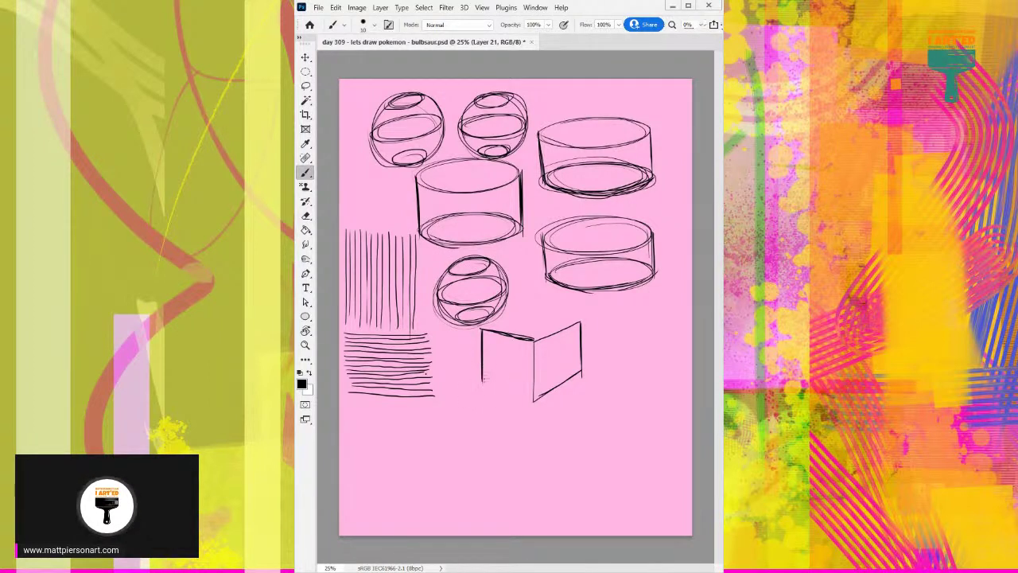
pyautogui.moveTo(483, 385)
pyautogui.mouseDown()
pyautogui.moveTo(533, 400)
pyautogui.moveTo(482, 385)
pyautogui.mouseUp()
pyautogui.moveTo(482, 329)
pyautogui.mouseDown()
pyautogui.moveTo(533, 312)
pyautogui.moveTo(577, 315)
pyautogui.mouseUp()
pyautogui.moveTo(531, 312); pyautogui.dragTo(581, 323)
pyautogui.moveTo(536, 313); pyautogui.dragTo(583, 324)
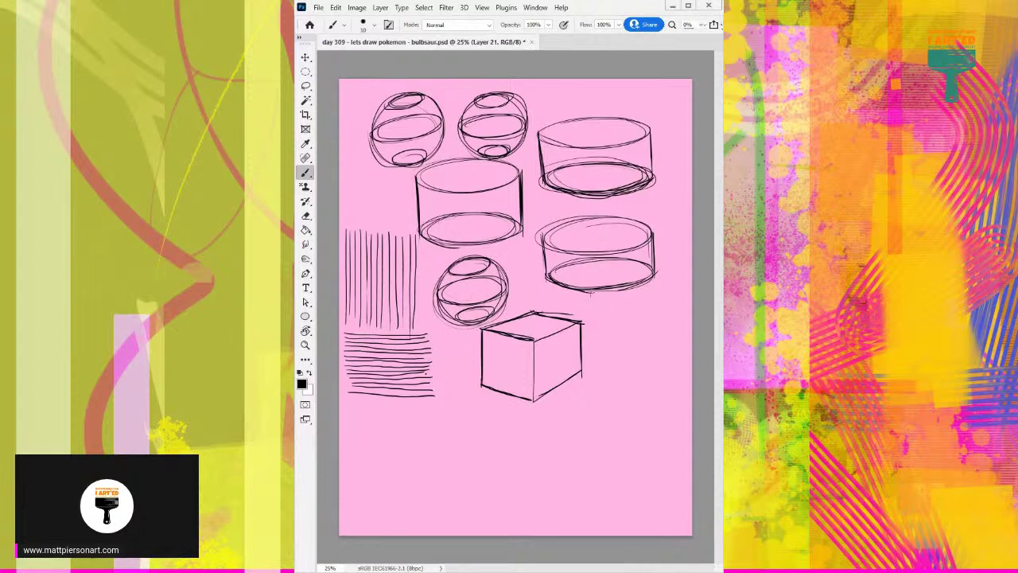
pyautogui.moveTo(534, 338)
pyautogui.mouseDown()
pyautogui.moveTo(577, 322)
pyautogui.moveTo(581, 376)
pyautogui.mouseUp()
pyautogui.moveTo(534, 338); pyautogui.dragTo(533, 400)
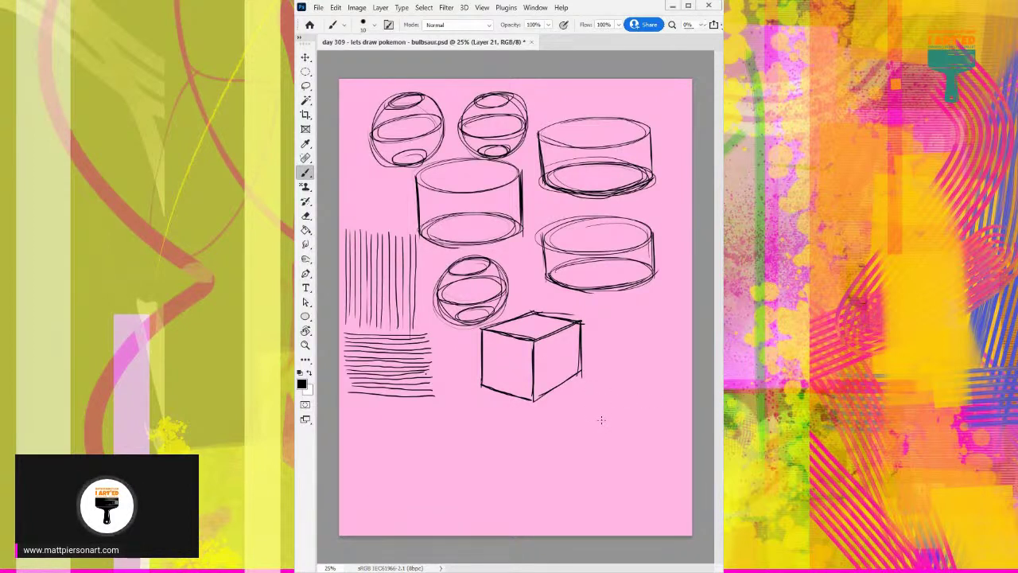
# Draw a small tilted cube below the large cube's right corner, redoing the stroke for its upper right edge.
pyautogui.moveTo(600, 380)
pyautogui.mouseDown()
pyautogui.moveTo(600, 407)
pyautogui.moveTo(573, 398)
pyautogui.moveTo(572, 420)
pyautogui.mouseUp()
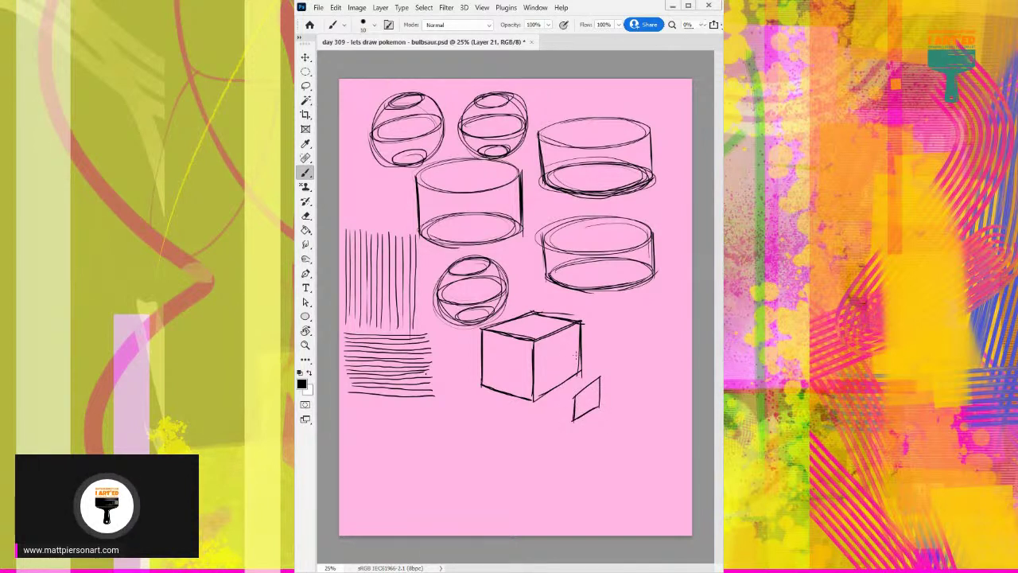
pyautogui.moveTo(605, 385); pyautogui.dragTo(624, 410)
pyautogui.hotkey('ctrl', 'z')
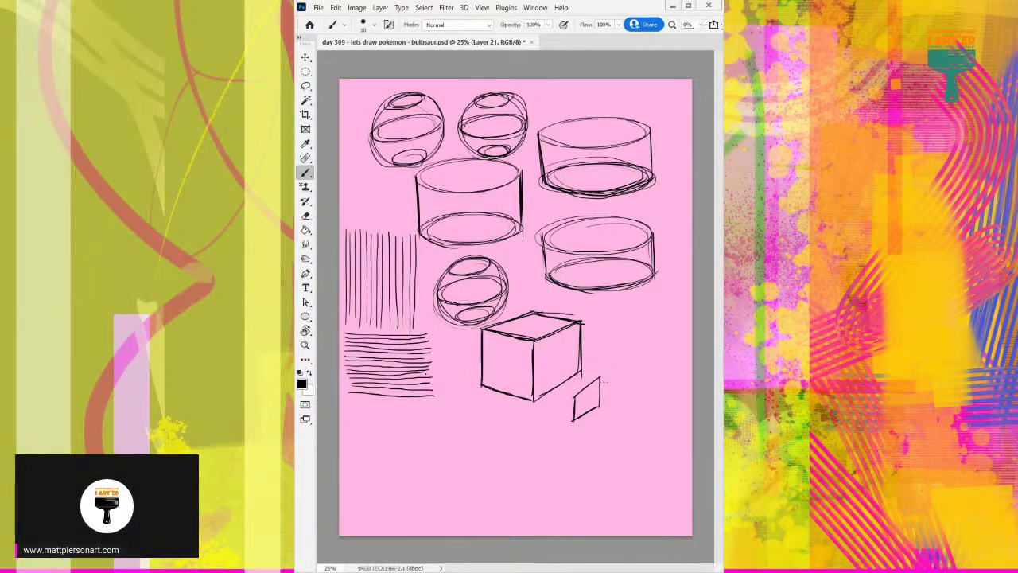
pyautogui.moveTo(602, 379)
pyautogui.mouseDown()
pyautogui.moveTo(625, 424)
pyautogui.moveTo(615, 407)
pyautogui.moveTo(582, 433)
pyautogui.moveTo(604, 439)
pyautogui.moveTo(610, 398)
pyautogui.moveTo(622, 426)
pyautogui.mouseUp()
pyautogui.moveTo(598, 437); pyautogui.dragTo(626, 423)
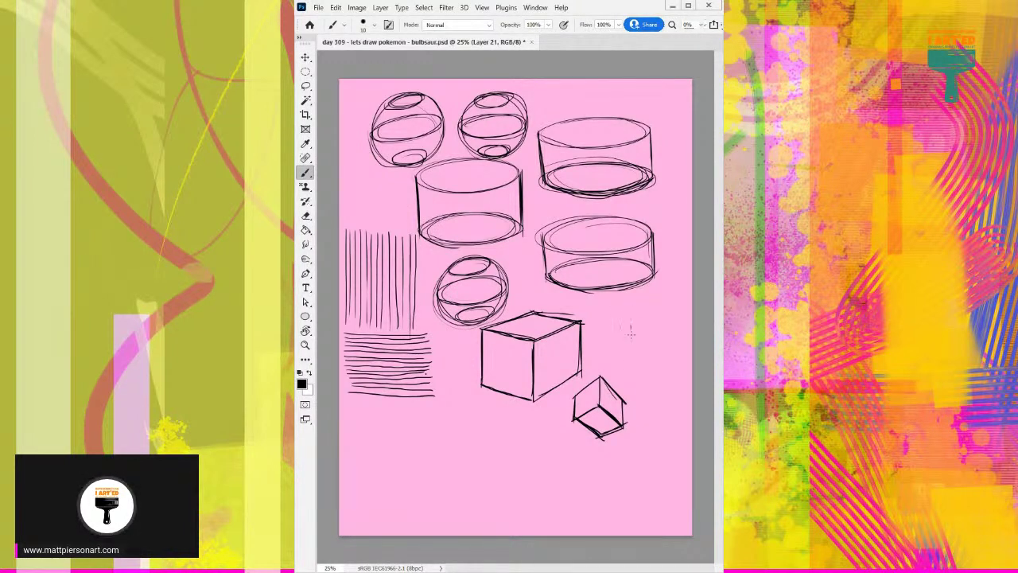
# Draw a small box right of the large cube, showing its two front faces and its top.
pyautogui.moveTo(631, 325); pyautogui.dragTo(631, 357)
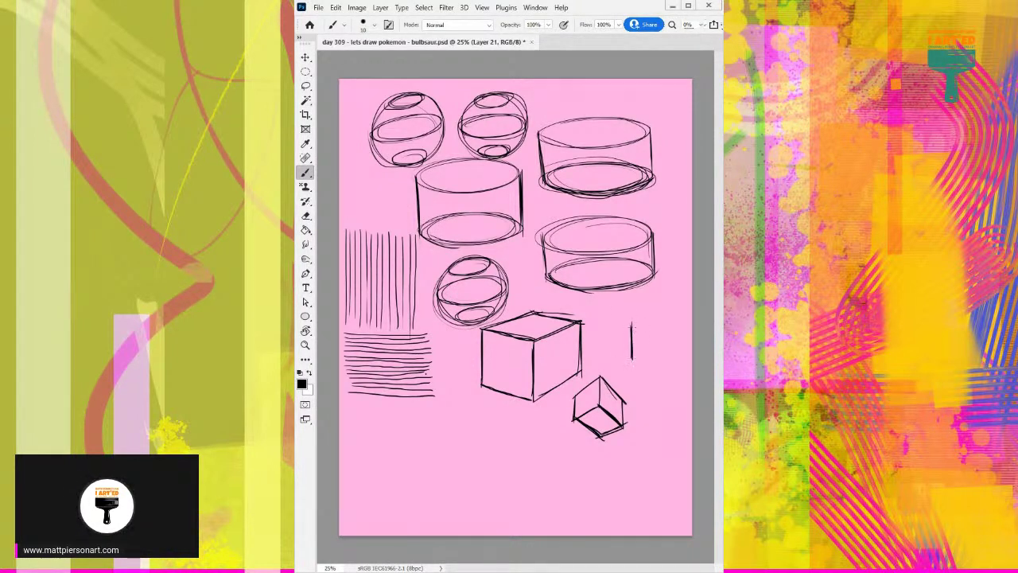
pyautogui.moveTo(632, 323); pyautogui.dragTo(662, 306)
pyautogui.moveTo(633, 358)
pyautogui.mouseDown()
pyautogui.moveTo(665, 337)
pyautogui.moveTo(663, 309)
pyautogui.moveTo(662, 338)
pyautogui.mouseUp()
pyautogui.moveTo(596, 318)
pyautogui.mouseDown()
pyautogui.moveTo(630, 324)
pyautogui.moveTo(598, 347)
pyautogui.moveTo(631, 356)
pyautogui.moveTo(638, 305)
pyautogui.moveTo(648, 308)
pyautogui.moveTo(634, 307)
pyautogui.moveTo(662, 306)
pyautogui.mouseUp()
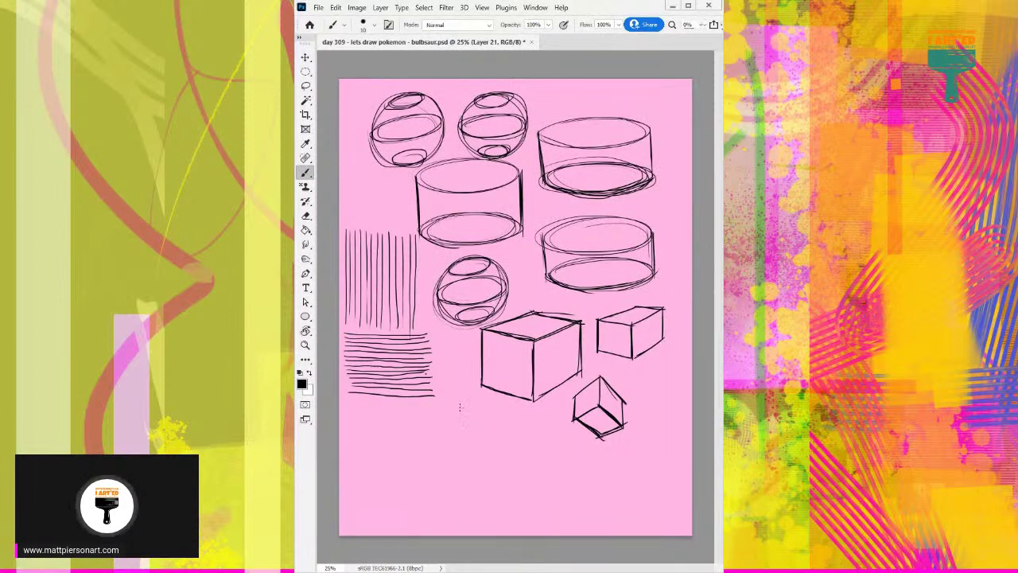
# Draw a small tilted cube below and left of the large cube, with edges meeting inside its outline.
pyautogui.moveTo(457, 403); pyautogui.dragTo(458, 446)
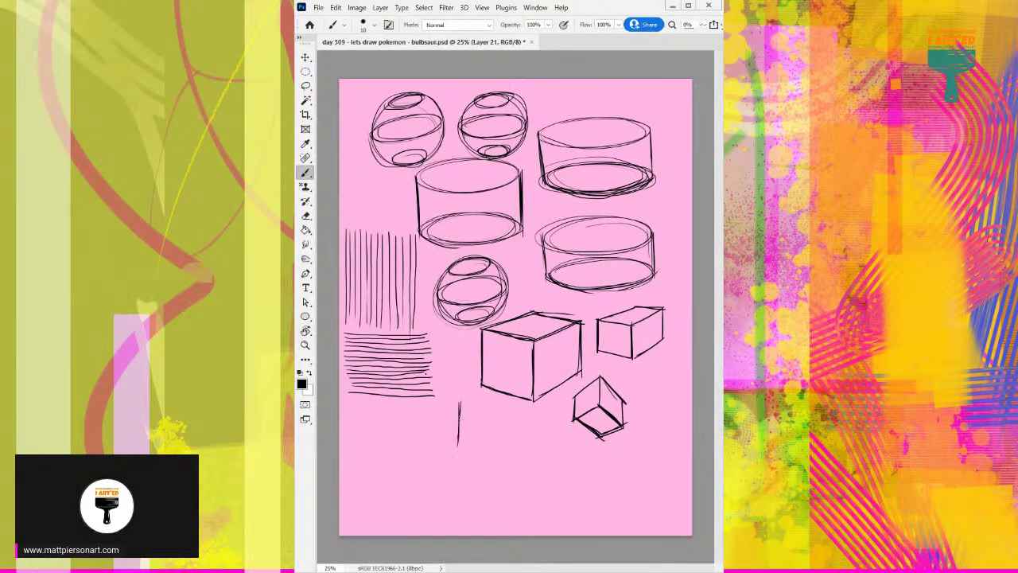
pyautogui.moveTo(458, 404)
pyautogui.mouseDown()
pyautogui.moveTo(425, 423)
pyautogui.moveTo(425, 456)
pyautogui.mouseUp()
pyautogui.moveTo(428, 417); pyautogui.dragTo(427, 453)
pyautogui.moveTo(459, 401)
pyautogui.mouseDown()
pyautogui.moveTo(493, 436)
pyautogui.moveTo(486, 458)
pyautogui.mouseUp()
pyautogui.moveTo(424, 453)
pyautogui.mouseDown()
pyautogui.moveTo(458, 467)
pyautogui.moveTo(485, 457)
pyautogui.mouseUp()
pyautogui.press('r')
pyautogui.moveTo(590, 341); pyautogui.dragTo(594, 318)
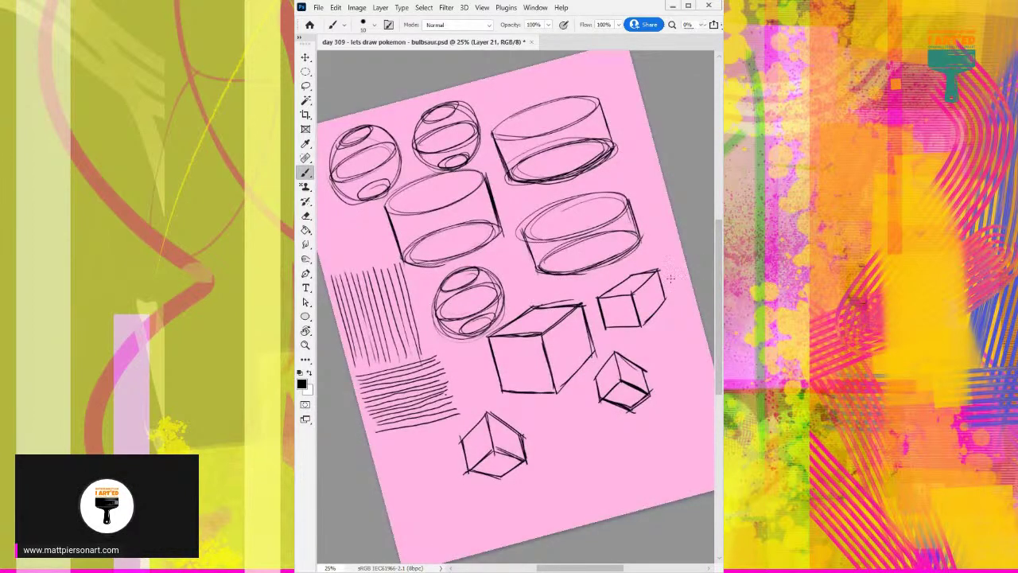
pyautogui.press('Escape')
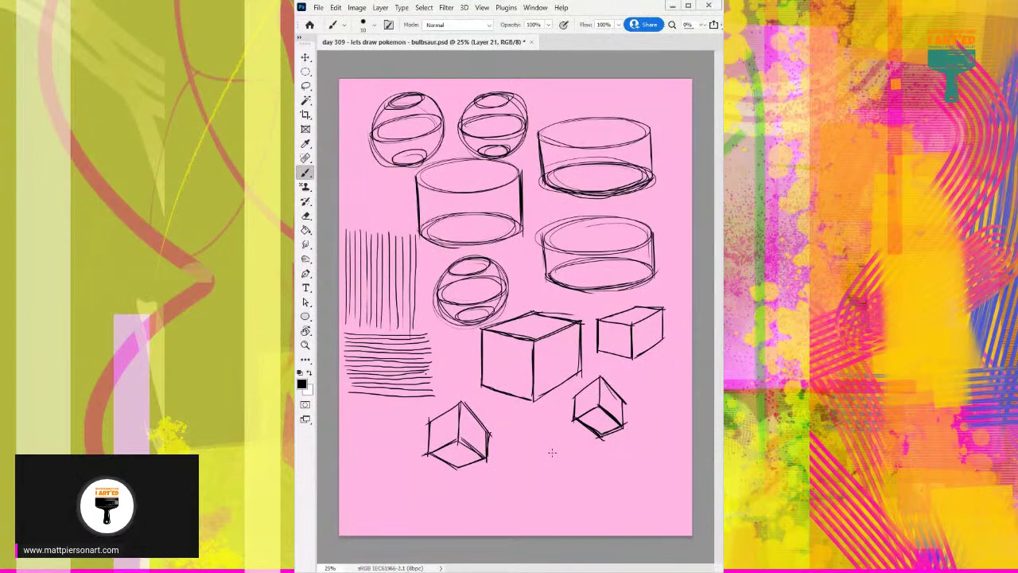
# Draw a small box near the bottom of the page, below the large cube, with two front faces and a top.
pyautogui.moveTo(553, 459); pyautogui.dragTo(553, 493)
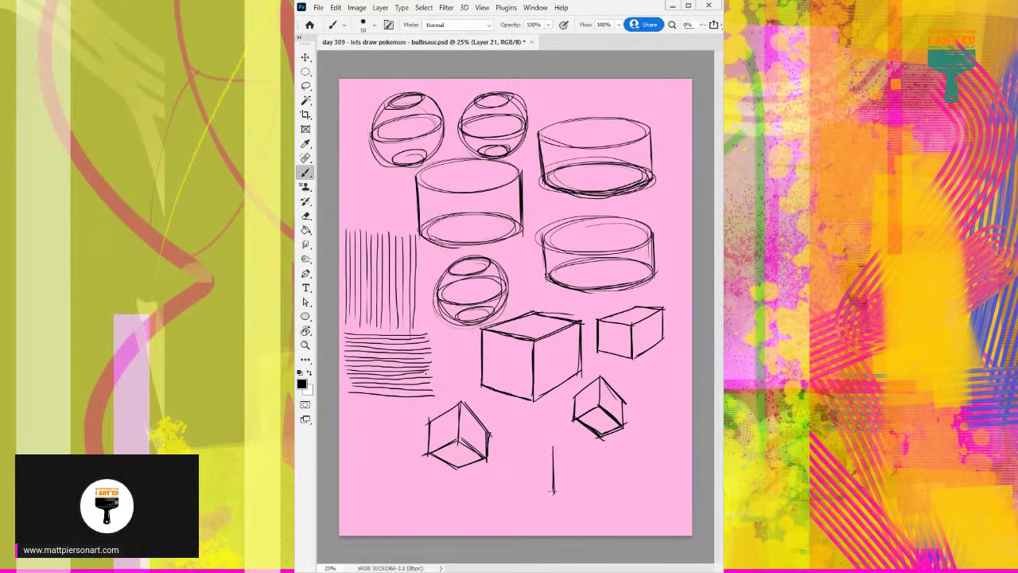
pyautogui.moveTo(553, 451); pyautogui.dragTo(593, 434)
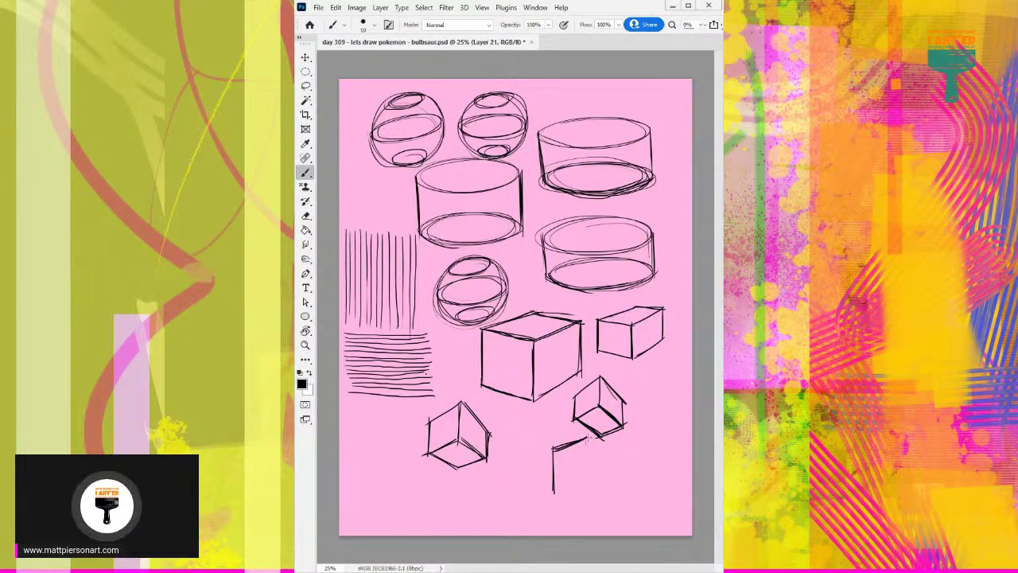
pyautogui.moveTo(586, 437)
pyautogui.mouseDown()
pyautogui.moveTo(589, 476)
pyautogui.moveTo(570, 488)
pyautogui.moveTo(591, 474)
pyautogui.mouseUp()
pyautogui.moveTo(515, 442)
pyautogui.mouseDown()
pyautogui.moveTo(554, 449)
pyautogui.moveTo(521, 483)
pyautogui.moveTo(555, 493)
pyautogui.mouseUp()
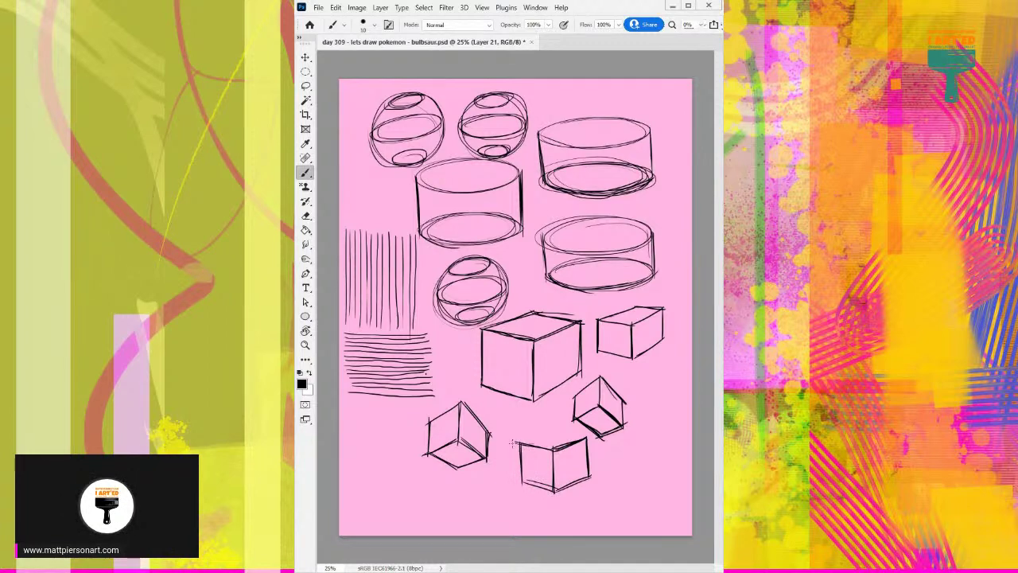
pyautogui.moveTo(512, 444)
pyautogui.mouseDown()
pyautogui.moveTo(558, 425)
pyautogui.moveTo(552, 435)
pyautogui.moveTo(588, 438)
pyautogui.mouseUp()
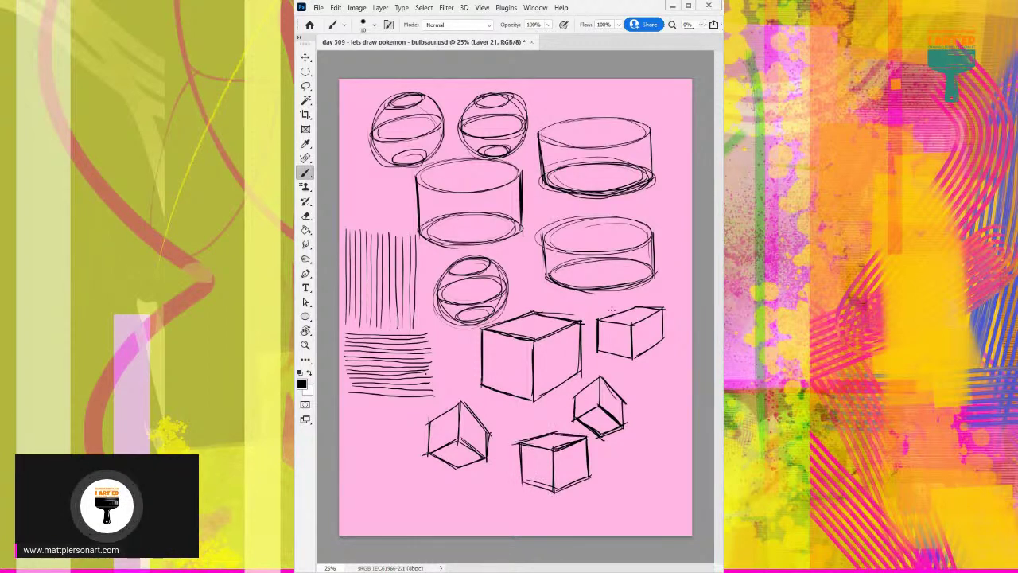
# Draw a small cube overlapping the top ellipse of the upper-right cylinder, starting from its vertical centre edge.
pyautogui.moveTo(614, 90)
pyautogui.mouseDown()
pyautogui.moveTo(615, 137)
pyautogui.moveTo(616, 91)
pyautogui.mouseUp()
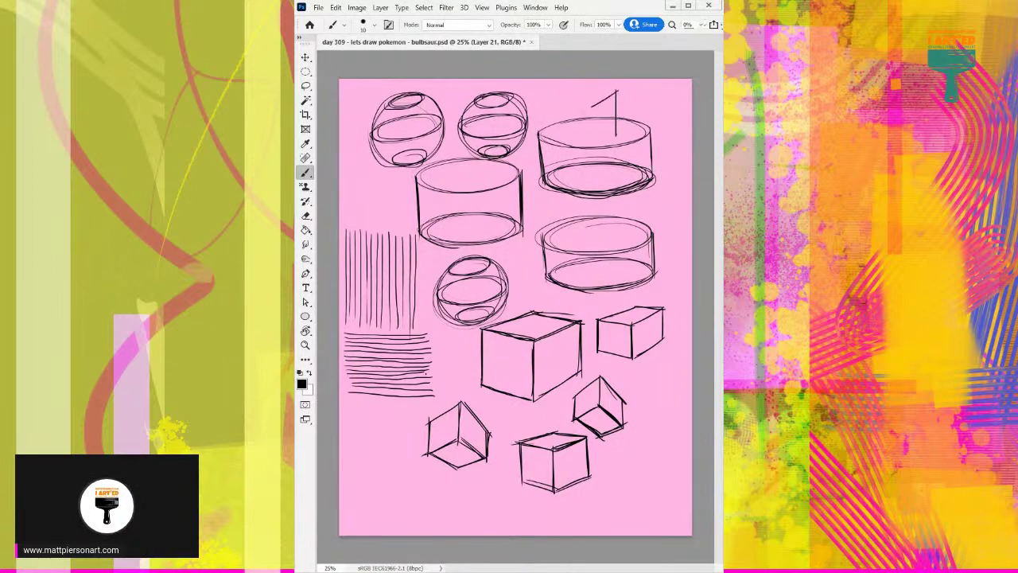
pyautogui.moveTo(618, 131); pyautogui.dragTo(582, 144)
pyautogui.moveTo(586, 105); pyautogui.dragTo(583, 140)
pyautogui.moveTo(618, 90)
pyautogui.mouseDown()
pyautogui.moveTo(645, 118)
pyautogui.moveTo(643, 149)
pyautogui.mouseUp()
pyautogui.moveTo(640, 112)
pyautogui.mouseDown()
pyautogui.moveTo(640, 151)
pyautogui.moveTo(616, 156)
pyautogui.moveTo(641, 148)
pyautogui.mouseUp()
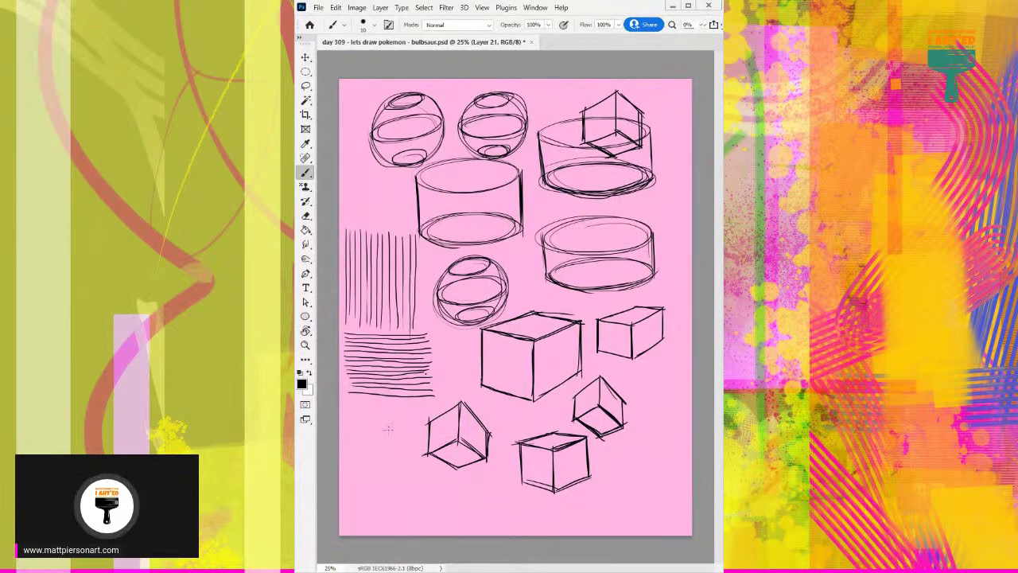
# Draw a small cube beneath the block of horizontal lines, left of the lower-left cube.
pyautogui.moveTo(392, 408); pyautogui.dragTo(390, 447)
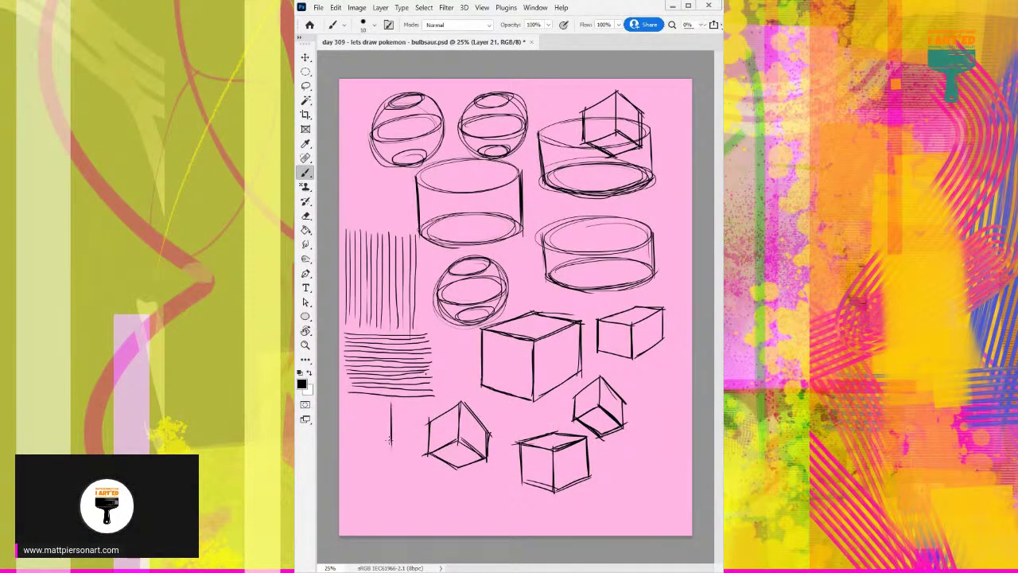
pyautogui.moveTo(391, 402)
pyautogui.mouseDown()
pyautogui.moveTo(380, 451)
pyautogui.moveTo(392, 440)
pyautogui.moveTo(368, 461)
pyautogui.mouseUp()
pyautogui.moveTo(368, 421); pyautogui.dragTo(367, 460)
pyautogui.moveTo(393, 402)
pyautogui.mouseDown()
pyautogui.moveTo(415, 437)
pyautogui.moveTo(393, 439)
pyautogui.moveTo(410, 451)
pyautogui.moveTo(383, 466)
pyautogui.moveTo(412, 456)
pyautogui.mouseUp()
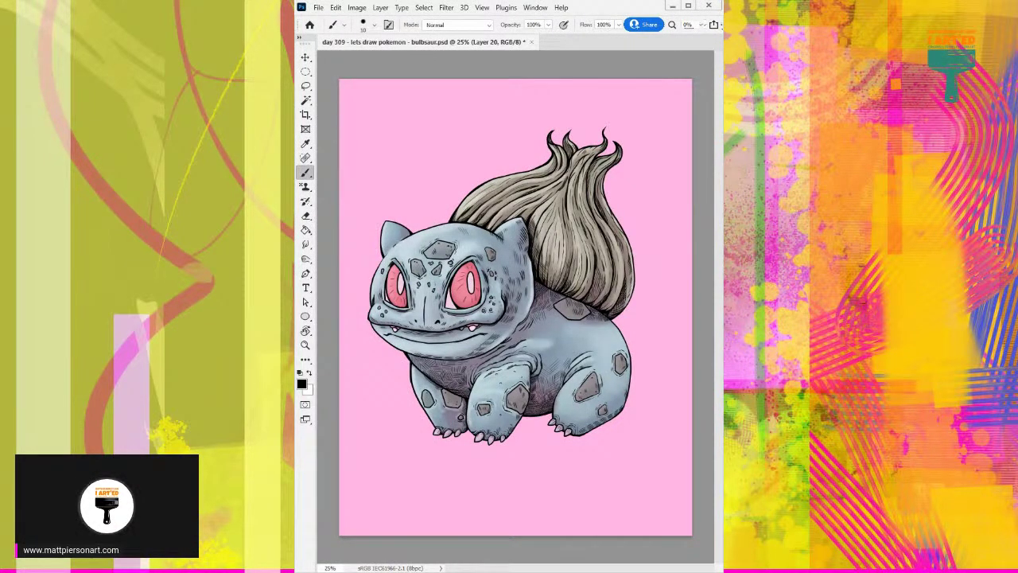
# Make the "more ink" layer active for inking the Bulbasaur's body.
pyautogui.hotkey('alt', '[')
pyautogui.moveTo(542, 390); pyautogui.dragTo(535, 364)
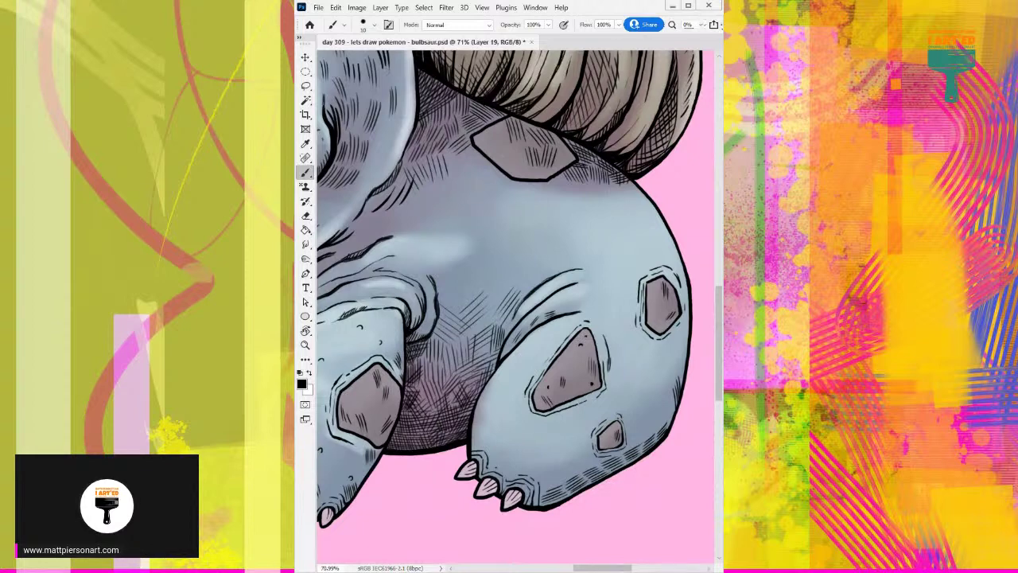
pyautogui.hotkey('alt', ']')
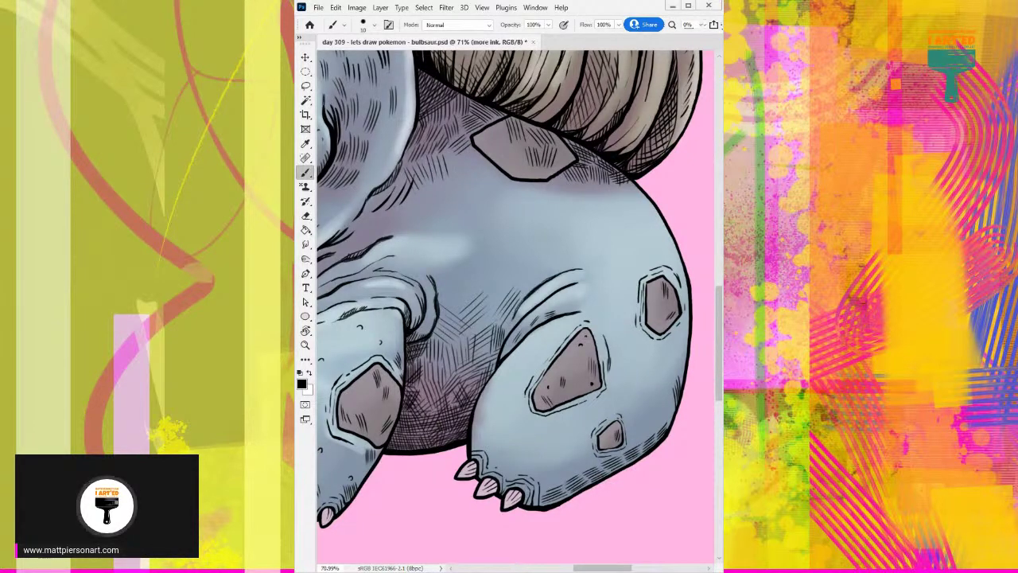
# Extend the row of thin hatch strokes across Bulbasaur's shoulder toward the polygonal patch under the bulb, using a smaller brush.
pyautogui.moveTo(535, 307); pyautogui.dragTo(604, 288)
pyautogui.moveTo(605, 288); pyautogui.dragTo(571, 309)
pyautogui.moveTo(498, 191)
pyautogui.mouseDown()
pyautogui.moveTo(486, 210)
pyautogui.moveTo(460, 201)
pyautogui.moveTo(467, 209)
pyautogui.mouseUp()
pyautogui.moveTo(427, 143); pyautogui.dragTo(520, 289)
pyautogui.moveTo(461, 202)
pyautogui.mouseDown()
pyautogui.moveTo(474, 237)
pyautogui.moveTo(437, 170)
pyautogui.mouseUp()
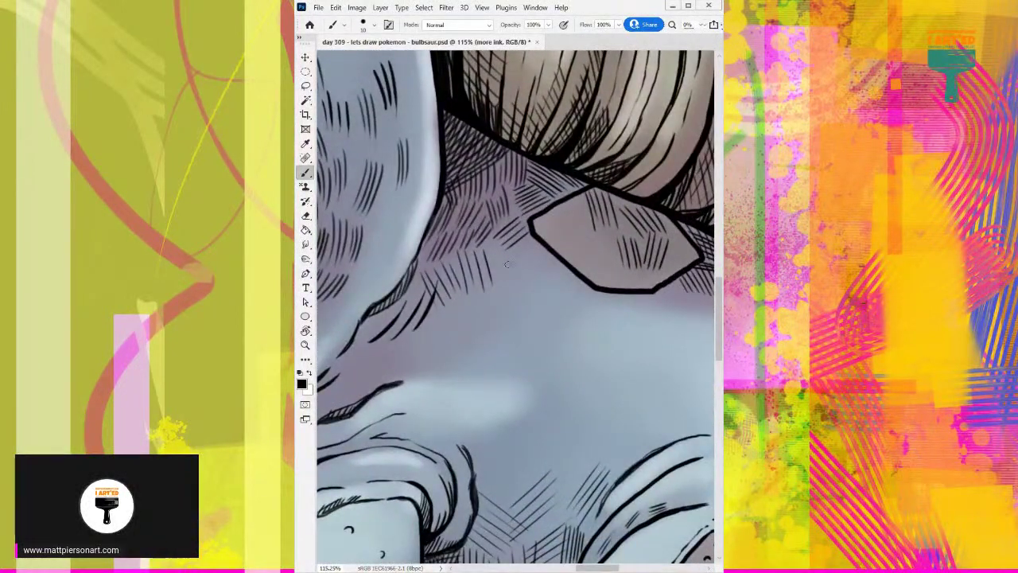
pyautogui.press('[')
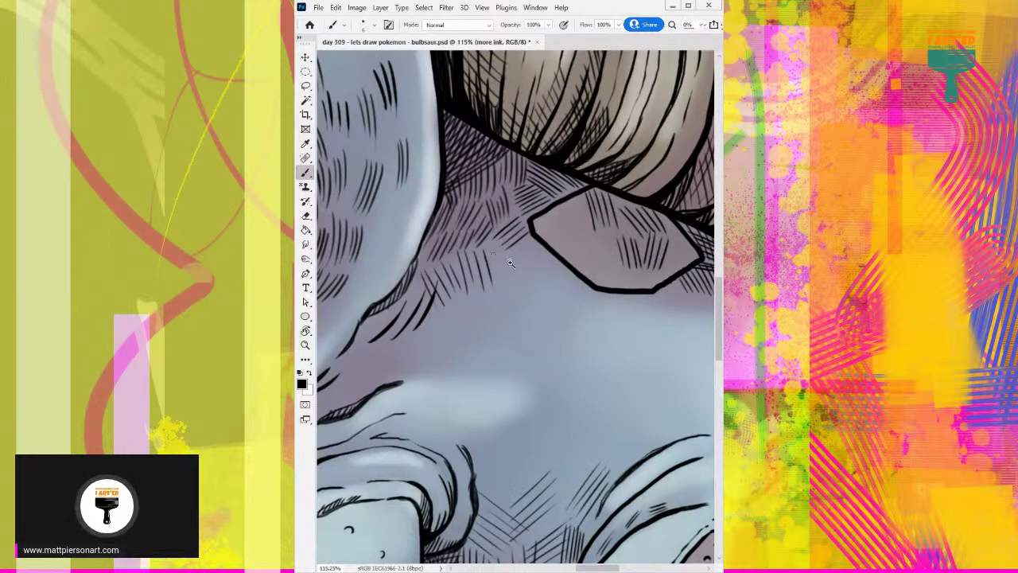
pyautogui.scroll(-3, 510, 263)
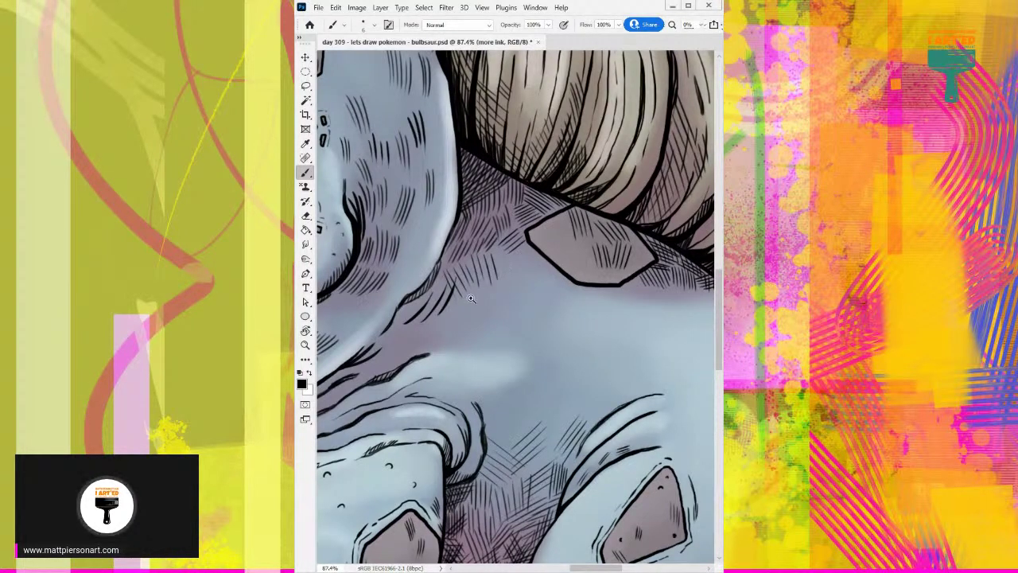
pyautogui.scroll(2, 502, 277)
pyautogui.moveTo(504, 239); pyautogui.dragTo(516, 274)
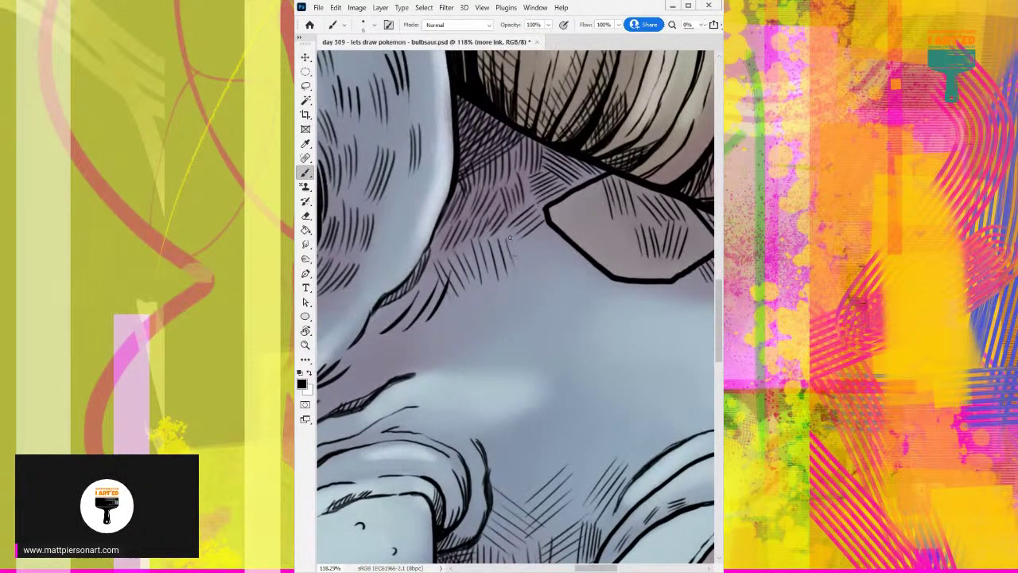
pyautogui.moveTo(510, 237); pyautogui.dragTo(525, 278)
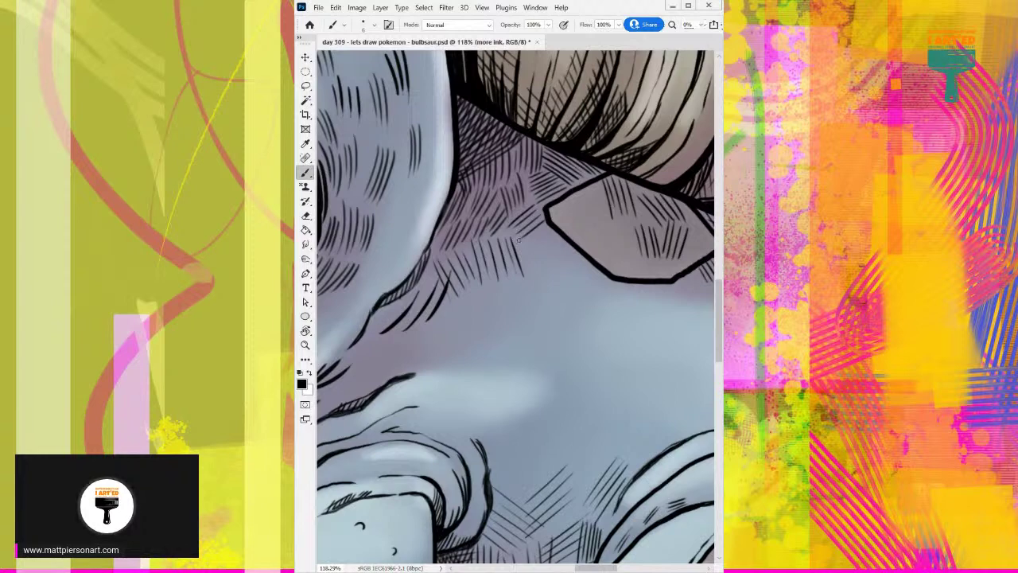
pyautogui.moveTo(528, 239); pyautogui.dragTo(539, 271)
pyautogui.moveTo(531, 235); pyautogui.dragTo(551, 259)
pyautogui.moveTo(489, 346)
pyautogui.mouseDown()
pyautogui.moveTo(541, 293)
pyautogui.moveTo(565, 243)
pyautogui.mouseUp()
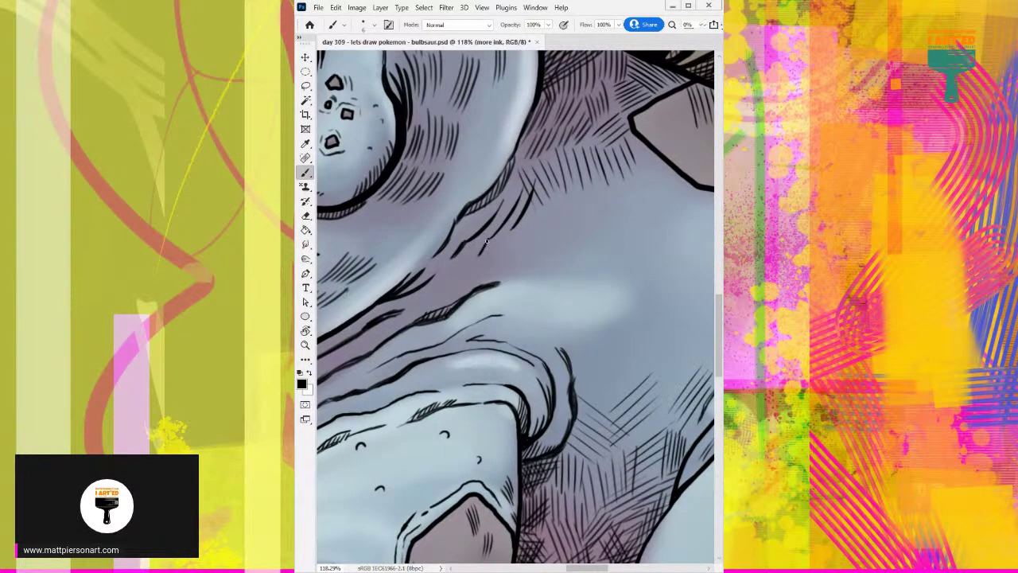
pyautogui.moveTo(482, 265)
pyautogui.mouseDown()
pyautogui.moveTo(531, 238)
pyautogui.moveTo(610, 227)
pyautogui.mouseUp()
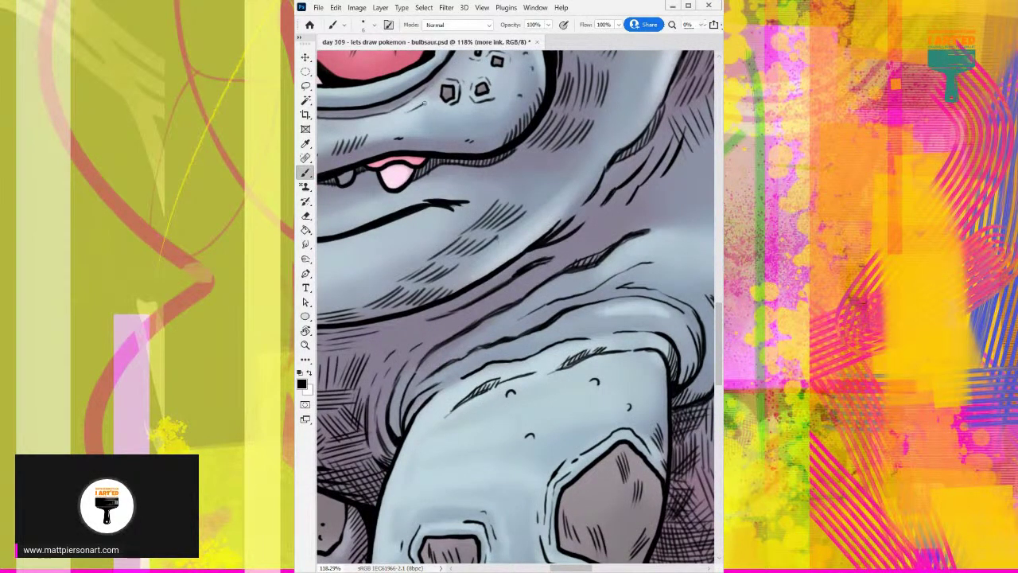
# Try to extend the crease lines above the near front leg across Bulbasaur's side with thin, wavy strokes.
pyautogui.moveTo(374, 134)
pyautogui.mouseDown()
pyautogui.moveTo(472, 127)
pyautogui.moveTo(509, 141)
pyautogui.moveTo(566, 213)
pyautogui.moveTo(798, 224)
pyautogui.moveTo(714, 210)
pyautogui.mouseUp()
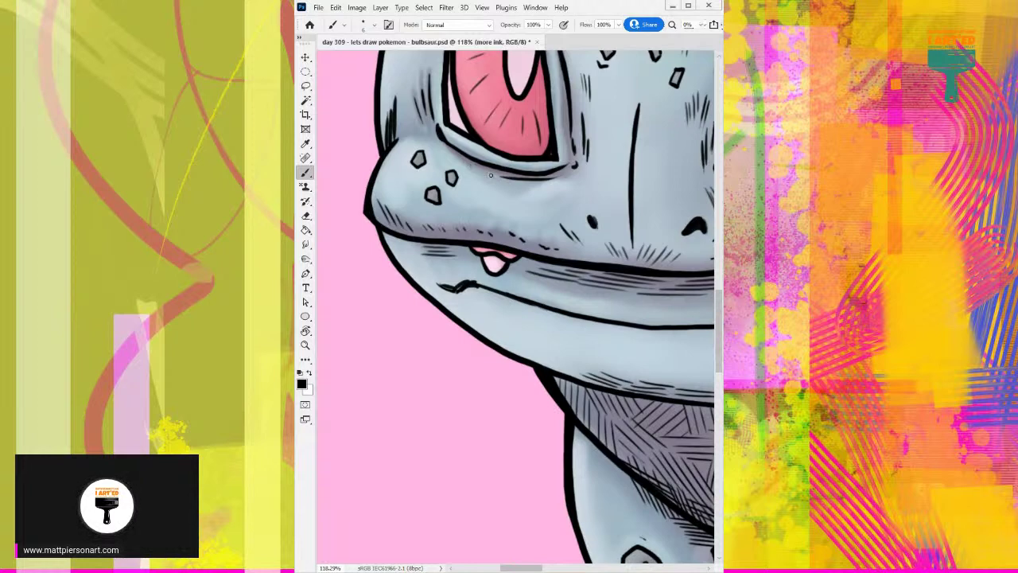
pyautogui.moveTo(557, 231); pyautogui.dragTo(447, 135)
pyautogui.moveTo(502, 211); pyautogui.dragTo(447, 149)
pyautogui.moveTo(533, 205)
pyautogui.mouseDown()
pyautogui.moveTo(380, 187)
pyautogui.moveTo(324, 193)
pyautogui.mouseUp()
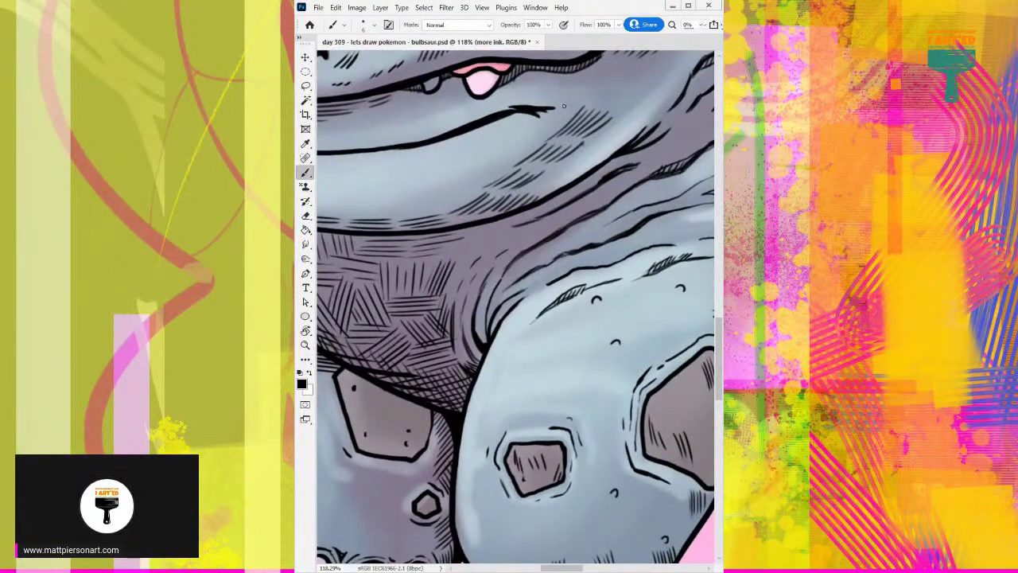
pyautogui.moveTo(607, 151); pyautogui.dragTo(493, 135)
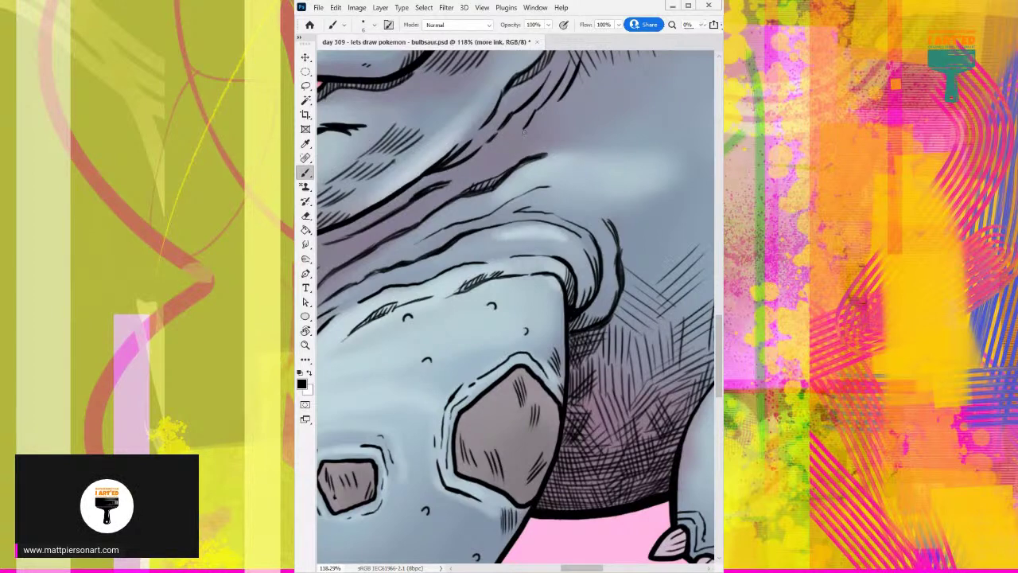
pyautogui.moveTo(540, 120)
pyautogui.mouseDown()
pyautogui.moveTo(529, 133)
pyautogui.moveTo(557, 143)
pyautogui.moveTo(473, 158)
pyautogui.moveTo(469, 173)
pyautogui.moveTo(565, 175)
pyautogui.mouseUp()
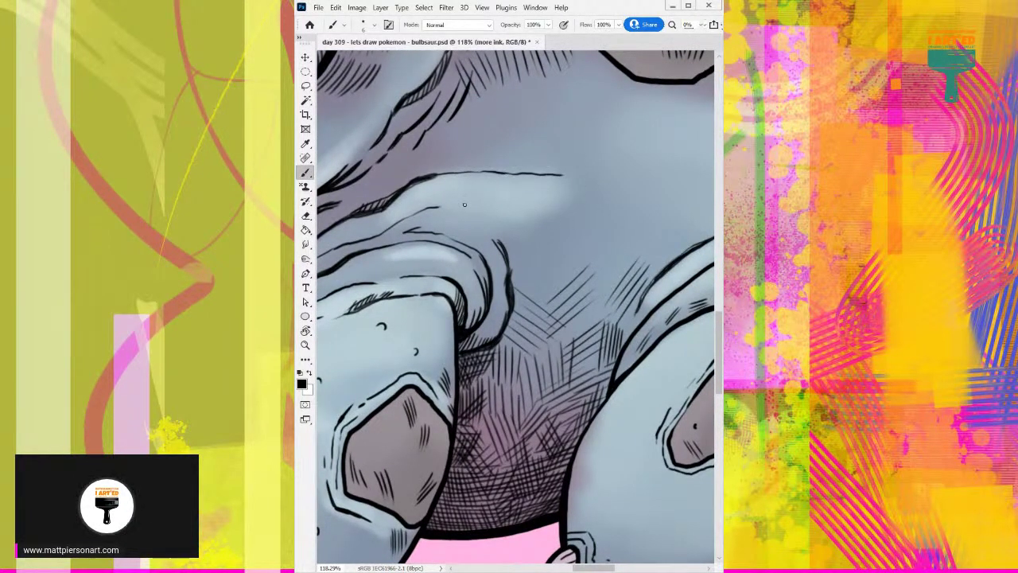
pyautogui.moveTo(438, 209)
pyautogui.mouseDown()
pyautogui.moveTo(512, 202)
pyautogui.moveTo(510, 221)
pyautogui.moveTo(532, 222)
pyautogui.moveTo(571, 207)
pyautogui.mouseUp()
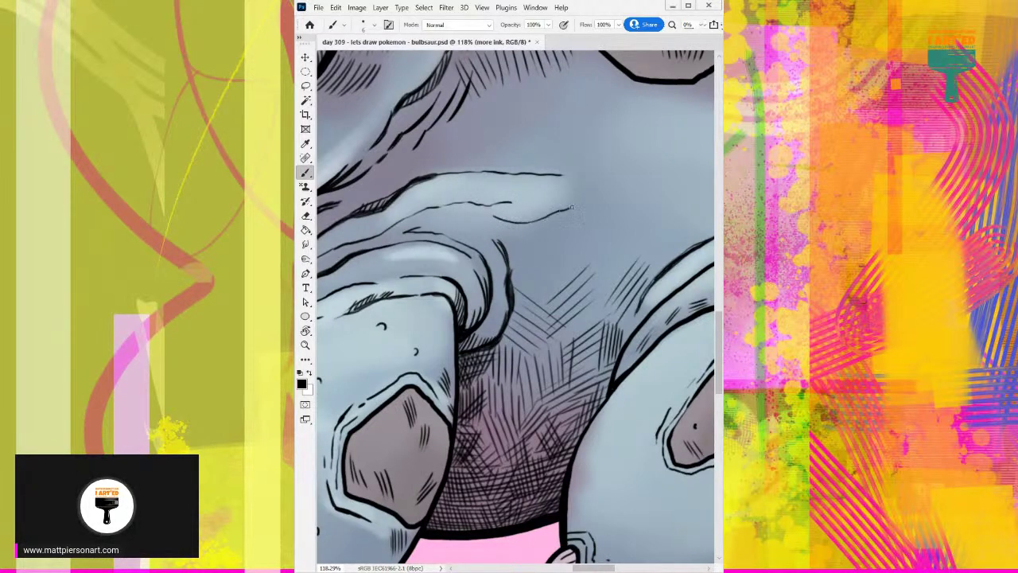
pyautogui.moveTo(496, 219)
pyautogui.mouseDown()
pyautogui.moveTo(530, 224)
pyautogui.moveTo(570, 207)
pyautogui.moveTo(503, 243)
pyautogui.moveTo(518, 244)
pyautogui.mouseUp()
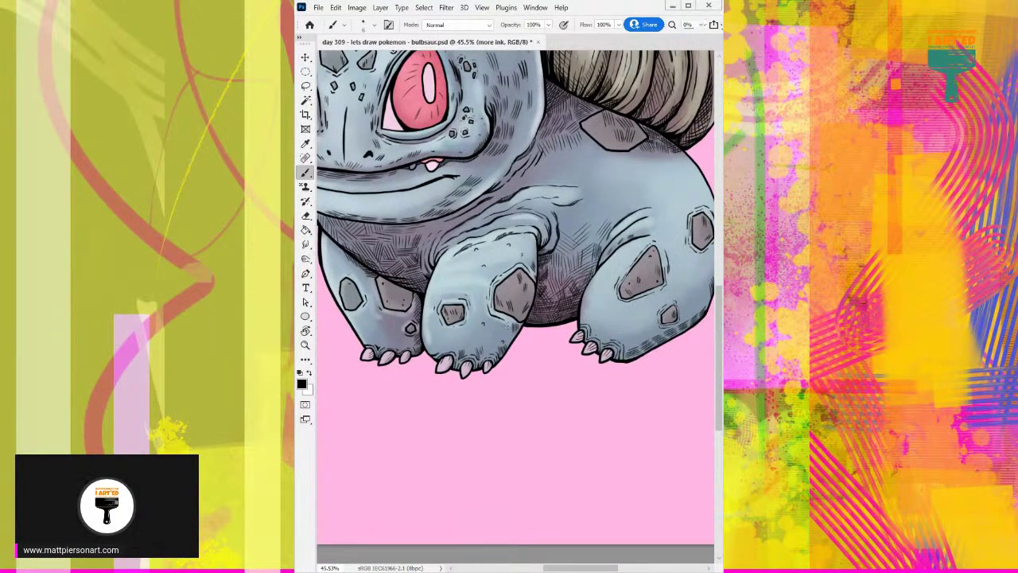
# Undo the crease strokes just drawn across Bulbasaur's side.
pyautogui.hotkey('ctrl', 'z')
pyautogui.hotkey('ctrl', 'z')
pyautogui.hotkey('ctrl', 'z')
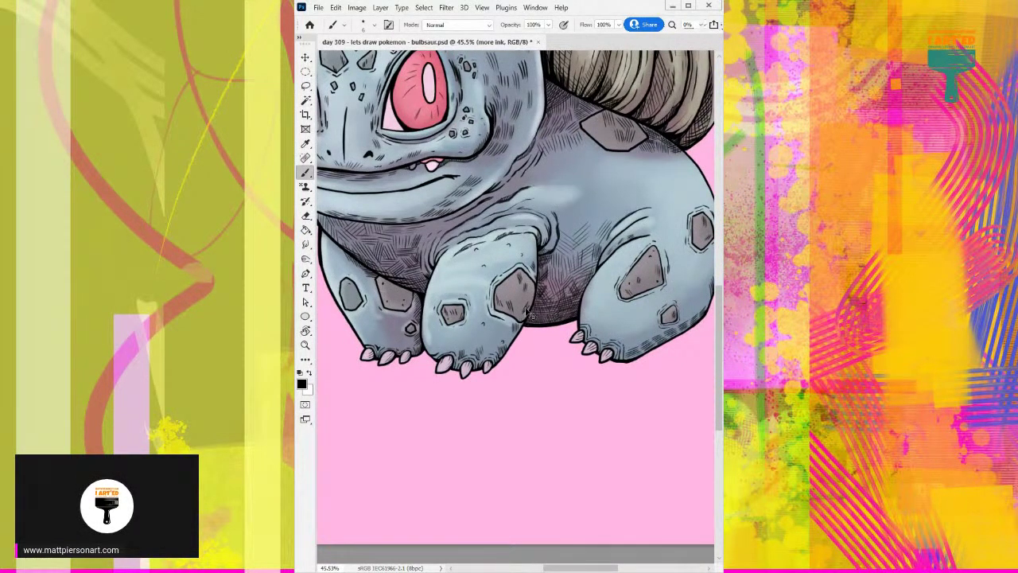
# Add a short extension to the crease above the near front leg and a dash outside the fold beside it.
pyautogui.moveTo(456, 296); pyautogui.dragTo(505, 296)
pyautogui.moveTo(595, 135)
pyautogui.mouseDown()
pyautogui.moveTo(503, 191)
pyautogui.moveTo(523, 205)
pyautogui.mouseUp()
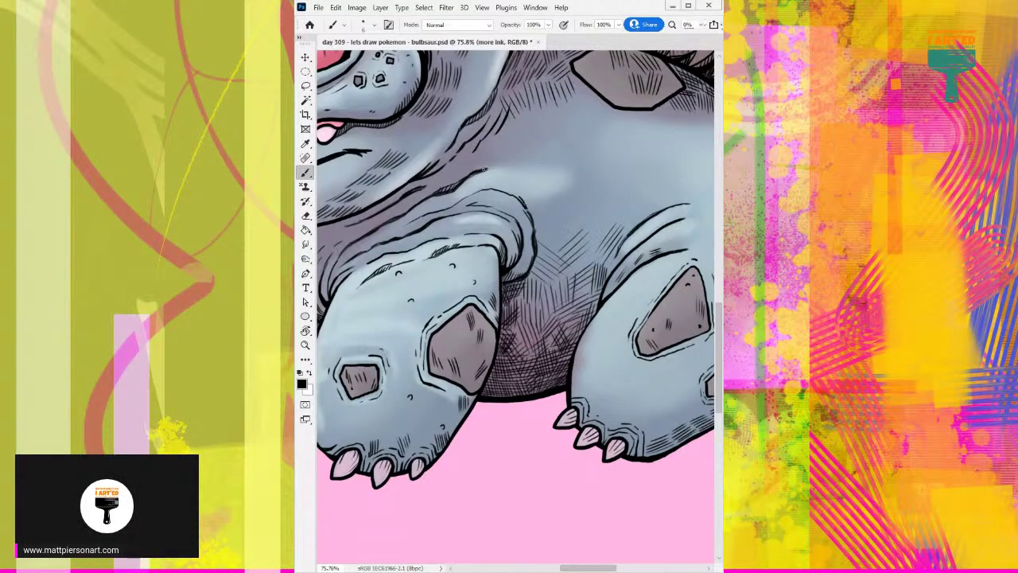
pyautogui.moveTo(484, 168); pyautogui.dragTo(525, 168)
pyautogui.moveTo(538, 220); pyautogui.dragTo(540, 241)
# Darken the belly shadow between the front and hind legs with more cross-hatching, working up along the hind leg's edge.
pyautogui.moveTo(533, 282); pyautogui.dragTo(510, 349)
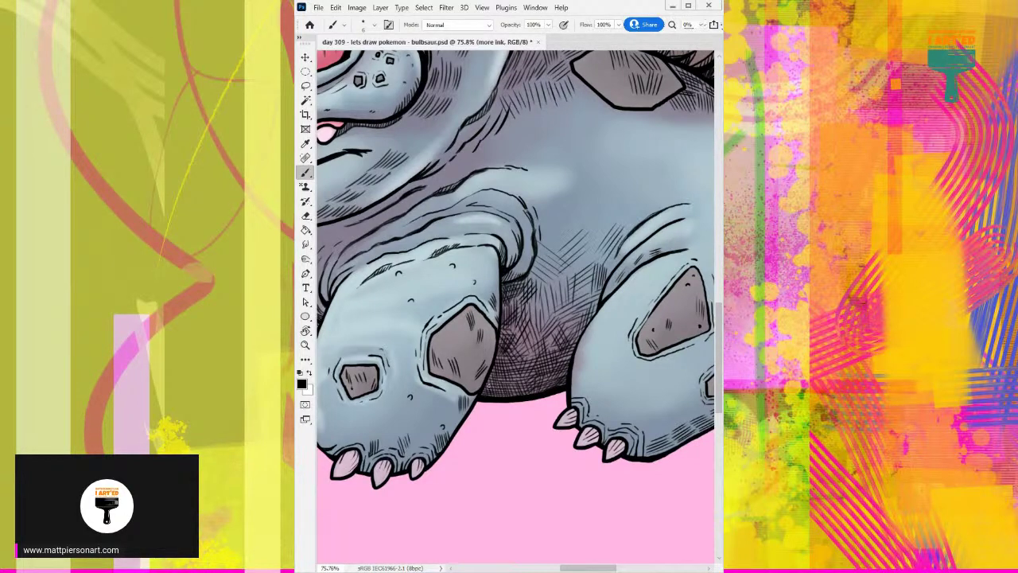
pyautogui.moveTo(488, 381); pyautogui.dragTo(490, 398)
pyautogui.moveTo(502, 355)
pyautogui.mouseDown()
pyautogui.moveTo(495, 392)
pyautogui.moveTo(513, 395)
pyautogui.mouseUp()
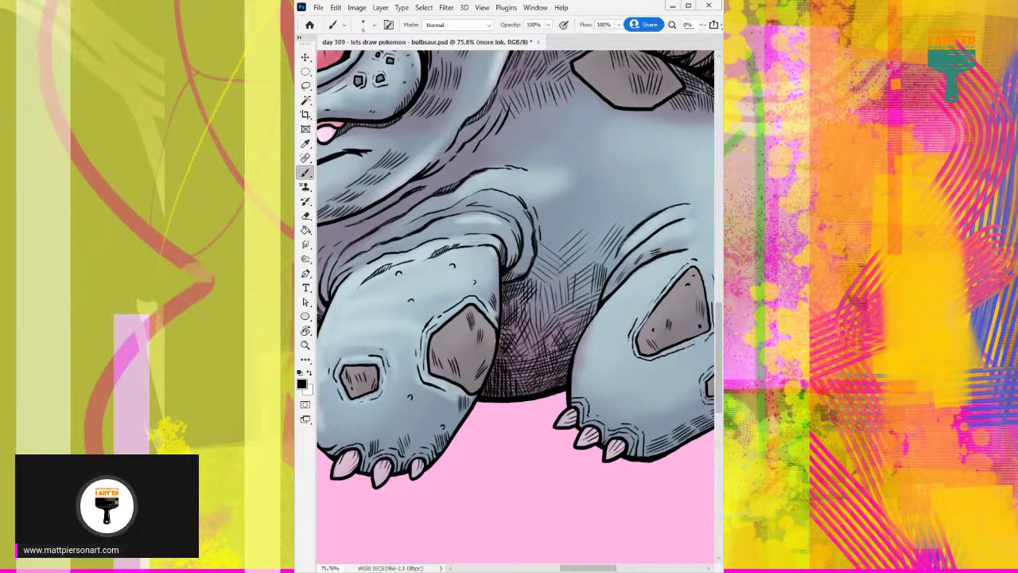
pyautogui.moveTo(550, 357)
pyautogui.mouseDown()
pyautogui.moveTo(543, 387)
pyautogui.moveTo(554, 384)
pyautogui.mouseUp()
pyautogui.moveTo(571, 335)
pyautogui.mouseDown()
pyautogui.moveTo(558, 382)
pyautogui.moveTo(567, 365)
pyautogui.mouseUp()
pyautogui.moveTo(586, 307); pyautogui.dragTo(579, 328)
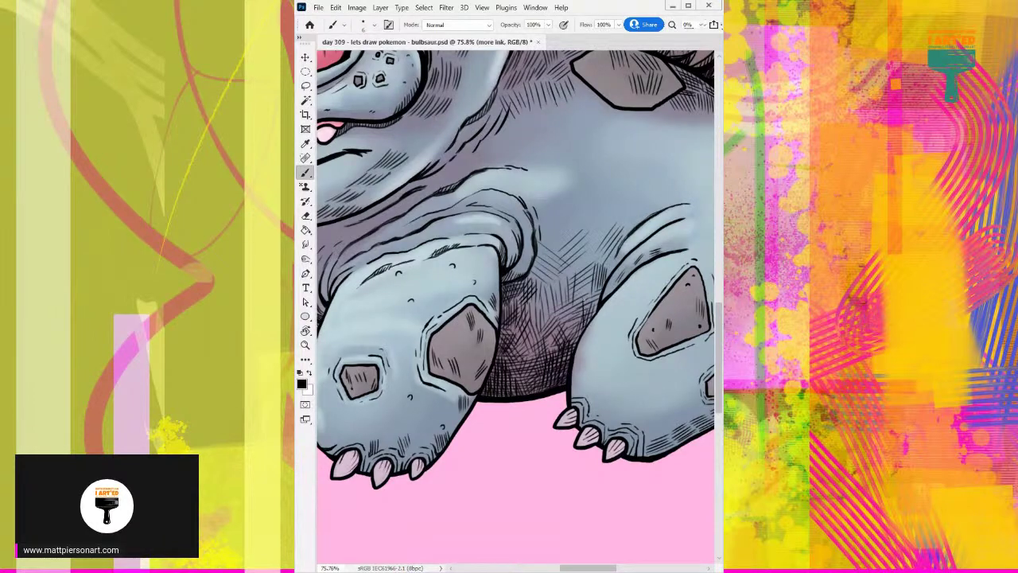
pyautogui.moveTo(588, 288); pyautogui.dragTo(583, 306)
pyautogui.moveTo(589, 306); pyautogui.dragTo(587, 327)
pyautogui.moveTo(590, 286)
pyautogui.mouseDown()
pyautogui.moveTo(586, 319)
pyautogui.moveTo(595, 292)
pyautogui.mouseUp()
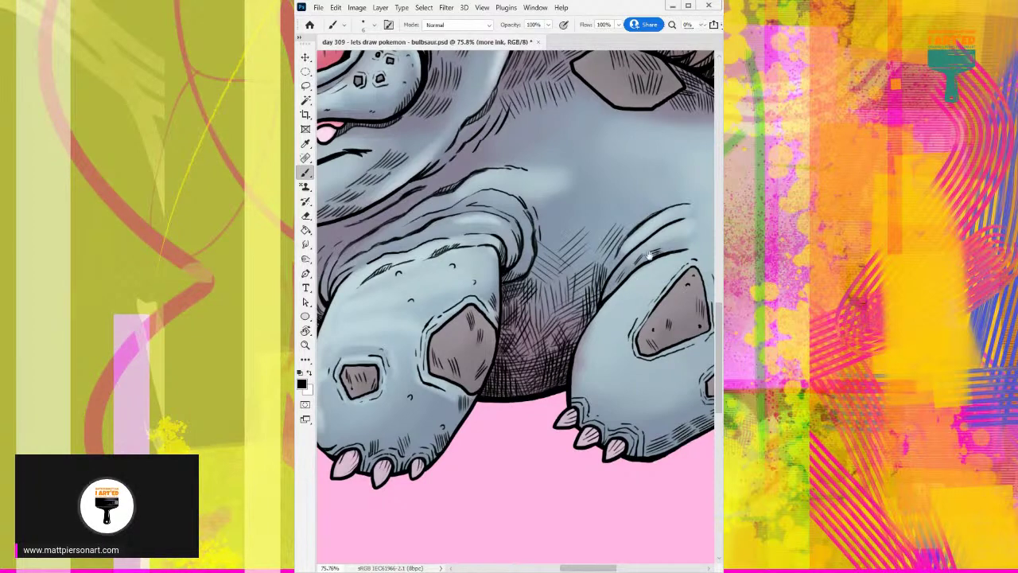
# Hatch short strokes along the rump's outer contour just below the bulb.
pyautogui.moveTo(712, 197); pyautogui.dragTo(581, 231)
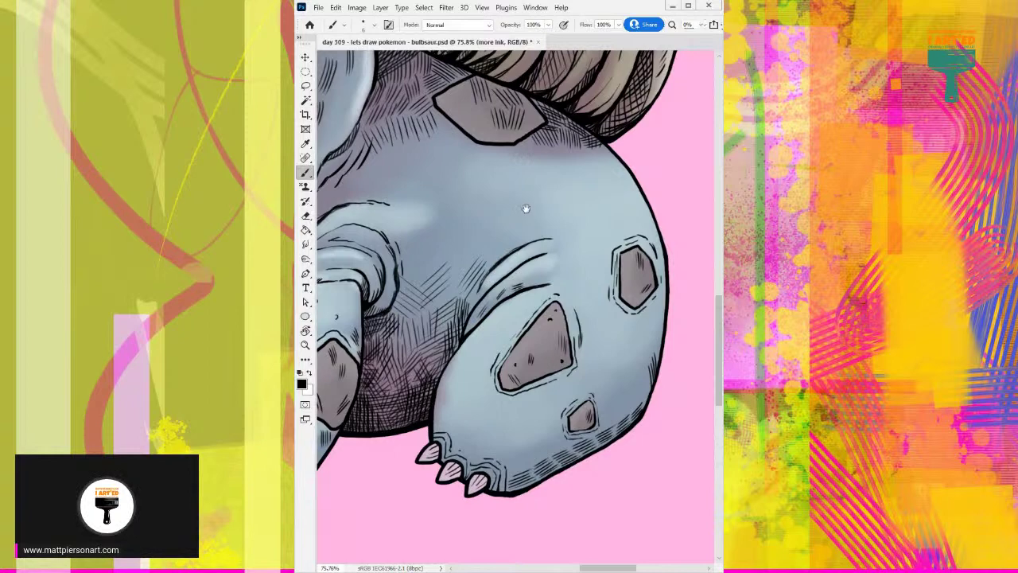
pyautogui.moveTo(525, 209); pyautogui.dragTo(500, 234)
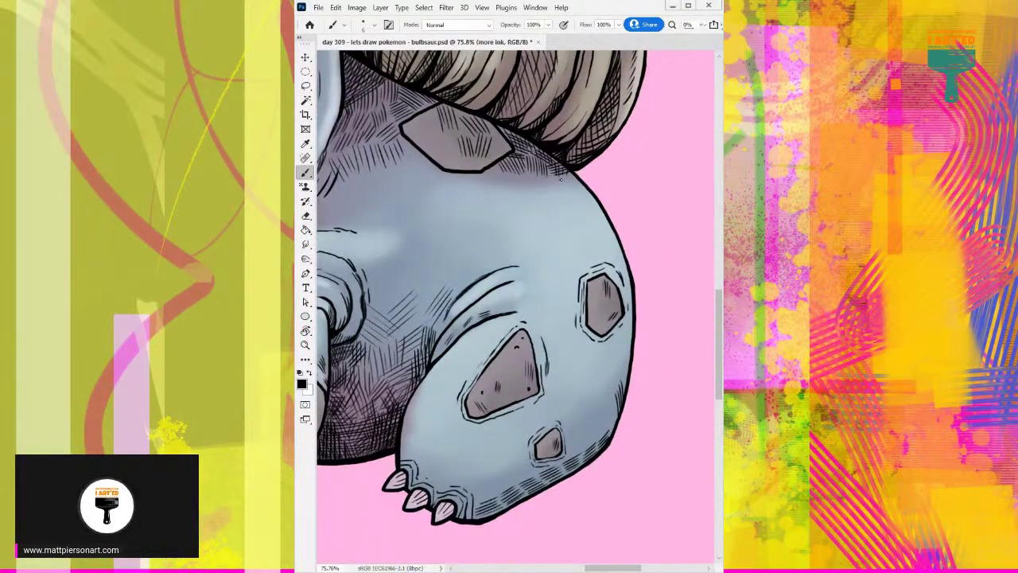
pyautogui.moveTo(561, 180)
pyautogui.mouseDown()
pyautogui.moveTo(571, 202)
pyautogui.moveTo(585, 209)
pyautogui.moveTo(586, 196)
pyautogui.moveTo(591, 216)
pyautogui.mouseUp()
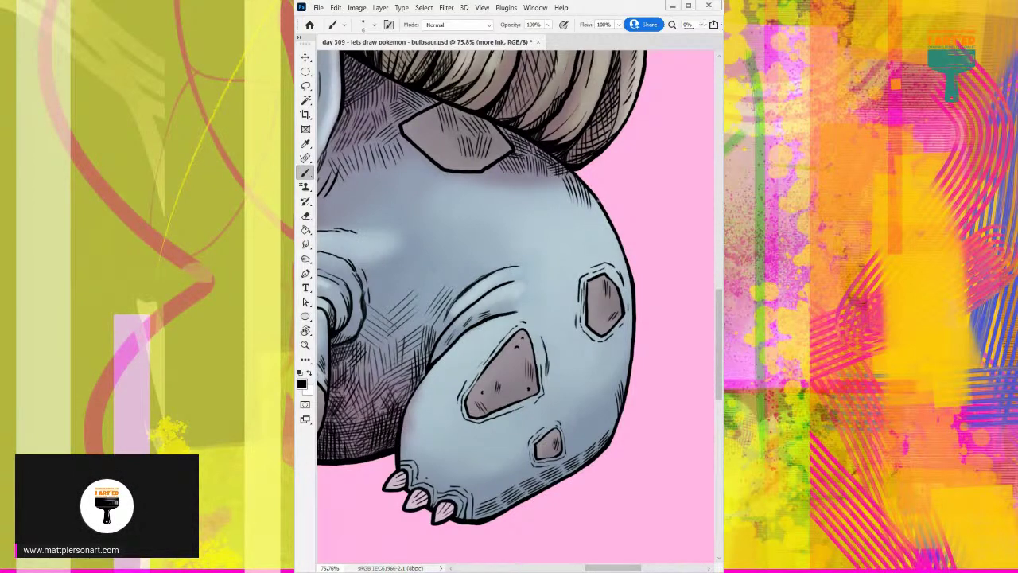
pyautogui.moveTo(590, 191); pyautogui.dragTo(601, 216)
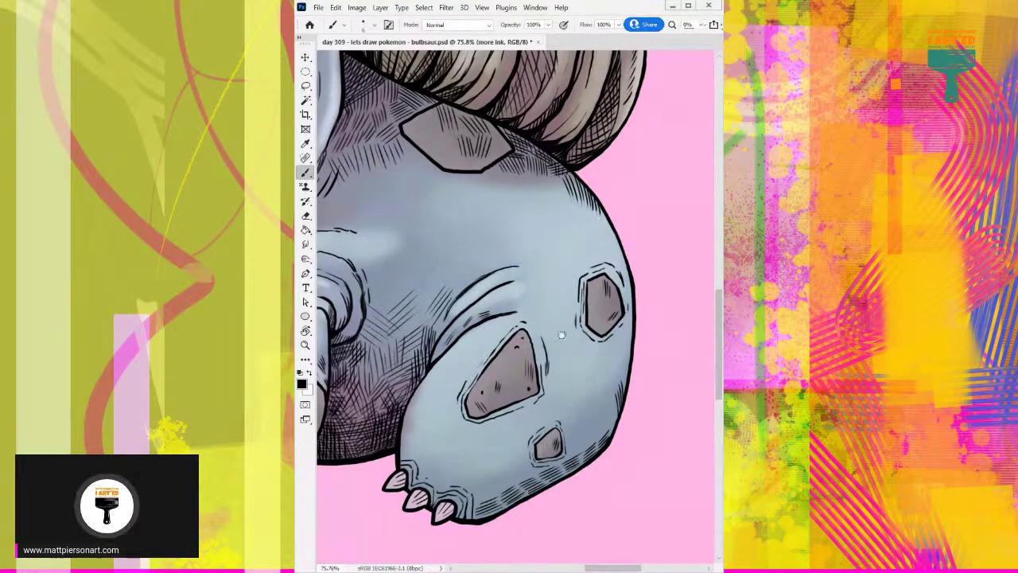
# Extend the hatching along the hind leg's rear contour and draw a small curved mark above its toes.
pyautogui.moveTo(526, 413); pyautogui.dragTo(546, 395)
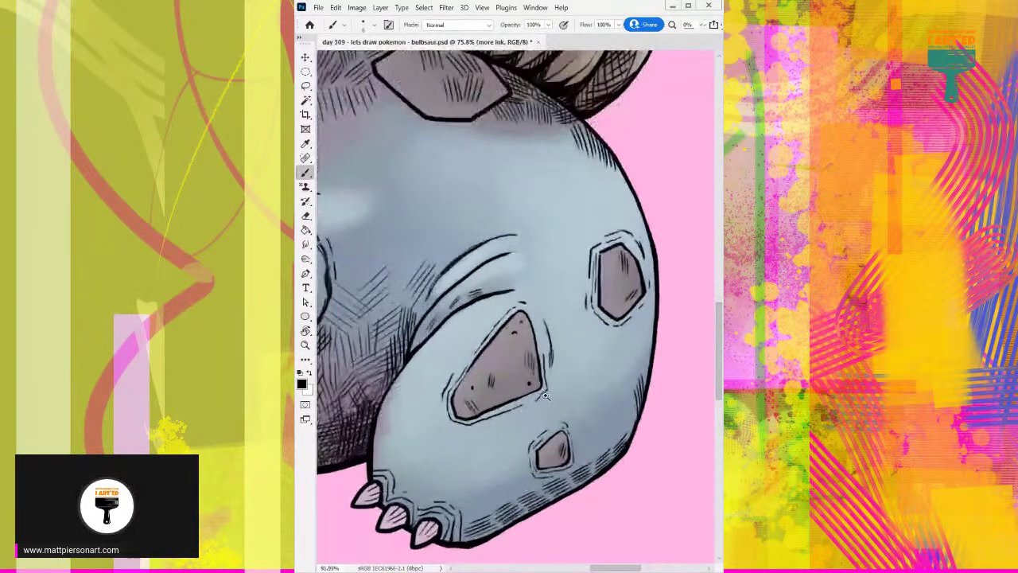
pyautogui.scroll(2, 546, 395)
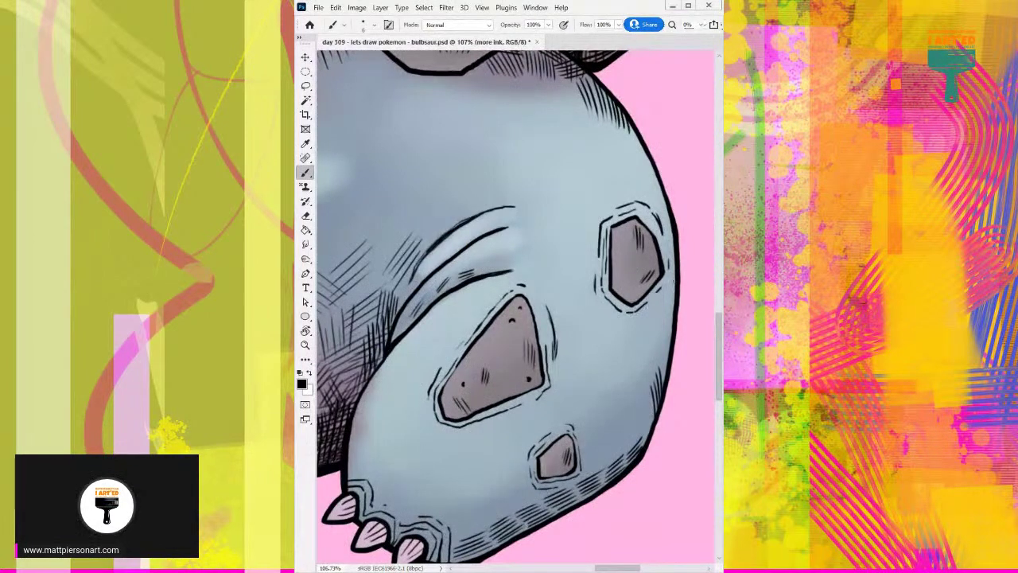
pyautogui.moveTo(674, 289)
pyautogui.mouseDown()
pyautogui.moveTo(663, 352)
pyautogui.moveTo(679, 368)
pyautogui.moveTo(671, 348)
pyautogui.moveTo(653, 408)
pyautogui.moveTo(590, 444)
pyautogui.moveTo(639, 357)
pyautogui.mouseUp()
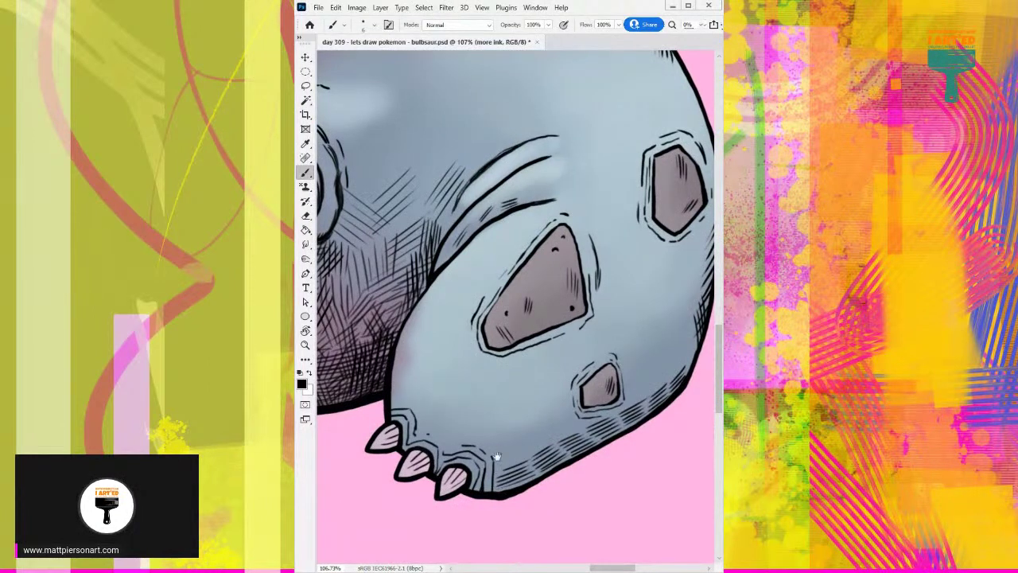
pyautogui.moveTo(498, 456); pyautogui.dragTo(501, 400)
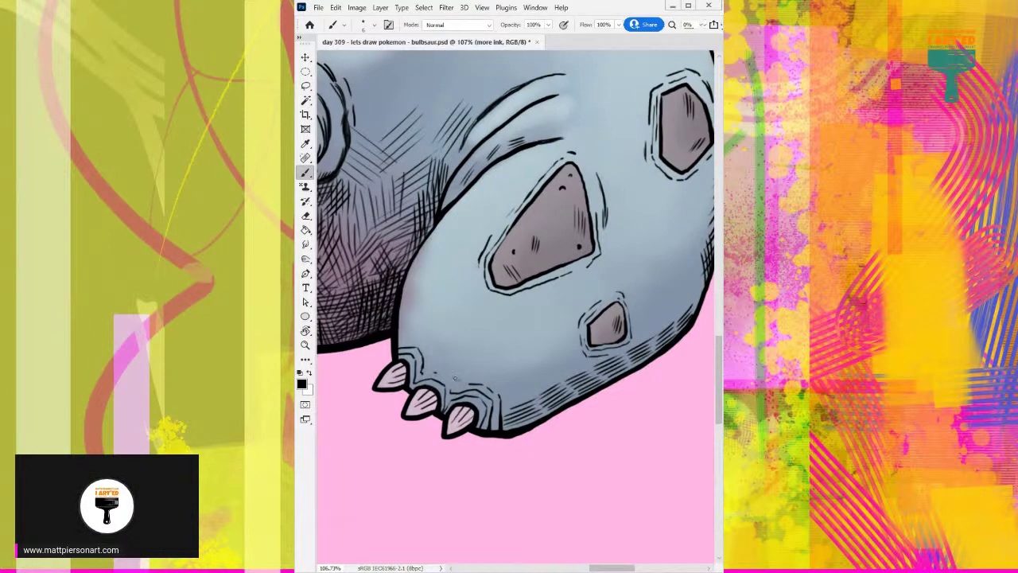
pyautogui.moveTo(453, 377); pyautogui.dragTo(469, 382)
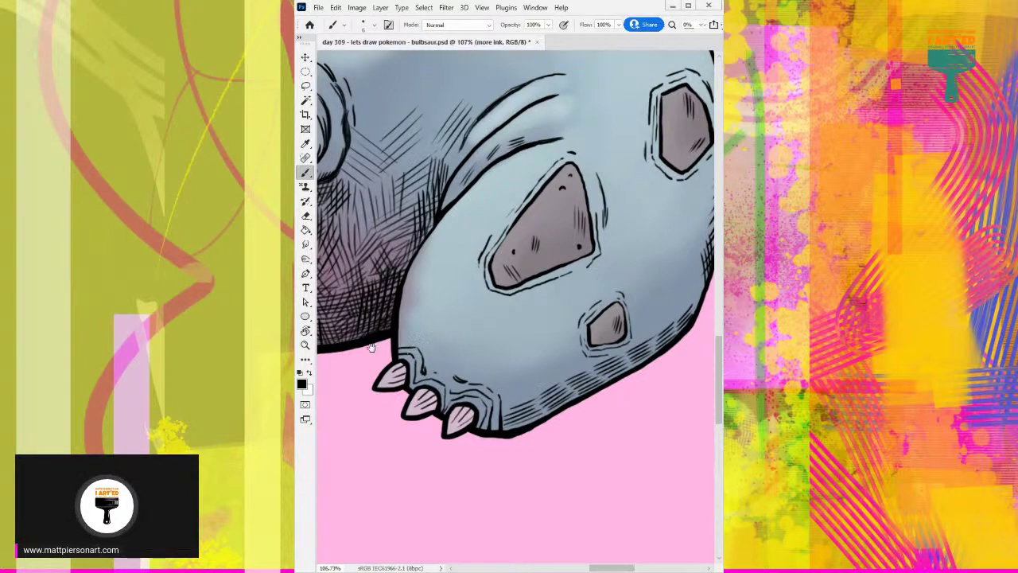
# Deepen the hatching on the leftmost front leg's inner shadow and fill its large brown patch with diagonal hatch lines.
pyautogui.moveTo(366, 350); pyautogui.dragTo(521, 339)
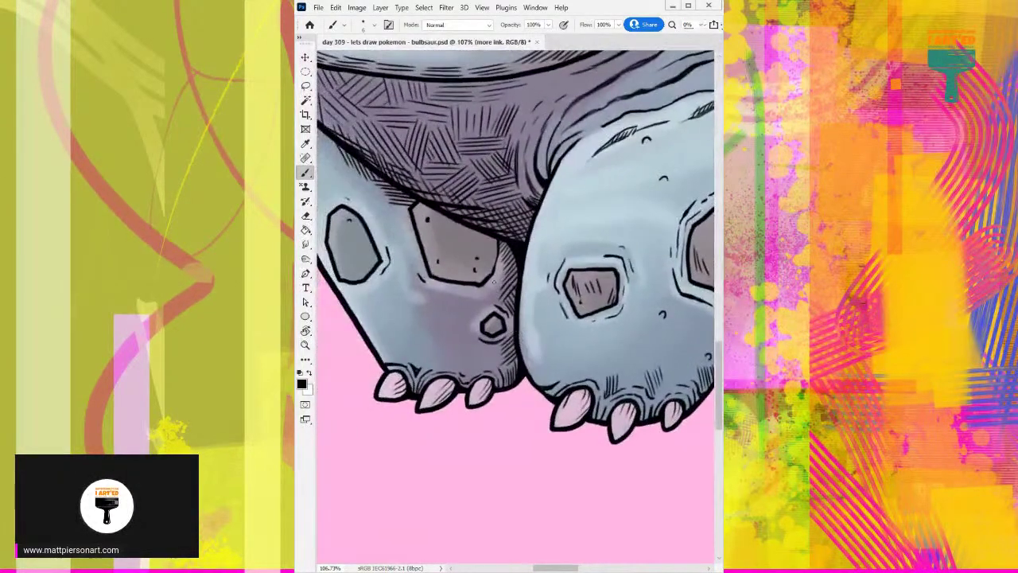
pyautogui.moveTo(498, 276)
pyautogui.mouseDown()
pyautogui.moveTo(497, 251)
pyautogui.moveTo(511, 299)
pyautogui.moveTo(503, 252)
pyautogui.moveTo(510, 279)
pyautogui.mouseUp()
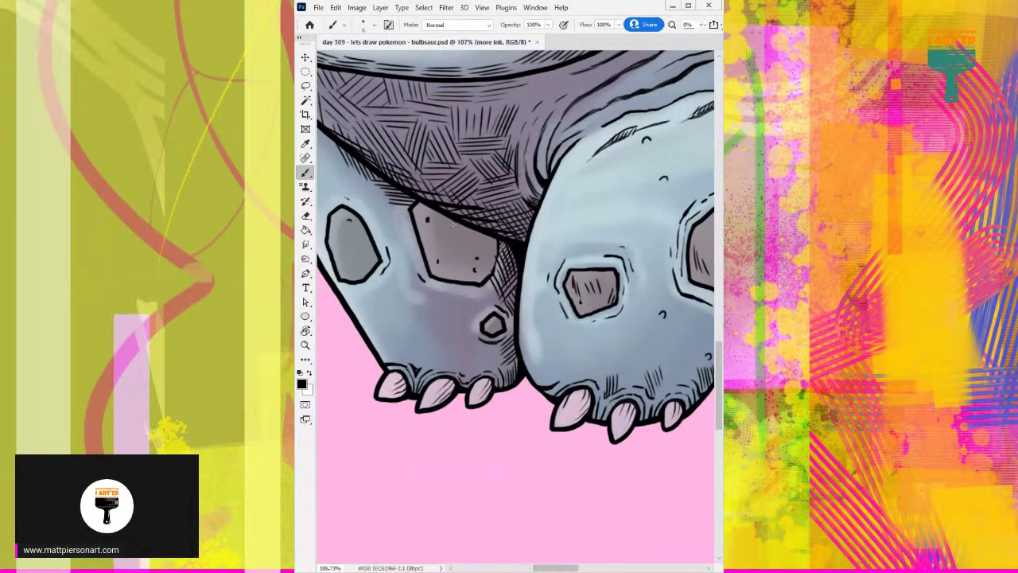
pyautogui.moveTo(421, 200); pyautogui.dragTo(455, 260)
pyautogui.moveTo(448, 215)
pyautogui.mouseDown()
pyautogui.moveTo(467, 274)
pyautogui.moveTo(456, 226)
pyautogui.moveTo(481, 276)
pyautogui.mouseUp()
pyautogui.moveTo(475, 230)
pyautogui.mouseDown()
pyautogui.moveTo(485, 271)
pyautogui.moveTo(490, 239)
pyautogui.moveTo(493, 257)
pyautogui.mouseUp()
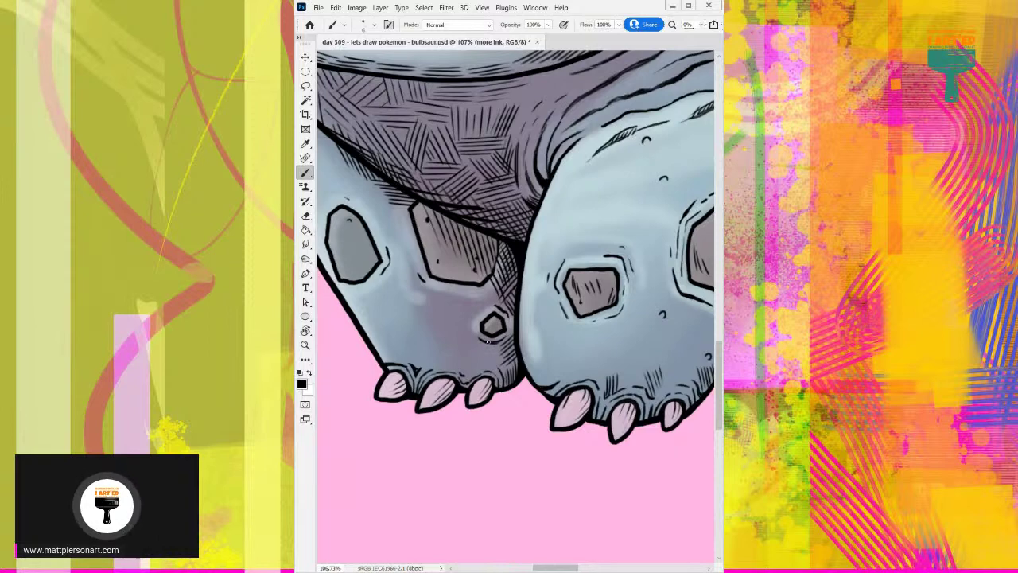
# Hatch the shaded area beneath the small hexagonal spot on the leftmost front leg, undoing unwanted strokes.
pyautogui.moveTo(488, 340)
pyautogui.mouseDown()
pyautogui.moveTo(477, 374)
pyautogui.moveTo(490, 363)
pyautogui.moveTo(492, 376)
pyautogui.mouseUp()
pyautogui.hotkey('ctrl', 'z')
pyautogui.hotkey('ctrl', 'z')
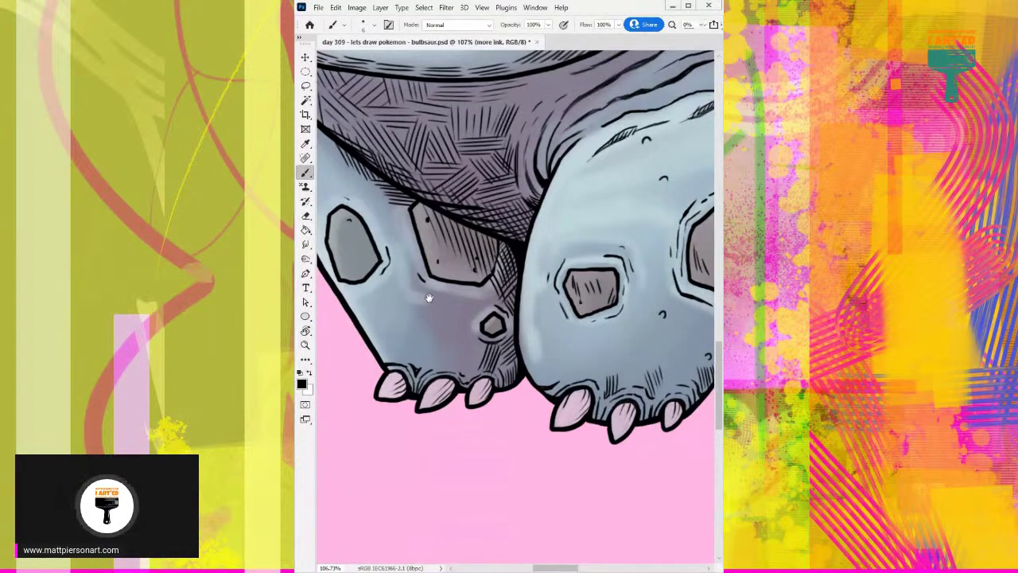
# Try hatching the upper part of the leftmost front leg just beneath the chest shadow, and undo those strokes.
pyautogui.moveTo(427, 295); pyautogui.dragTo(535, 390)
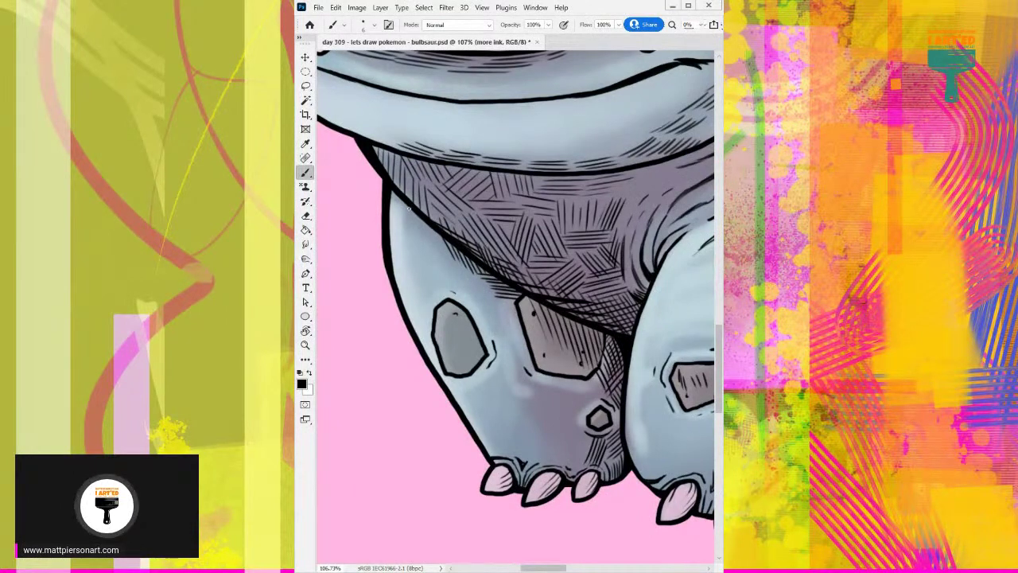
pyautogui.moveTo(410, 208); pyautogui.dragTo(435, 246)
pyautogui.hotkey('ctrl', 'z')
pyautogui.hotkey('ctrl', 'z')
pyautogui.hotkey('ctrl', 'z')
pyautogui.hotkey('ctrl', 'z')
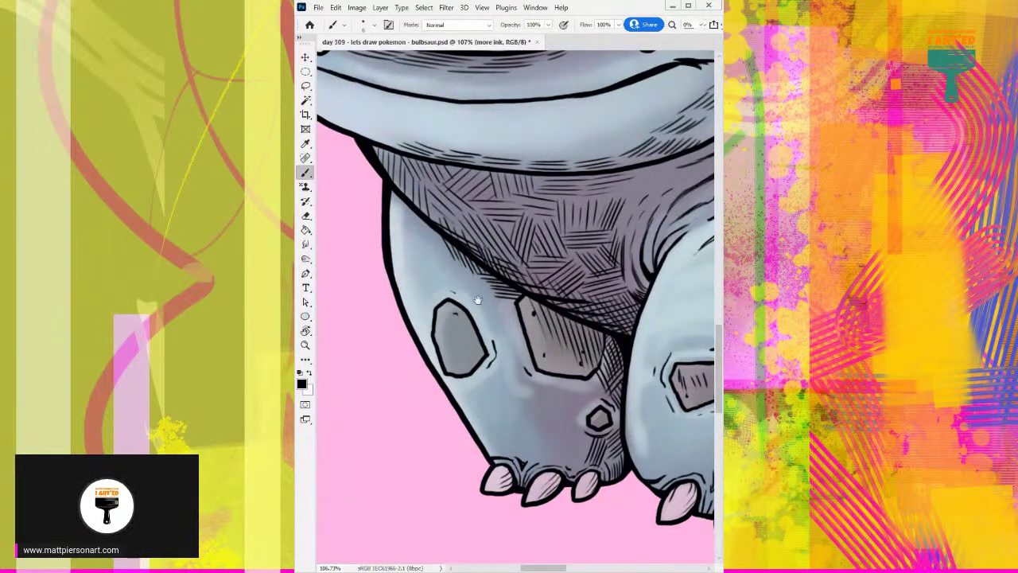
# Add a short contour stroke beside the grey patch on the leftmost front leg.
pyautogui.moveTo(491, 364); pyautogui.dragTo(444, 268)
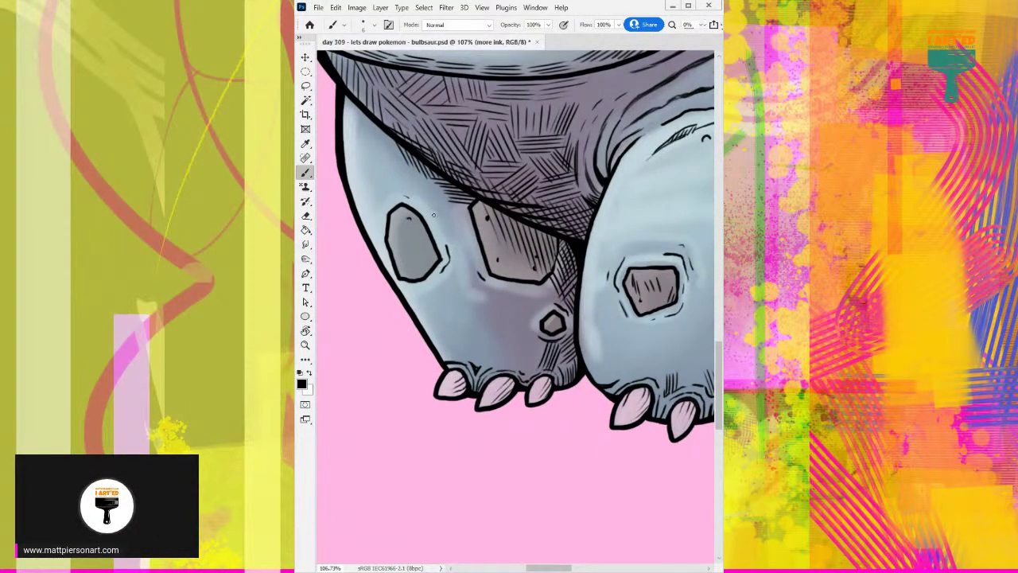
pyautogui.moveTo(433, 214); pyautogui.dragTo(445, 239)
# Look over the inked body and the whole Bulbasaur drawing to check the added hatching.
pyautogui.moveTo(450, 121); pyautogui.dragTo(463, 181)
pyautogui.moveTo(572, 183); pyautogui.dragTo(555, 346)
pyautogui.moveTo(574, 184); pyautogui.dragTo(497, 191)
pyautogui.moveTo(586, 227); pyautogui.dragTo(423, 243)
pyautogui.scroll(-1, 424, 244)
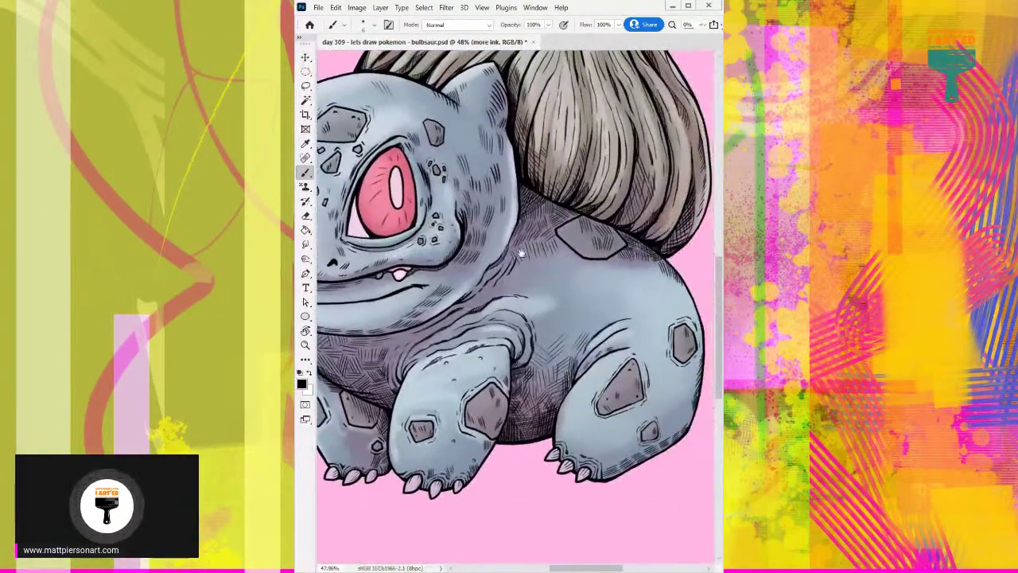
pyautogui.scroll(-2, 553, 232)
pyautogui.scroll(-3, 521, 247)
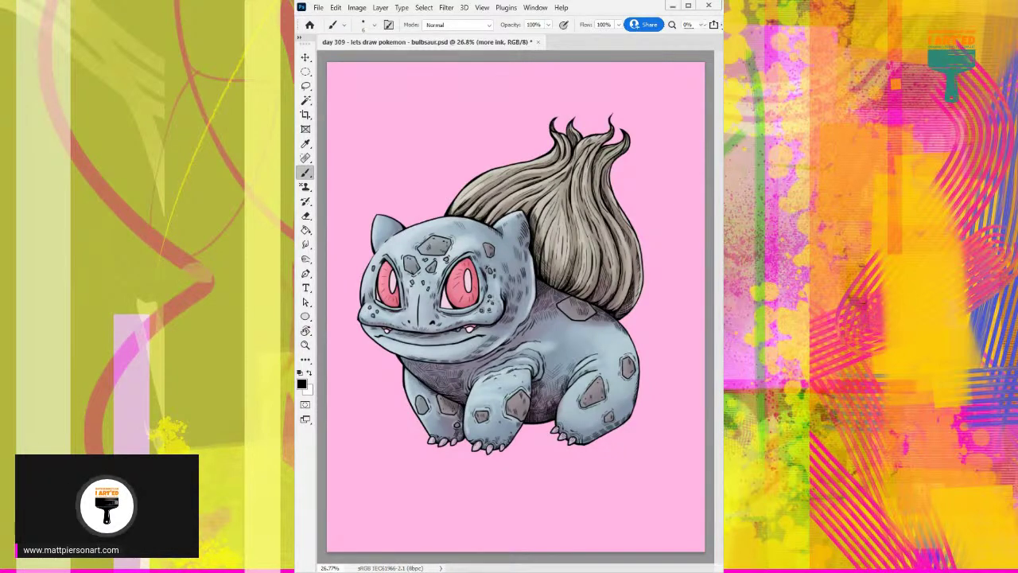
# Step through the neighbouring layers and make the "flat colors" layer active.
pyautogui.hotkey('alt', '[')
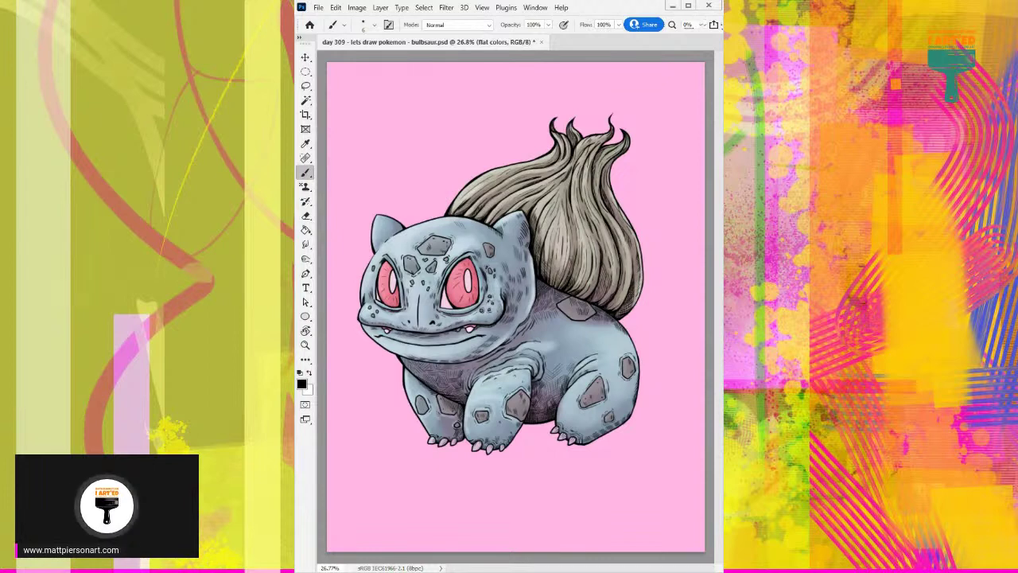
pyautogui.hotkey('alt', ']')
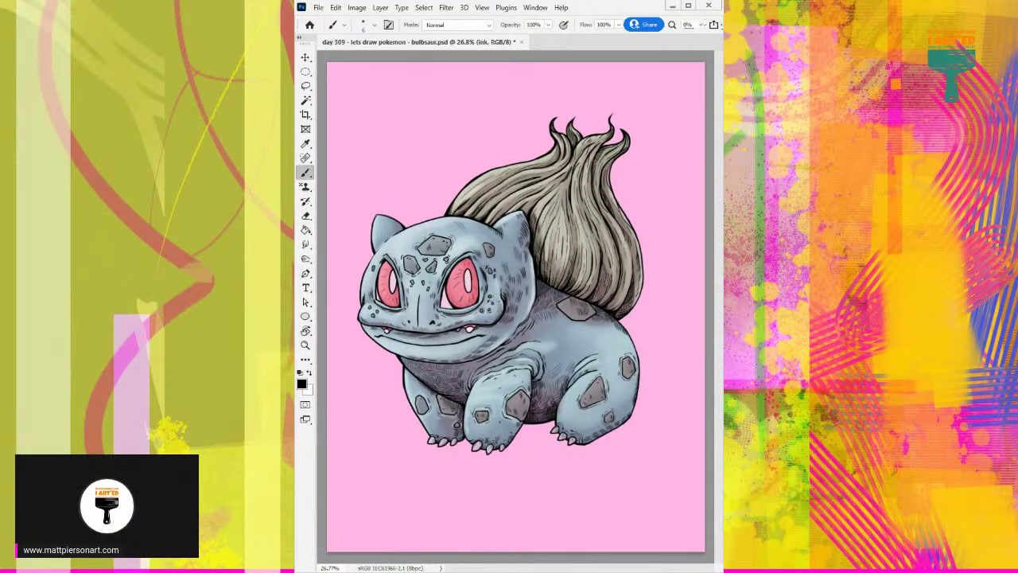
pyautogui.hotkey('alt', ']')
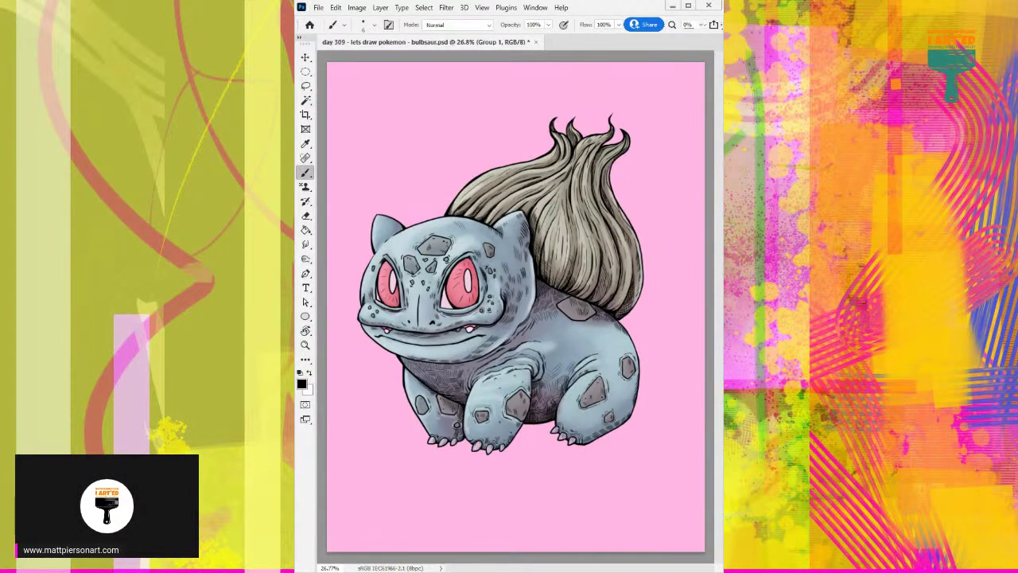
pyautogui.hotkey('alt', '[')
pyautogui.hotkey('alt', '[')
pyautogui.hotkey('alt', ']')
pyautogui.hotkey('alt', ']')
pyautogui.hotkey('alt', '[')
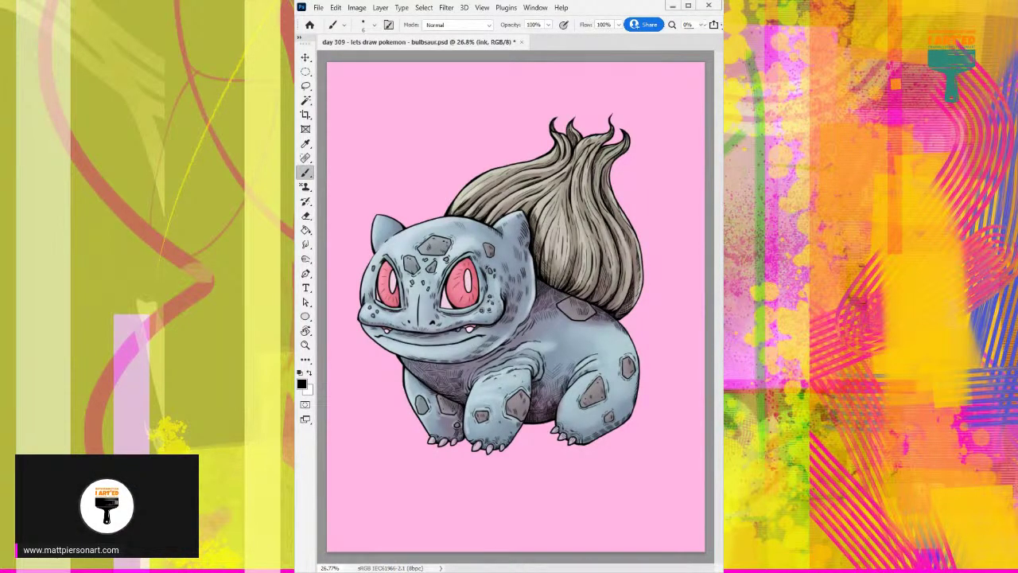
pyautogui.hotkey('alt', '[')
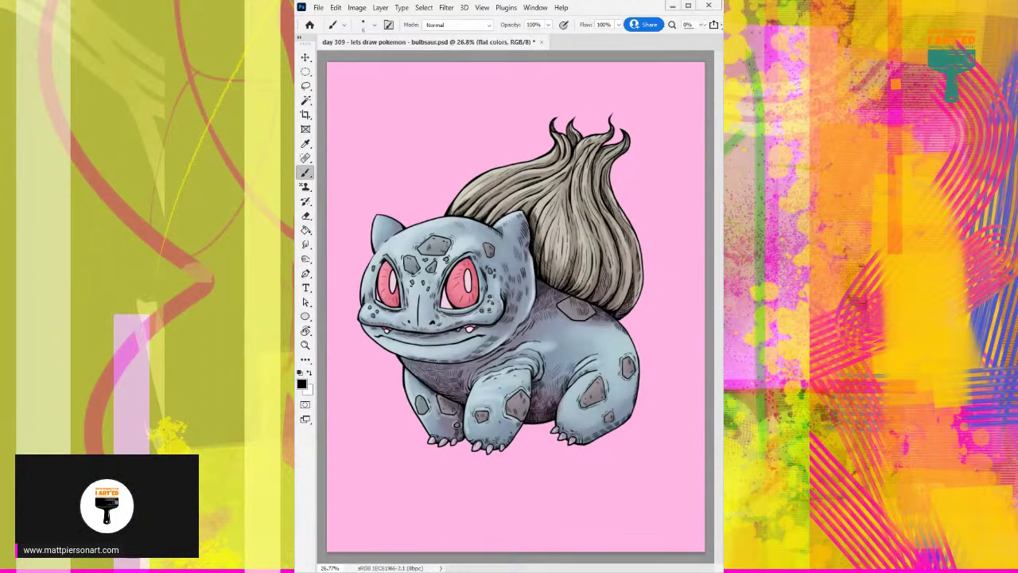
# Step up through the layers to "details", switch to a large textured brush at 22% flow, and add a new layer.
pyautogui.hotkey('alt', '[')
pyautogui.hotkey('alt', ']')
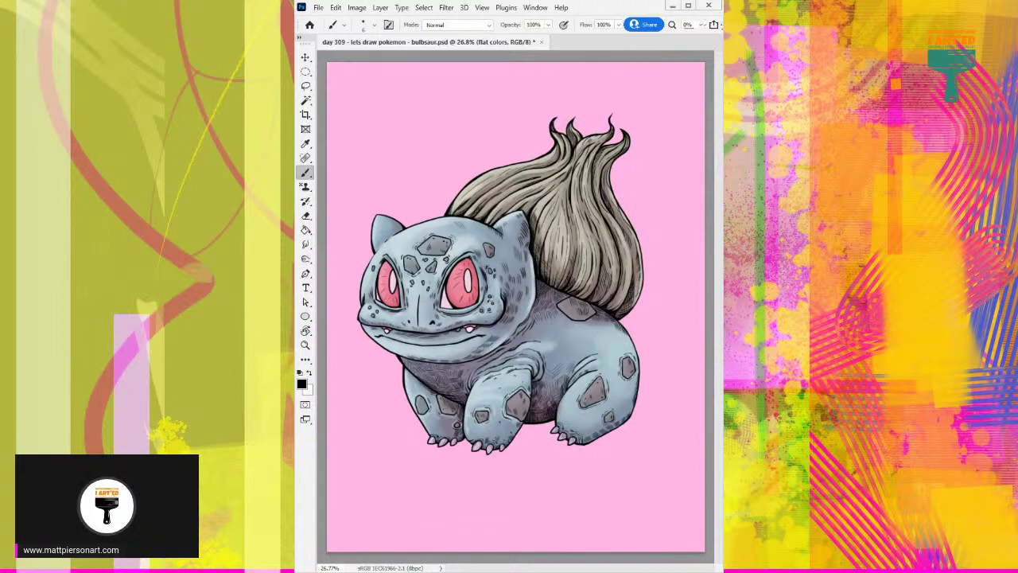
pyautogui.hotkey('alt', ']')
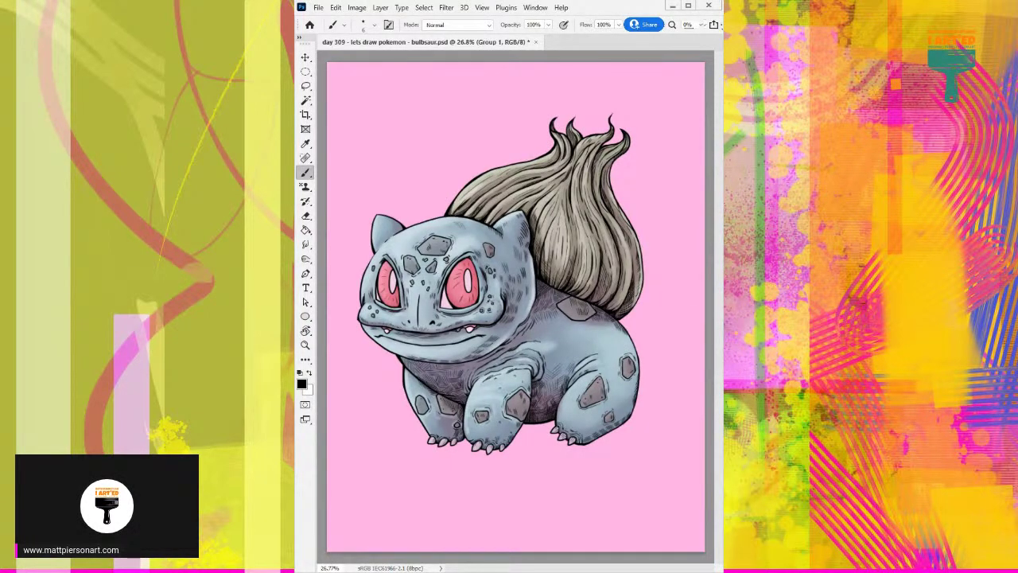
pyautogui.hotkey('alt', ']')
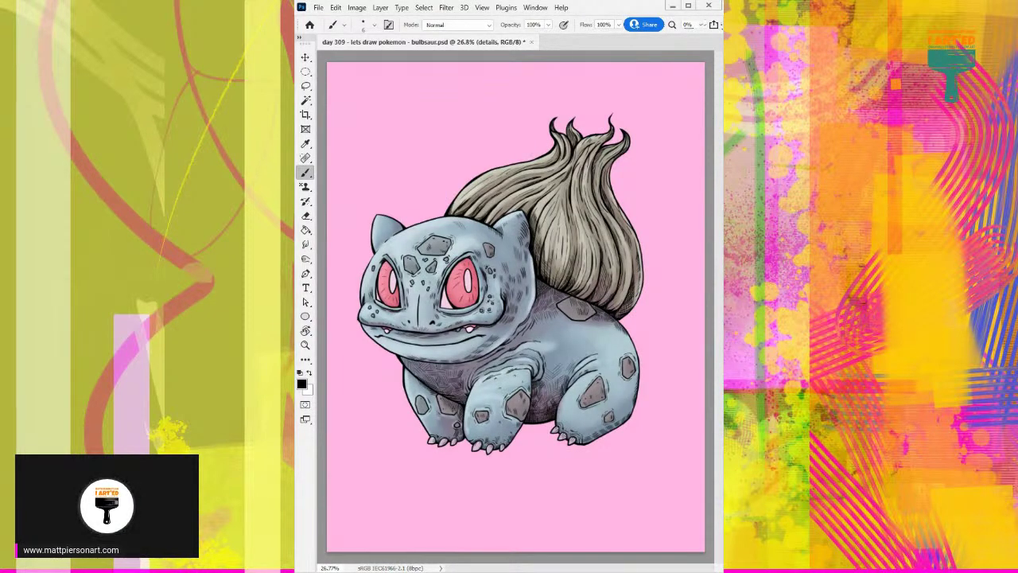
pyautogui.press('.')
pyautogui.hotkey('alt', '[')
pyautogui.hotkey('ctrl', 'shift', 'alt', 'n')
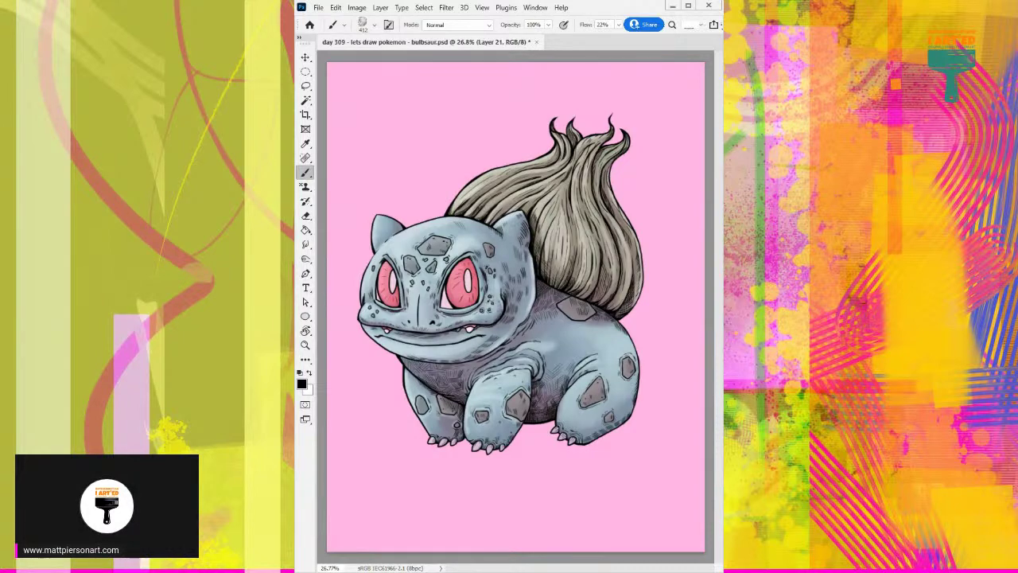
# Try broad black strokes across the Bulbasaur and the pink background on the new layer, and remove them.
pyautogui.moveTo(676, 171)
pyautogui.mouseDown()
pyautogui.moveTo(568, 274)
pyautogui.moveTo(561, 301)
pyautogui.moveTo(513, 342)
pyautogui.mouseUp()
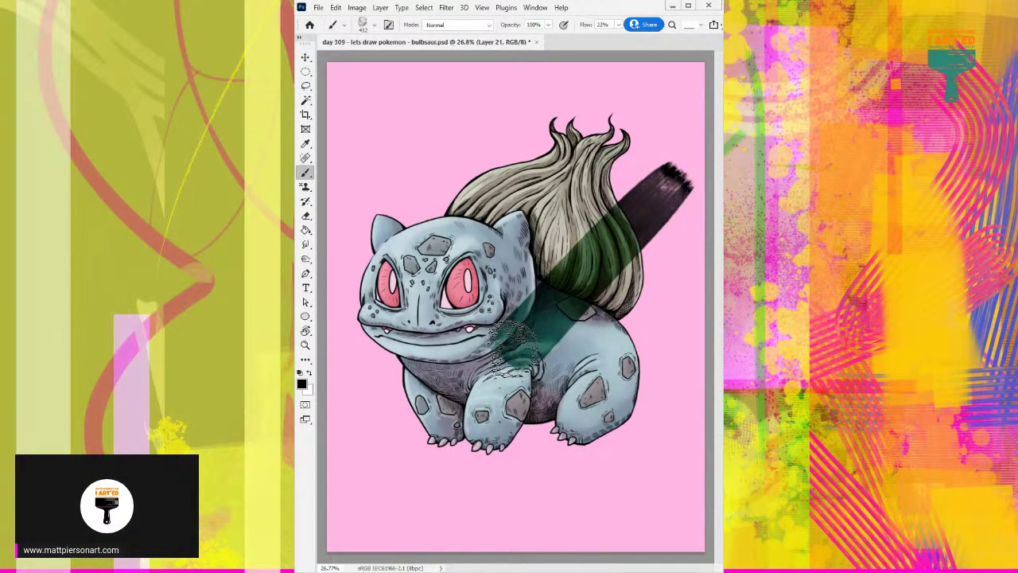
pyautogui.moveTo(509, 348); pyautogui.dragTo(433, 505)
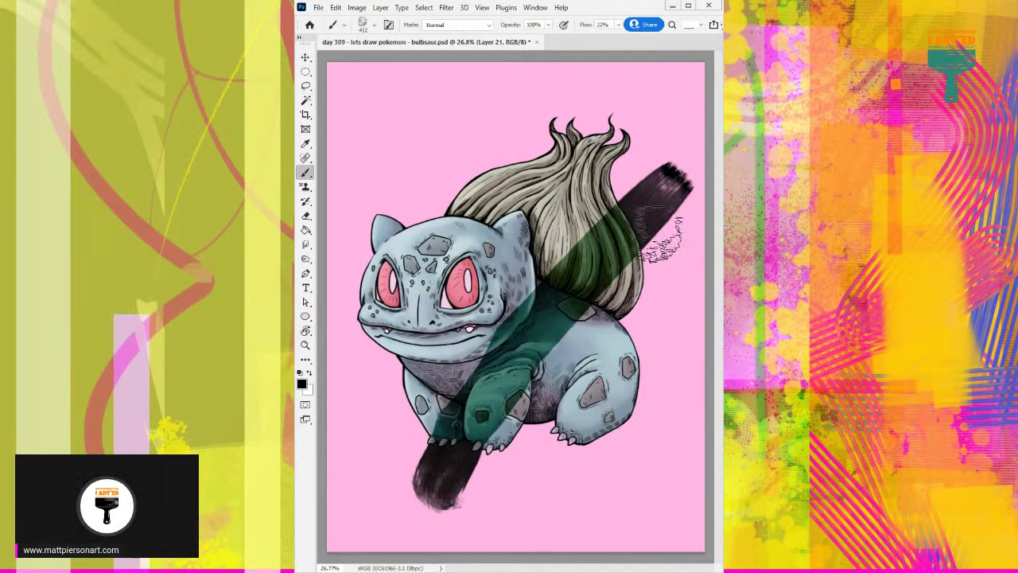
pyautogui.hotkey('ctrl', 'z')
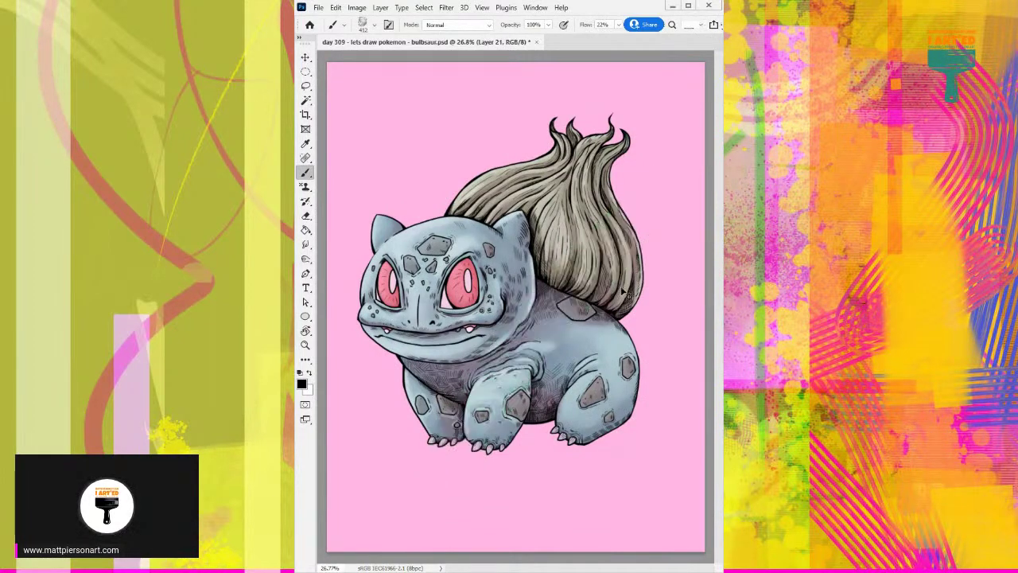
pyautogui.moveTo(473, 108); pyautogui.dragTo(467, 433)
pyautogui.moveTo(664, 143); pyautogui.dragTo(549, 445)
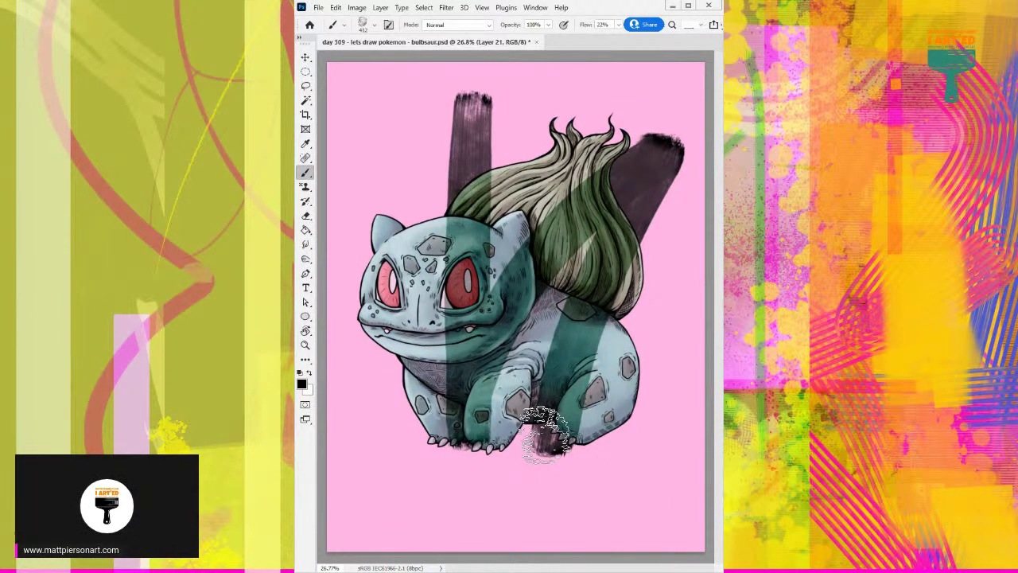
pyautogui.hotkey('ctrl', 'z')
pyautogui.hotkey('ctrl', 'z')
pyautogui.moveTo(436, 127)
pyautogui.mouseDown()
pyautogui.moveTo(406, 462)
pyautogui.moveTo(613, 395)
pyautogui.moveTo(700, 382)
pyautogui.mouseUp()
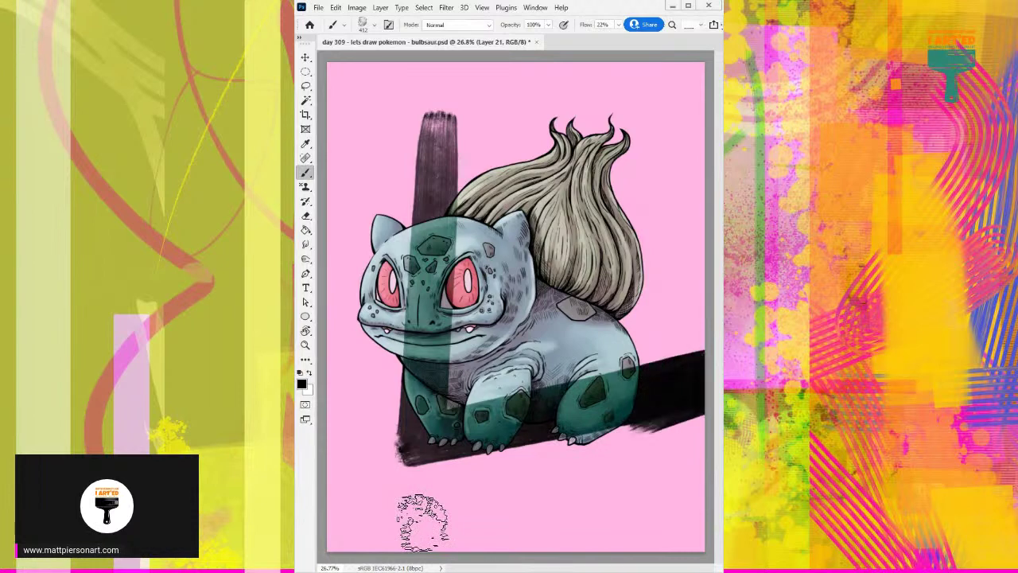
pyautogui.moveTo(664, 422)
pyautogui.mouseDown()
pyautogui.moveTo(485, 481)
pyautogui.moveTo(402, 523)
pyautogui.mouseUp()
pyautogui.press('Delete')
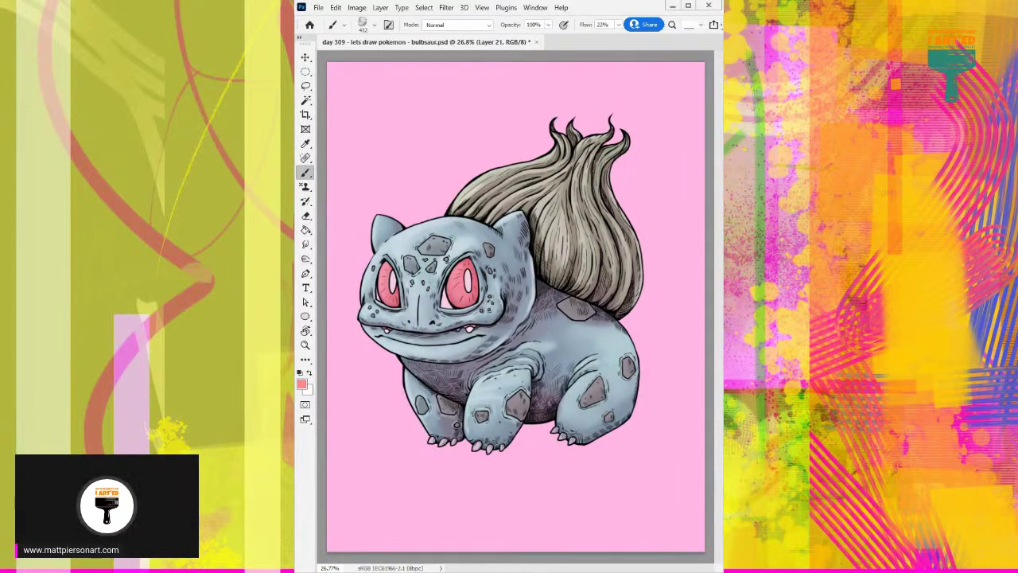
# Try broad salmon-red strokes across the bulb, body and background, and undo them.
pyautogui.moveTo(531, 107)
pyautogui.mouseDown()
pyautogui.moveTo(426, 488)
pyautogui.moveTo(671, 227)
pyautogui.mouseUp()
pyautogui.moveTo(607, 269); pyautogui.dragTo(392, 377)
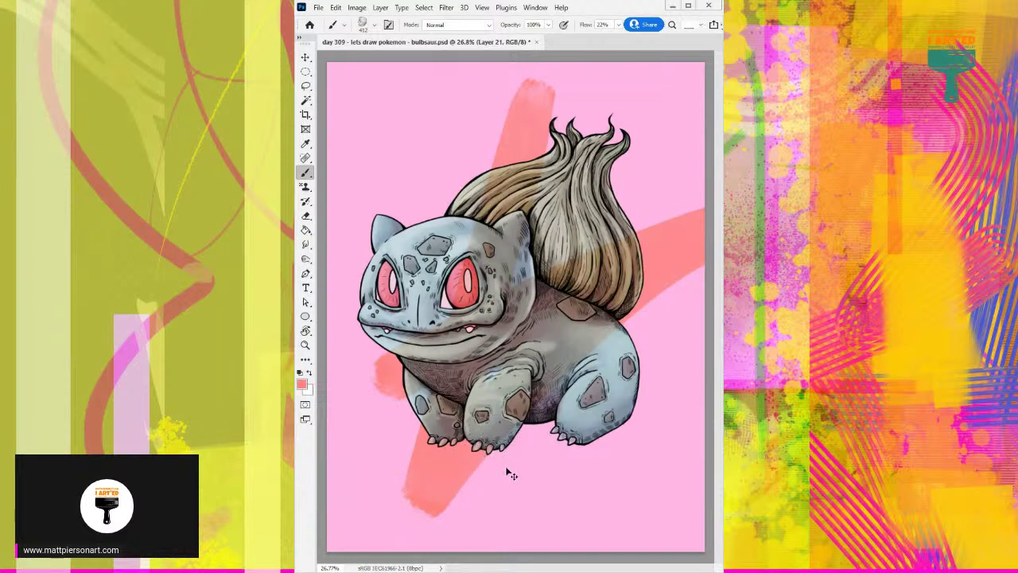
pyautogui.hotkey('ctrl', 'z')
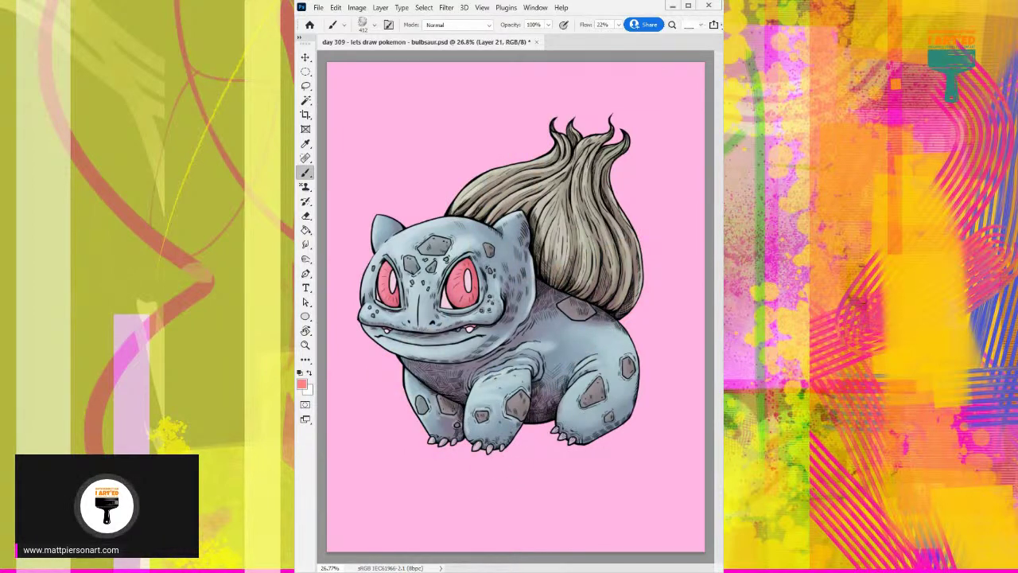
pyautogui.hotkey('ctrl', 'z')
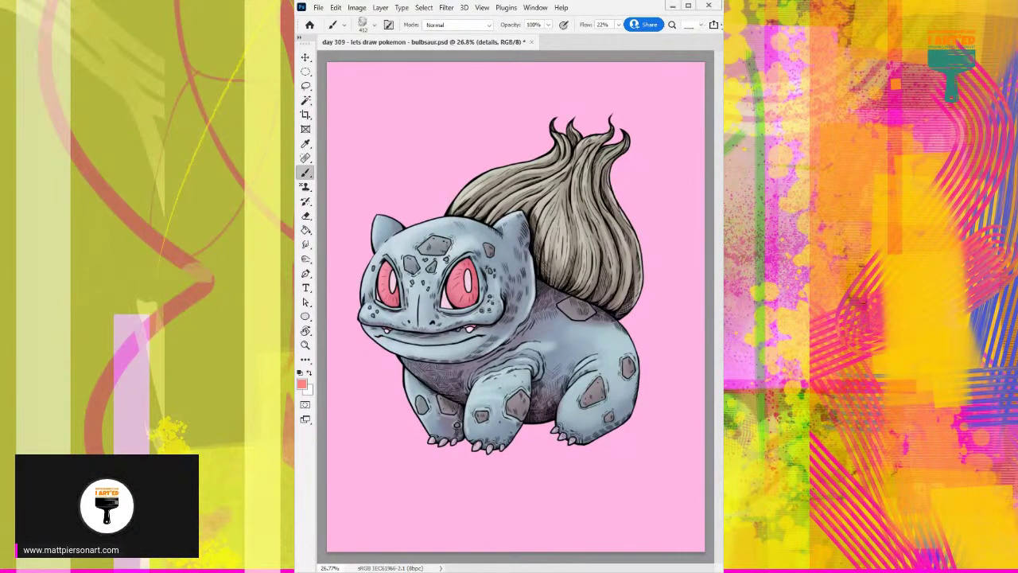
# Add a new layer with the round brush, sample a grey-blue from the head, and undo the strokes tried there.
pyautogui.press('.')
pyautogui.hotkey('ctrl', 'shift', 'alt', 'n')
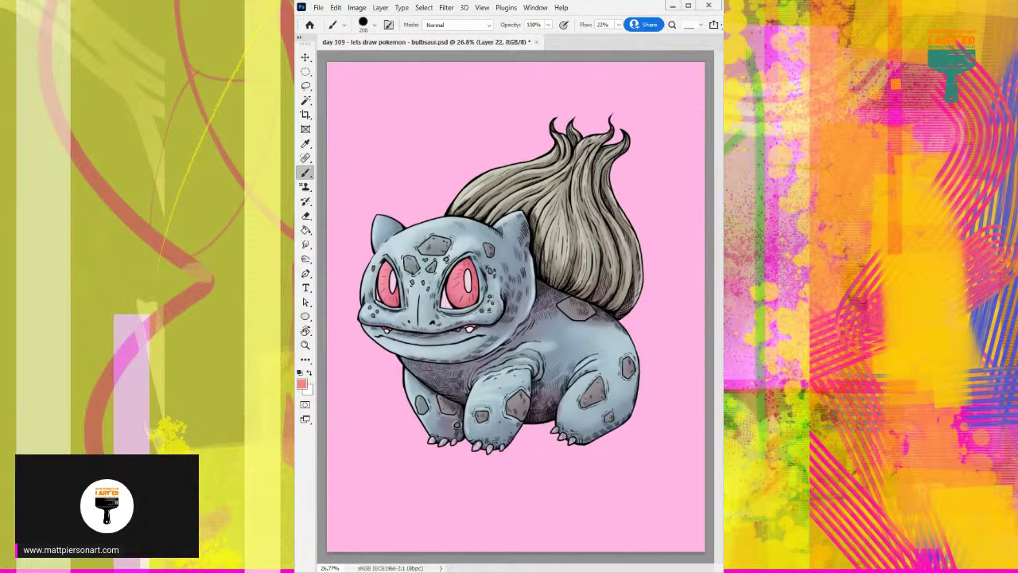
pyautogui.moveTo(429, 336); pyautogui.dragTo(498, 336)
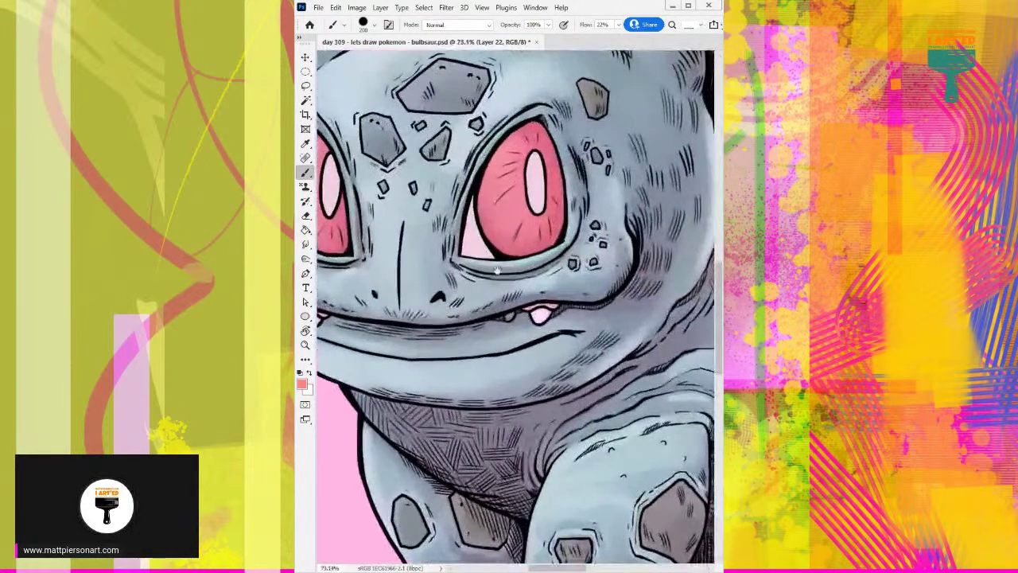
pyautogui.moveTo(498, 271); pyautogui.dragTo(614, 365)
pyautogui.moveTo(676, 350); pyautogui.dragTo(473, 332)
pyautogui.moveTo(589, 322)
pyautogui.mouseDown()
pyautogui.moveTo(609, 337)
pyautogui.moveTo(612, 327)
pyautogui.moveTo(587, 312)
pyautogui.moveTo(514, 329)
pyautogui.moveTo(526, 302)
pyautogui.moveTo(484, 352)
pyautogui.mouseUp()
pyautogui.keyDown('alt'); pyautogui.click(487, 253); pyautogui.keyUp('alt')
pyautogui.keyDown('alt'); pyautogui.click(509, 253); pyautogui.keyUp('alt')
pyautogui.moveTo(517, 255)
pyautogui.mouseDown()
pyautogui.moveTo(517, 350)
pyautogui.moveTo(509, 407)
pyautogui.mouseUp()
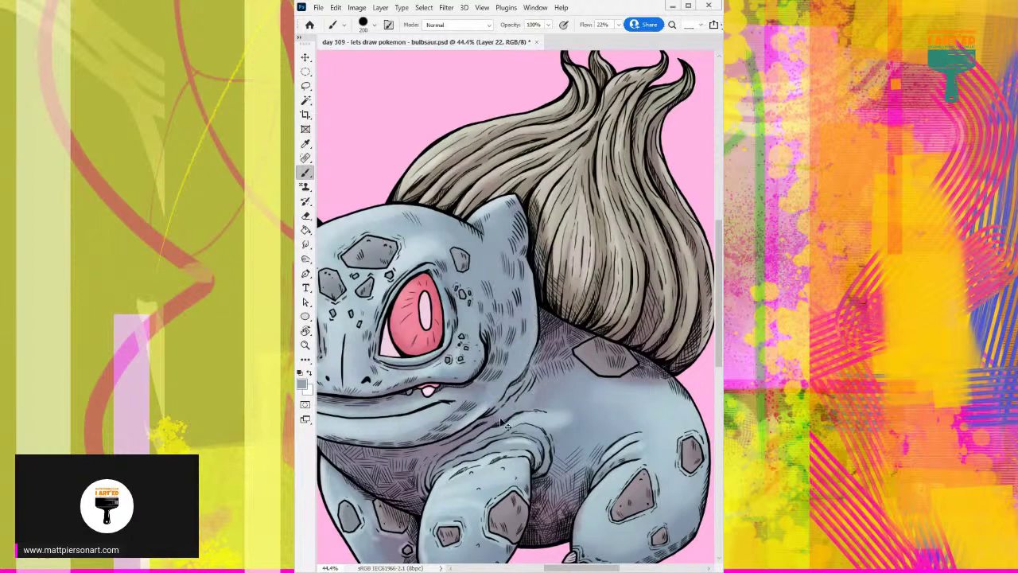
pyautogui.hotkey('ctrl', 'z')
pyautogui.hotkey('ctrl', 'z')
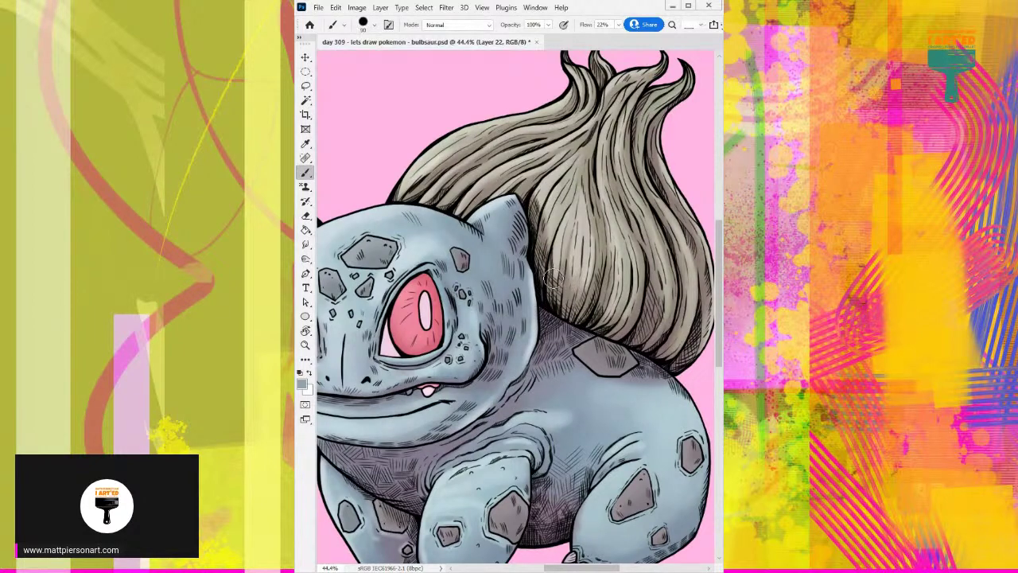
# Reduce the brush to size 40, make the "flat colors" layer active, and remove the purple tint from the drawing.
pyautogui.press('[')
pyautogui.moveTo(385, 323)
pyautogui.mouseDown()
pyautogui.moveTo(535, 257)
pyautogui.moveTo(454, 288)
pyautogui.mouseUp()
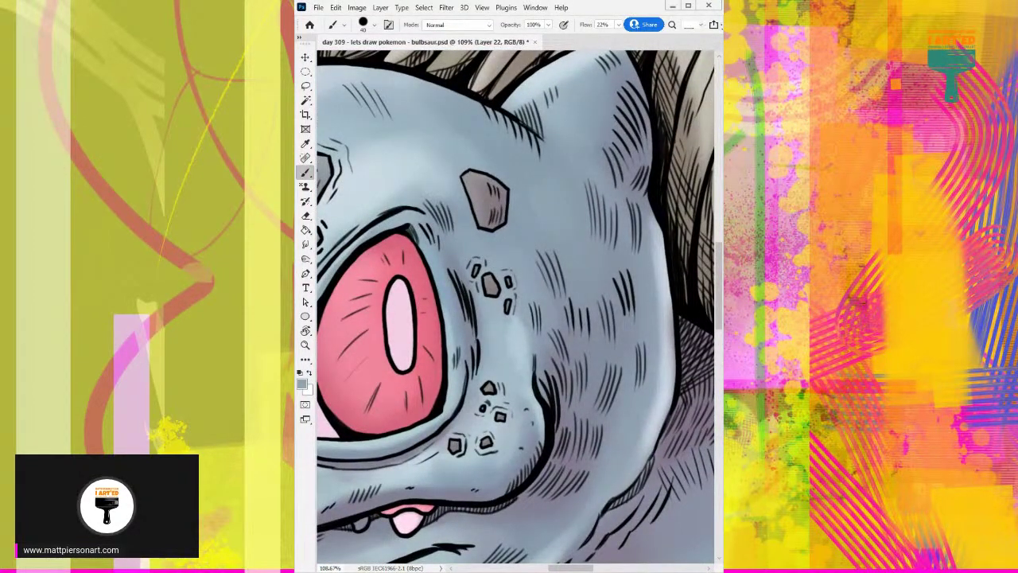
pyautogui.hotkey('alt', '[')
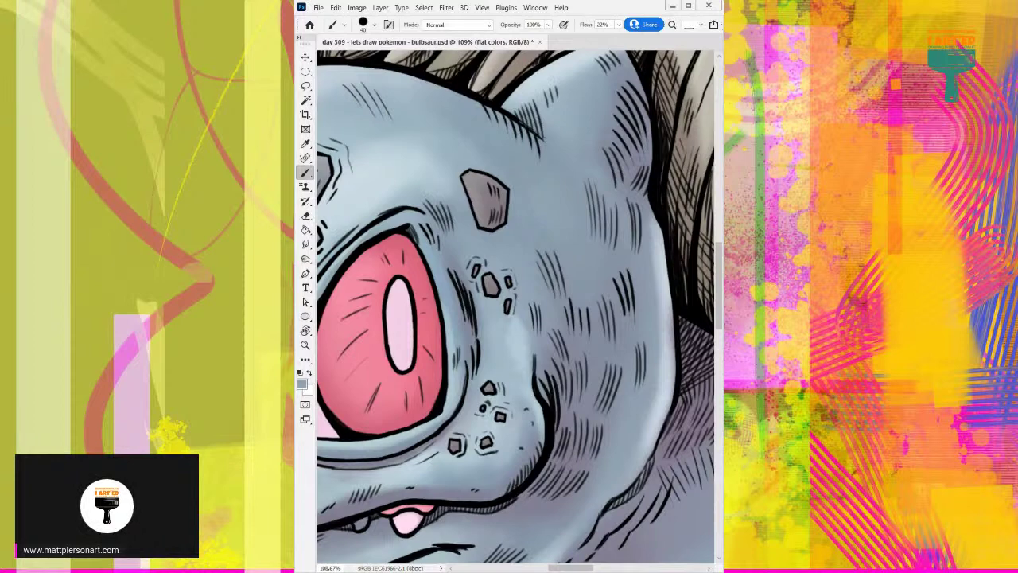
pyautogui.hotkey('ctrl', 'z')
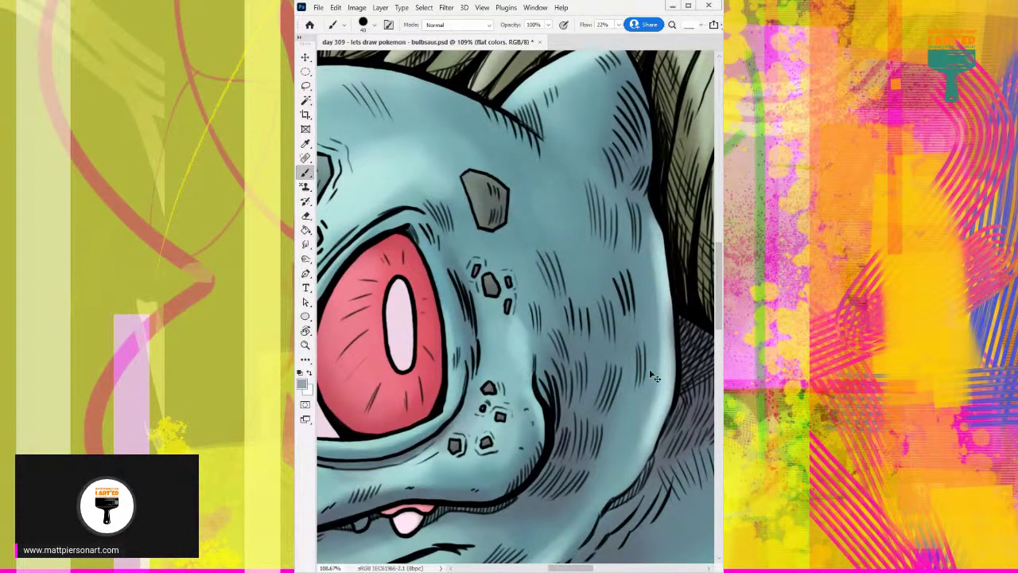
pyautogui.moveTo(626, 285)
pyautogui.mouseDown()
pyautogui.moveTo(541, 313)
pyautogui.moveTo(614, 278)
pyautogui.mouseUp()
pyautogui.scroll(5, 545, 315)
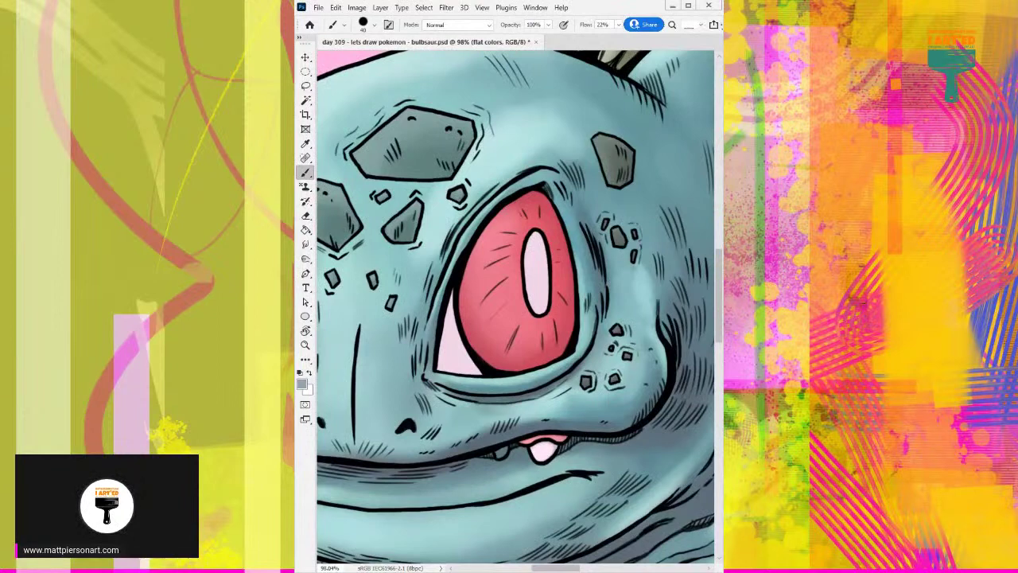
# Add a new layer and paint a sampled pale teal highlight beside the outer corner of the right-hand eye with a size 20 brush.
pyautogui.hotkey('ctrl', 'shift', 'alt', 'n')
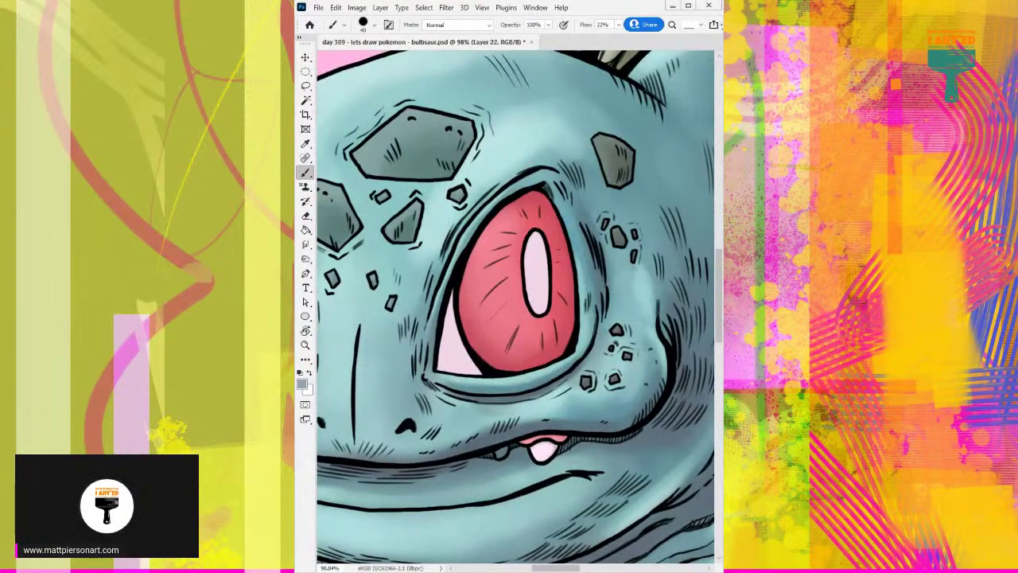
pyautogui.keyDown('alt'); pyautogui.click(537, 142); pyautogui.keyUp('alt')
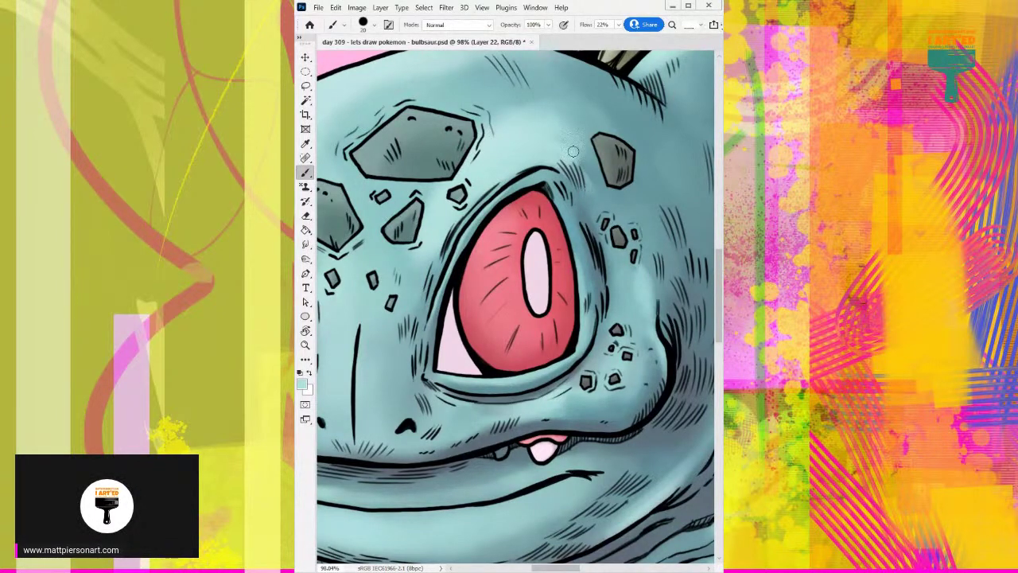
pyautogui.moveTo(588, 178); pyautogui.dragTo(602, 222)
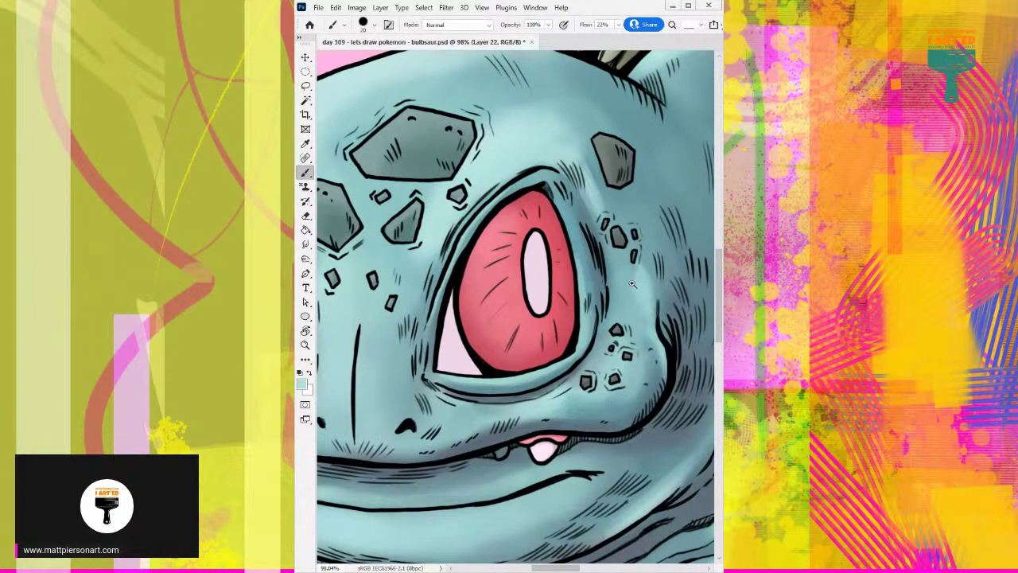
pyautogui.moveTo(633, 285)
pyautogui.mouseDown()
pyautogui.moveTo(601, 291)
pyautogui.moveTo(614, 298)
pyautogui.mouseUp()
pyautogui.scroll(-1, 613, 297)
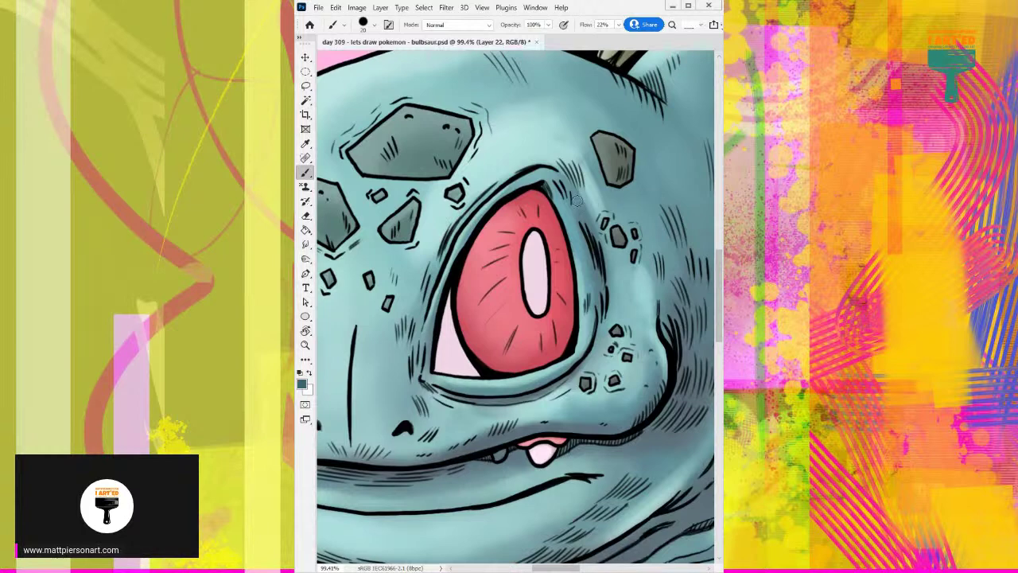
# Shade the skin fold along the upper and outer edge of the right-hand eye in dark teal.
pyautogui.moveTo(572, 202); pyautogui.dragTo(591, 253)
pyautogui.moveTo(557, 183); pyautogui.dragTo(592, 246)
pyautogui.scroll(-3, 607, 252)
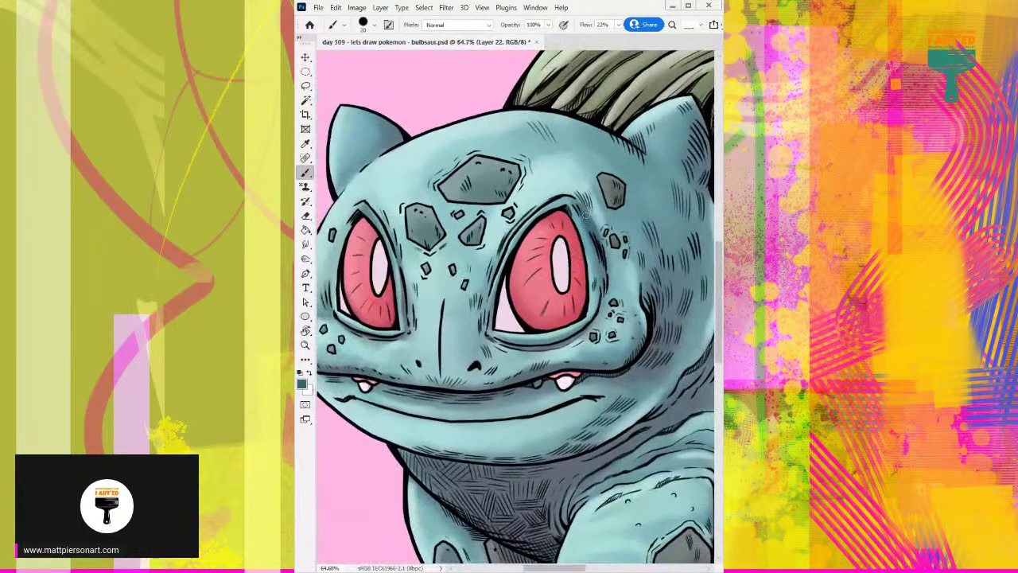
pyautogui.moveTo(589, 219)
pyautogui.mouseDown()
pyautogui.moveTo(565, 199)
pyautogui.moveTo(510, 213)
pyautogui.mouseUp()
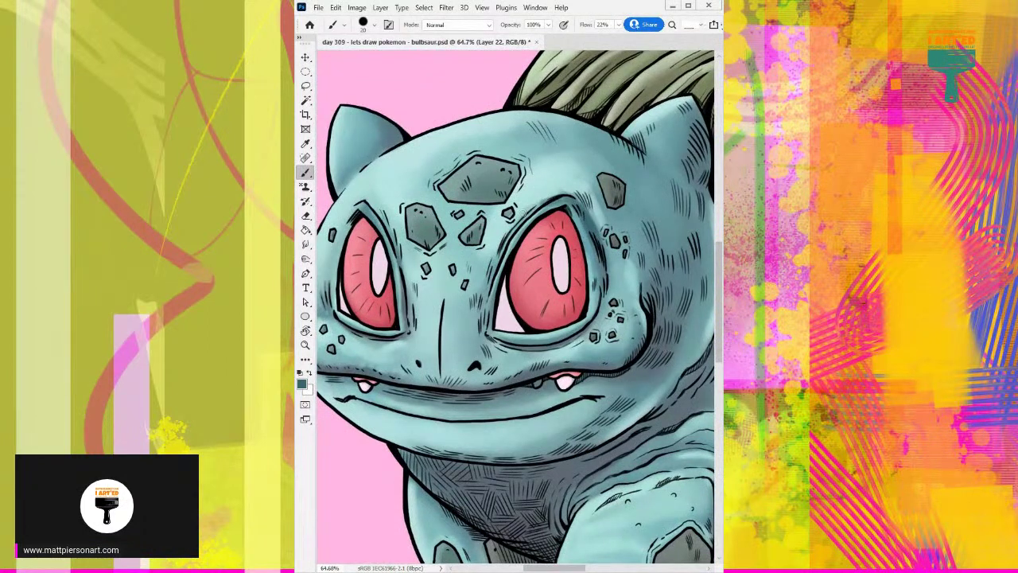
pyautogui.moveTo(586, 229); pyautogui.dragTo(600, 303)
pyautogui.moveTo(608, 262)
pyautogui.mouseDown()
pyautogui.moveTo(599, 267)
pyautogui.moveTo(605, 258)
pyautogui.mouseUp()
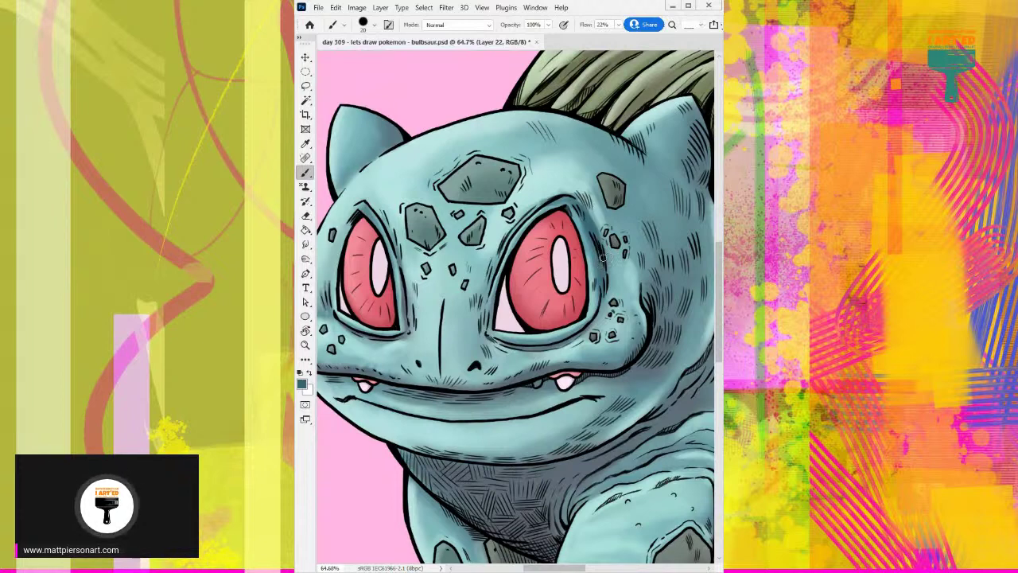
# Enlarge the brush to size 45 and blend the brow above the right-hand eye with teal tones sampled from the forehead.
pyautogui.keyDown('alt'); pyautogui.click(535, 149); pyautogui.keyUp('alt')
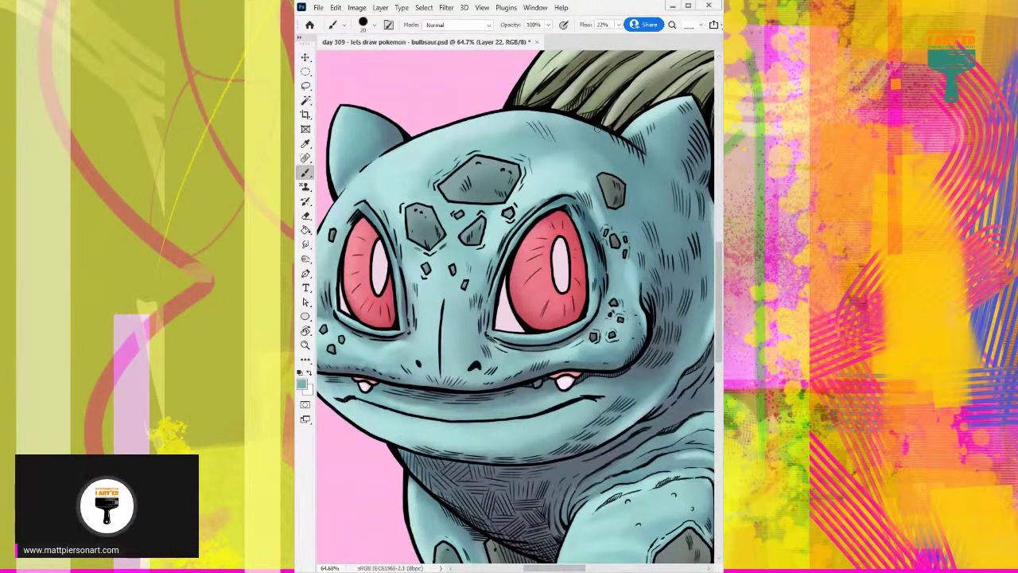
pyautogui.press('[')
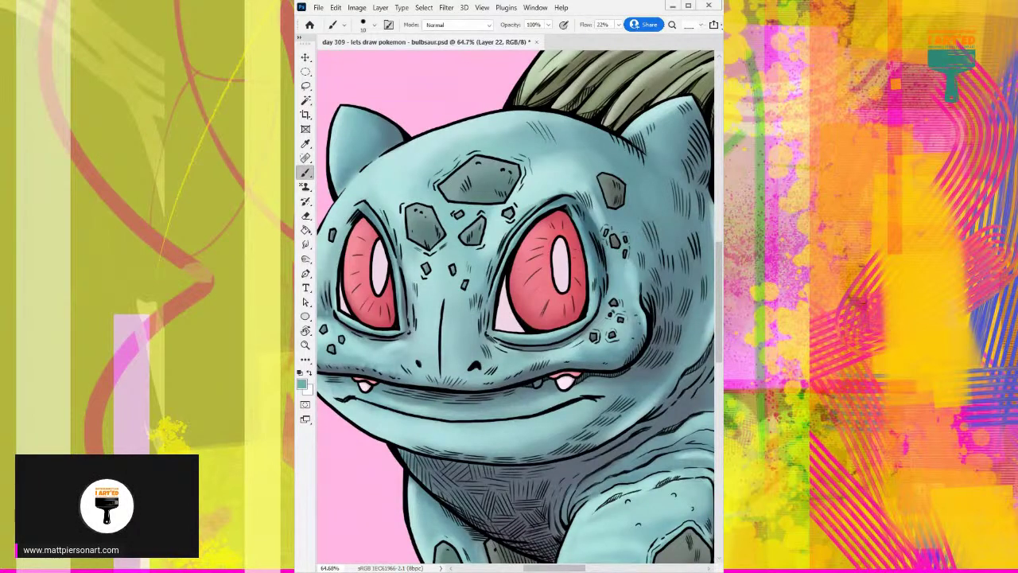
pyautogui.press(']')
pyautogui.press(']')
pyautogui.press(']')
pyautogui.press(']')
pyautogui.press(']')
pyautogui.press(']')
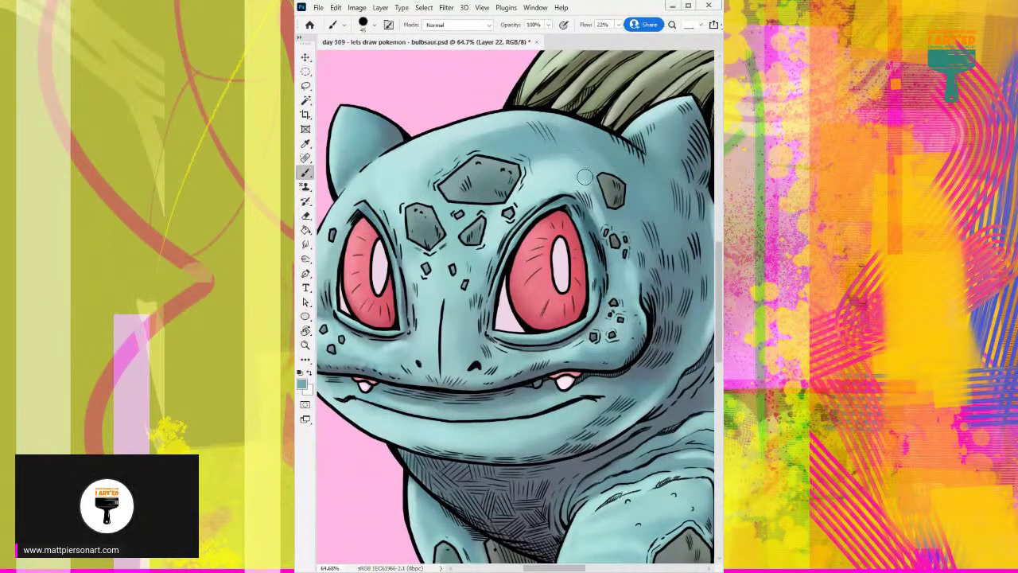
pyautogui.keyDown('alt'); pyautogui.click(547, 168); pyautogui.keyUp('alt')
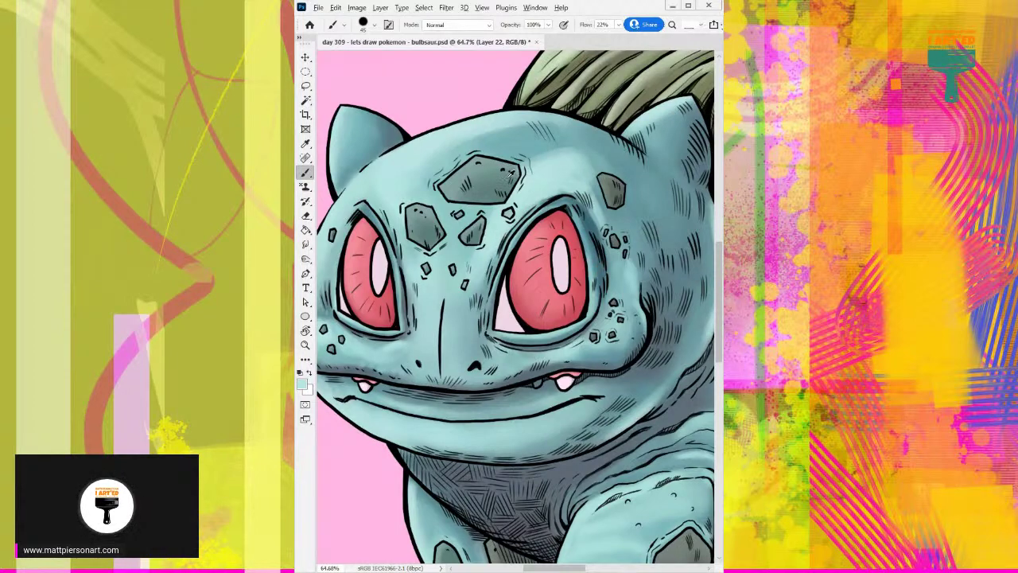
# Paint the large forehead patch with a sampled dark green-teal.
pyautogui.keyDown('alt'); pyautogui.click(490, 184); pyautogui.keyUp('alt')
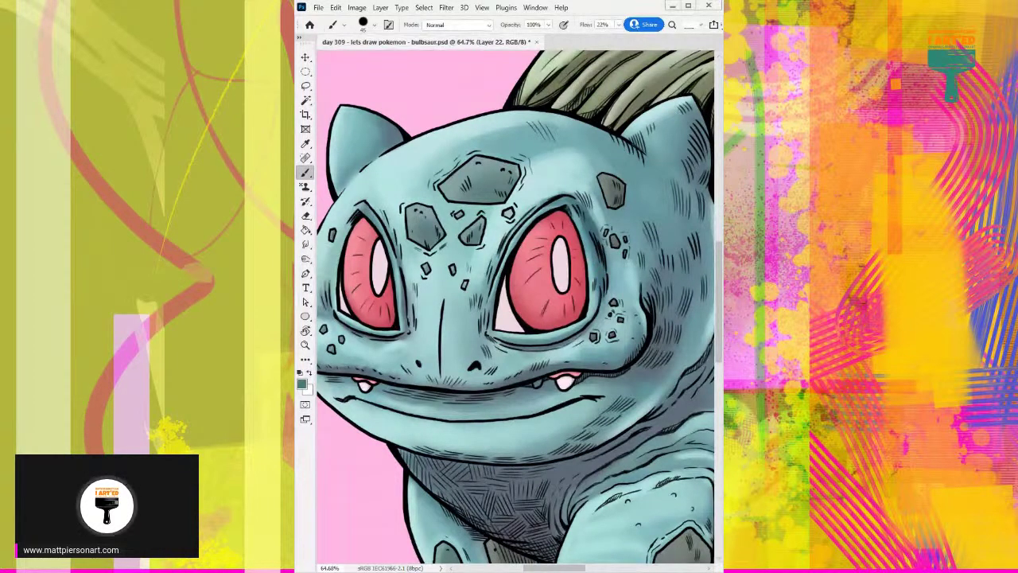
pyautogui.moveTo(501, 177); pyautogui.dragTo(477, 177)
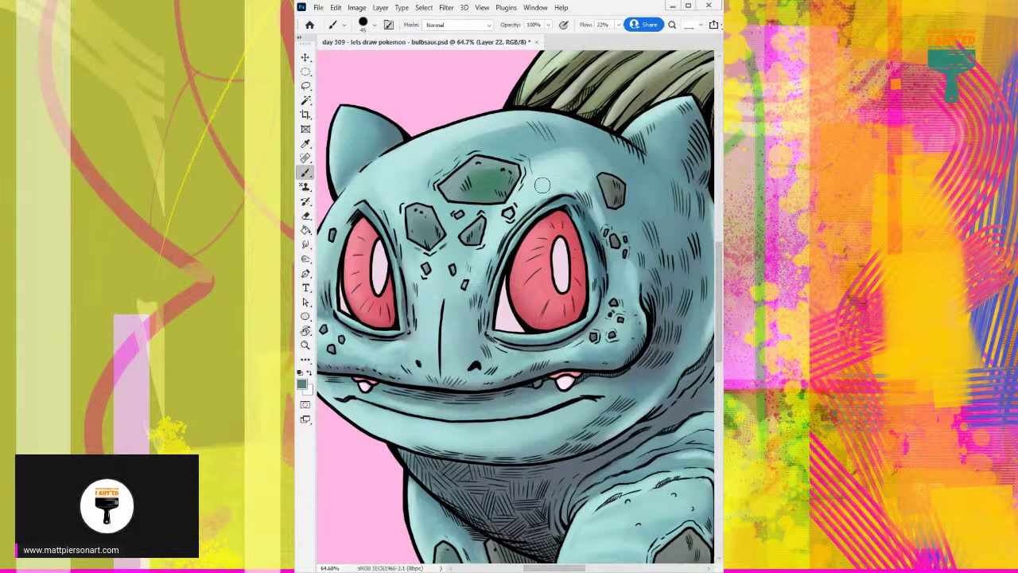
pyautogui.moveTo(491, 185)
pyautogui.mouseDown()
pyautogui.moveTo(471, 180)
pyautogui.moveTo(480, 175)
pyautogui.moveTo(500, 186)
pyautogui.moveTo(471, 193)
pyautogui.moveTo(480, 180)
pyautogui.moveTo(516, 176)
pyautogui.mouseUp()
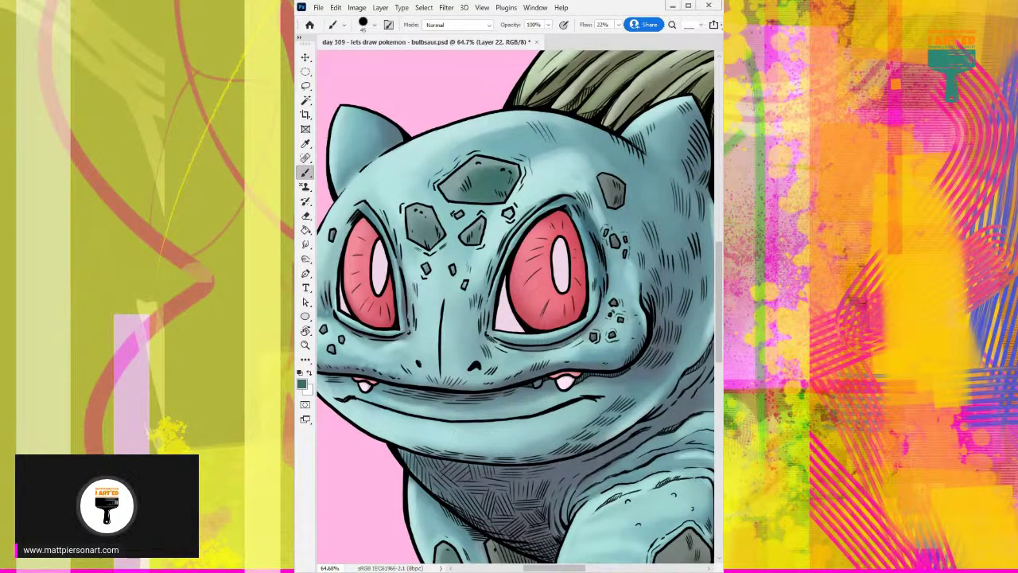
# Undo the paint on the large forehead patch and restore the flat colors group to its full-strength colors.
pyautogui.hotkey('ctrl', 'z')
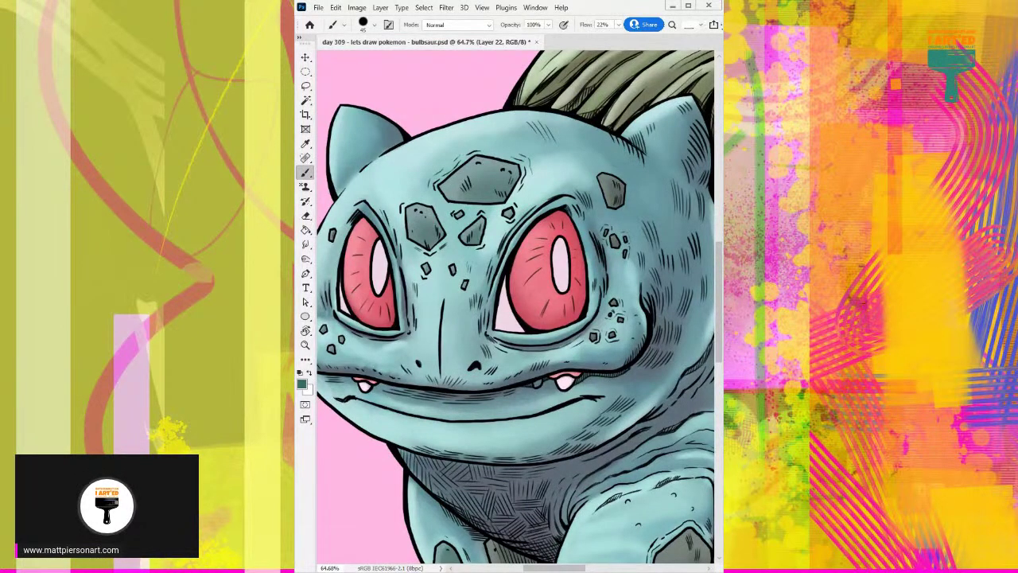
pyautogui.hotkey('ctrl', 'e')
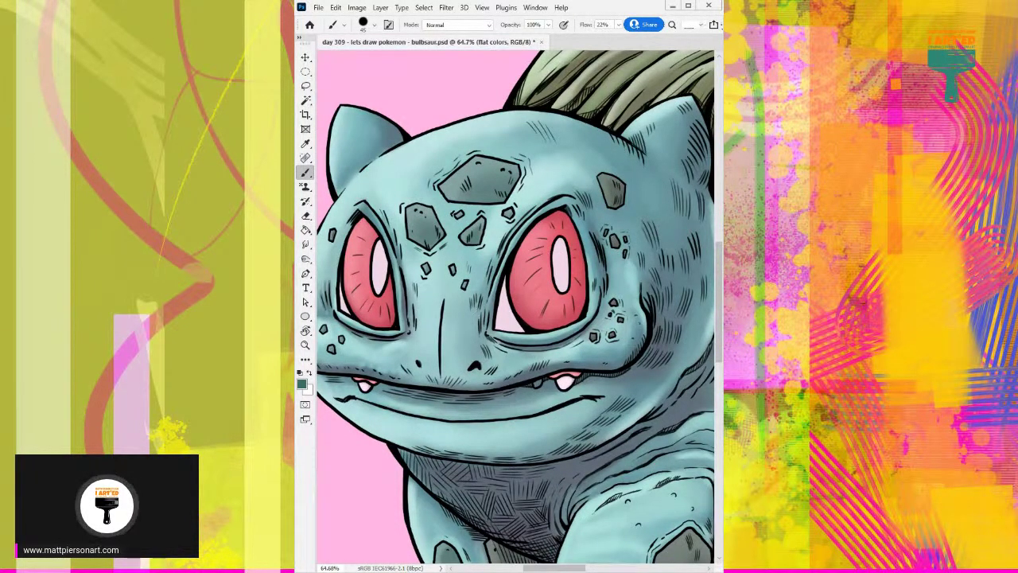
pyautogui.hotkey('ctrl', 'z')
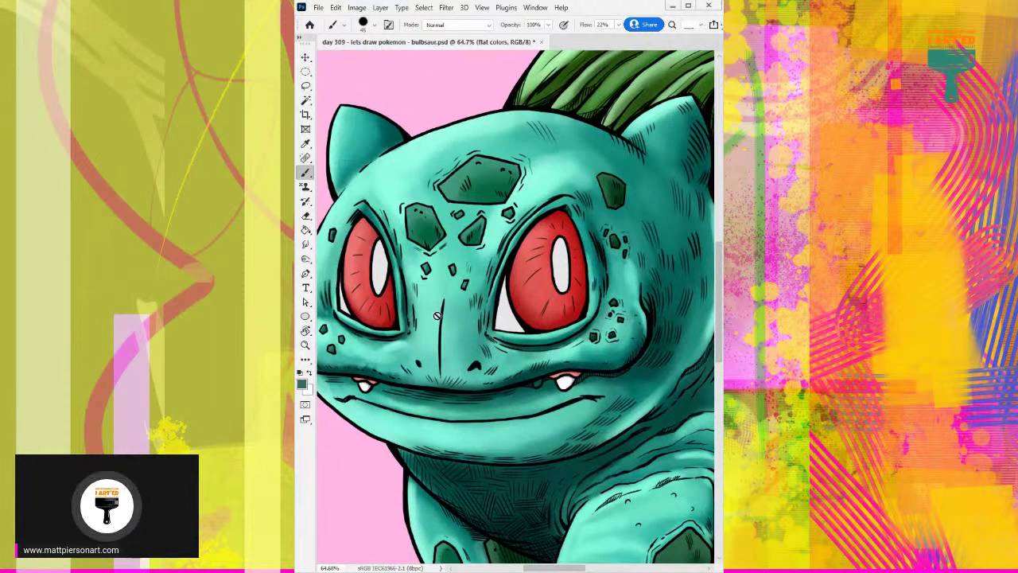
pyautogui.scroll(-5, 547, 303)
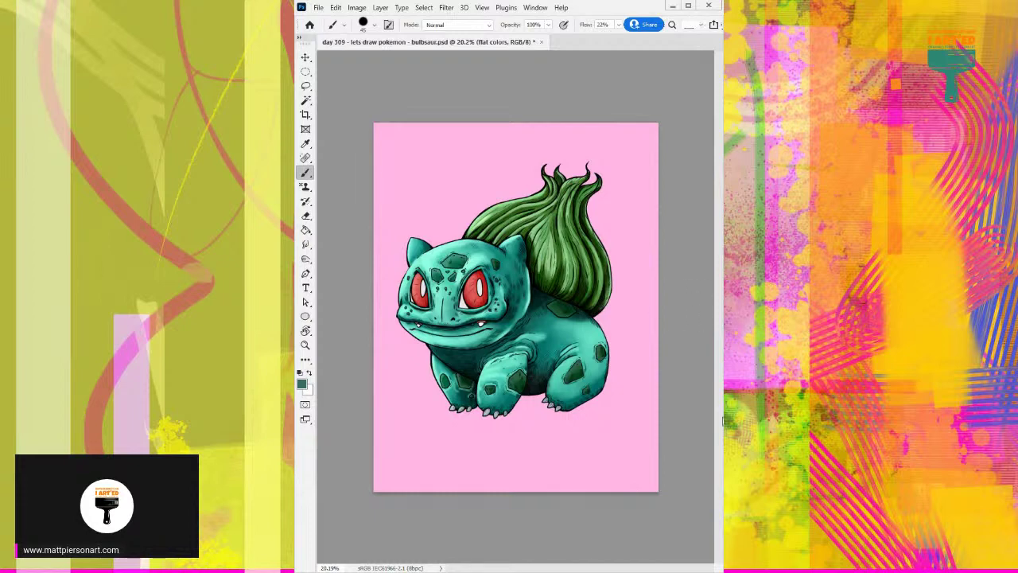
# Collapse the flat colors group and duplicate it directly above the original.
pyautogui.moveTo(720, 179)
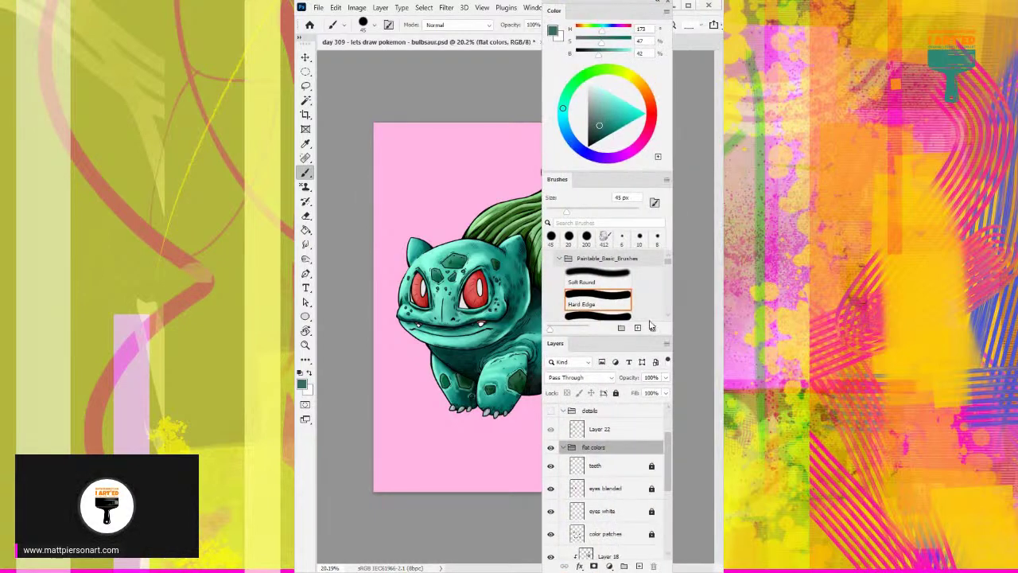
pyautogui.click(563, 447)
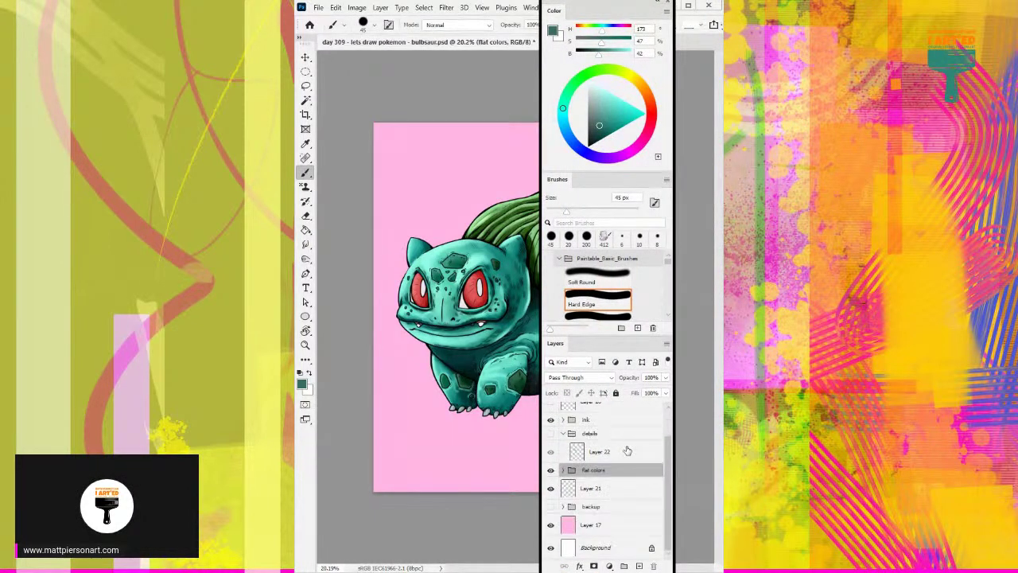
pyautogui.moveTo(609, 473); pyautogui.dragTo(624, 566)
pyautogui.hotkey('ctrl', 'z')
pyautogui.moveTo(597, 477); pyautogui.dragTo(639, 565)
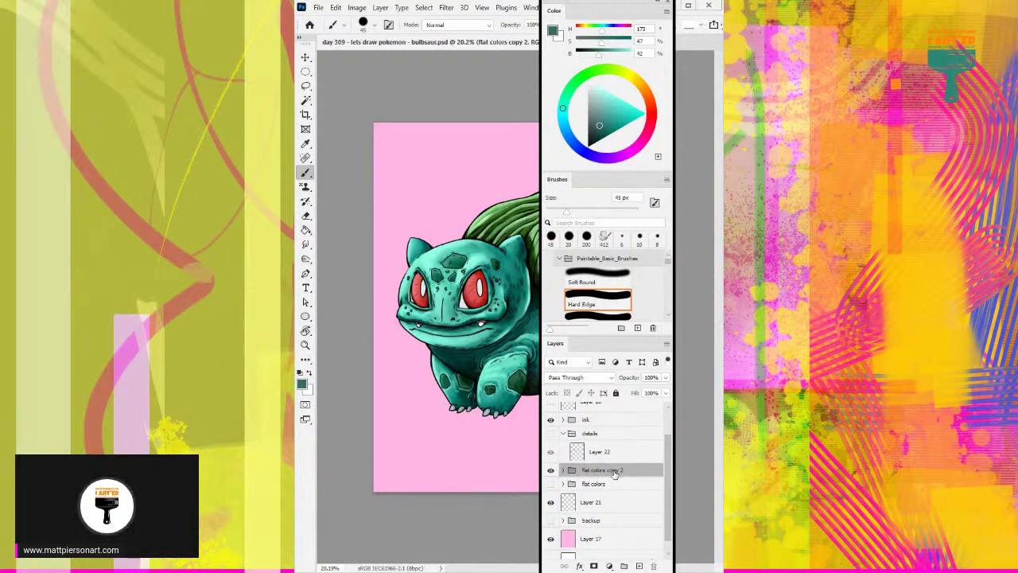
# Lower the duplicated flat colors group's opacity to 70% and merge the group into a single layer.
pyautogui.click(667, 379)
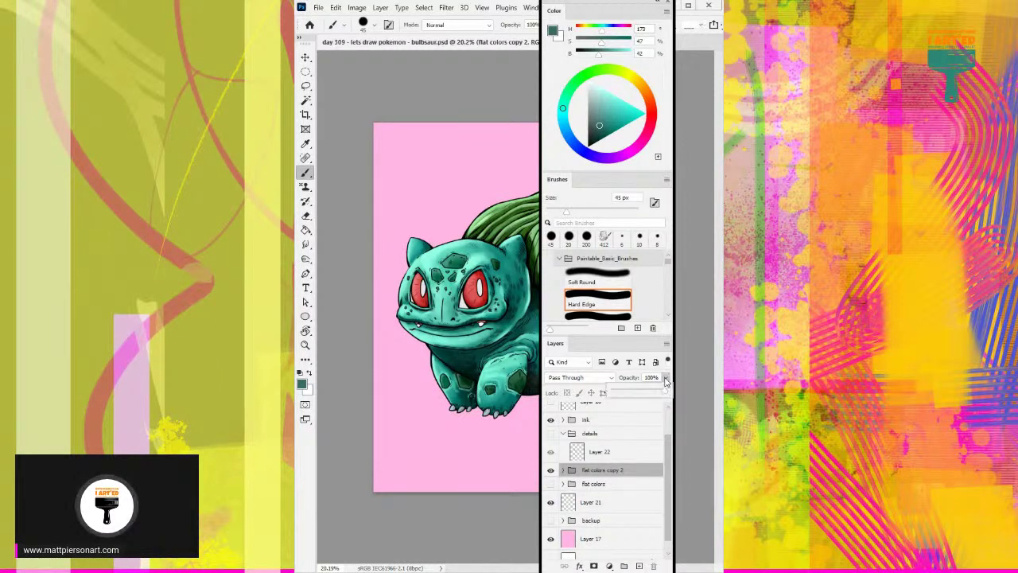
pyautogui.moveTo(665, 391); pyautogui.dragTo(647, 391)
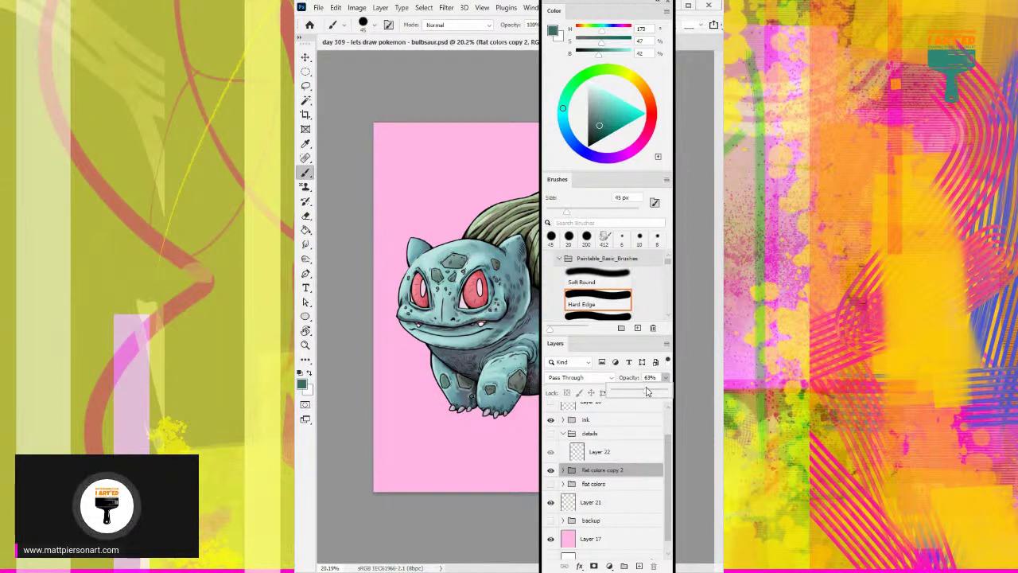
pyautogui.moveTo(648, 392); pyautogui.dragTo(650, 392)
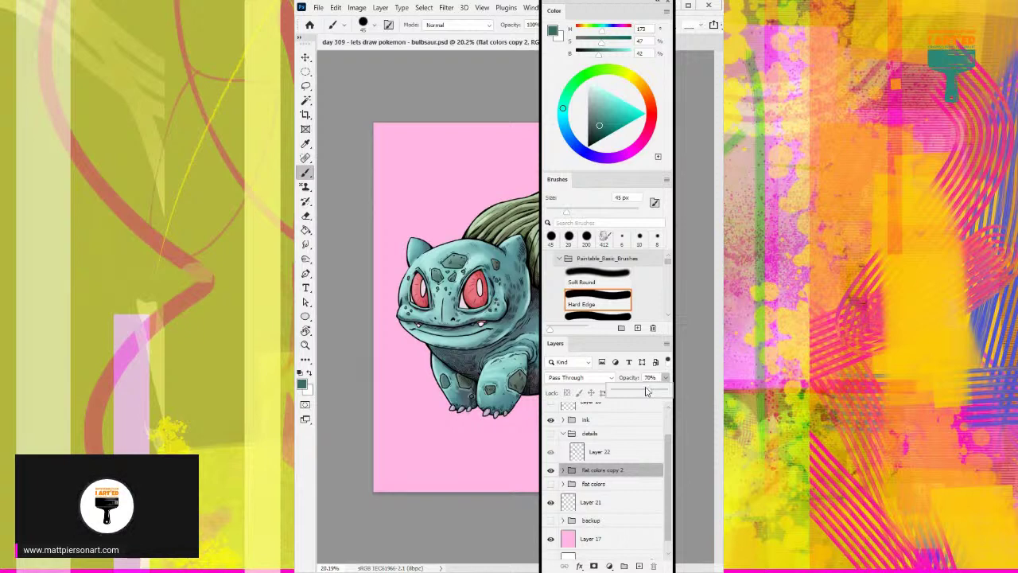
pyautogui.rightClick(618, 473)
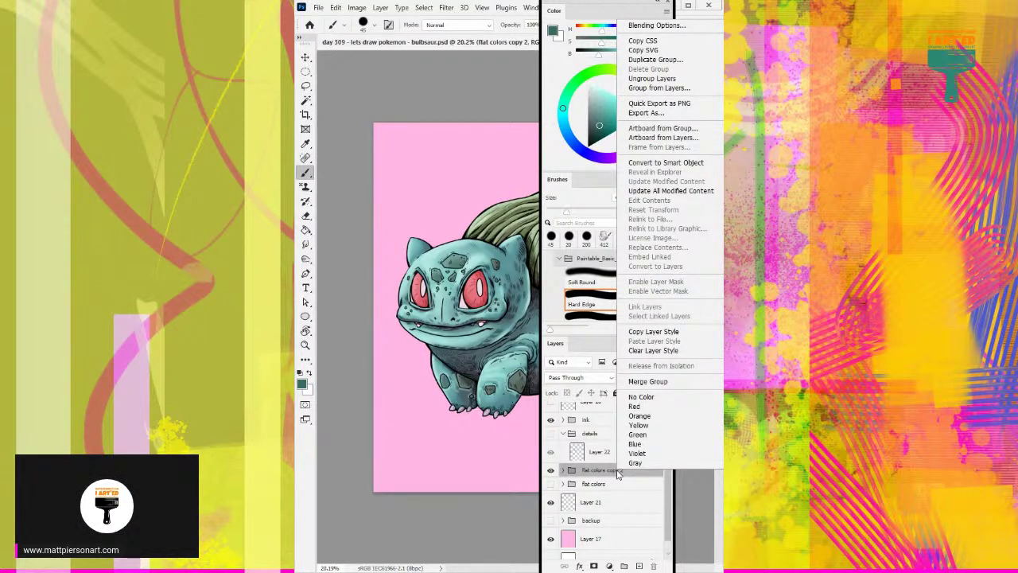
pyautogui.click(670, 382)
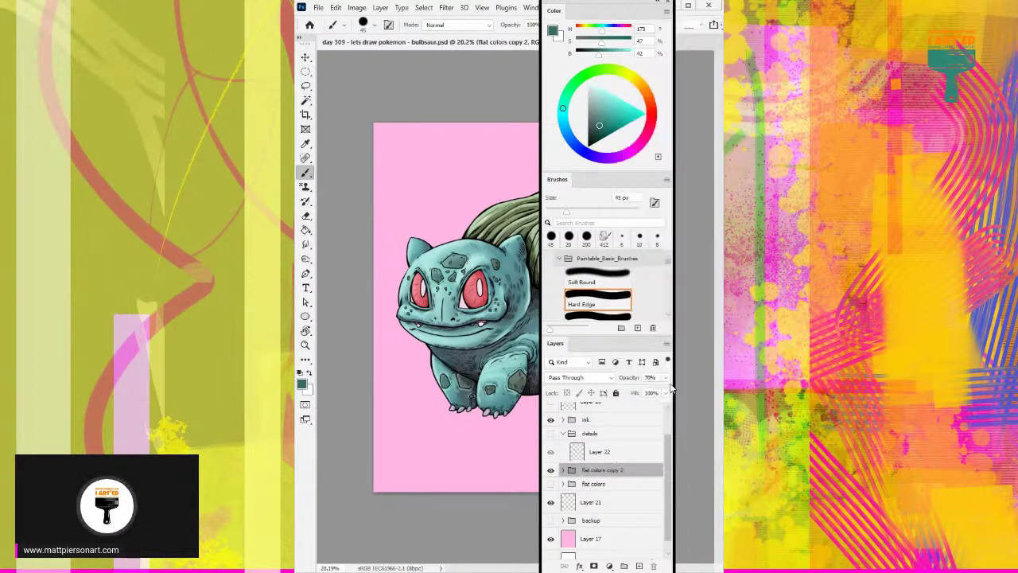
# Compare the merged flat colors copy with the original flat colors group by toggling their visibility.
pyautogui.click(550, 474)
pyautogui.click(550, 475)
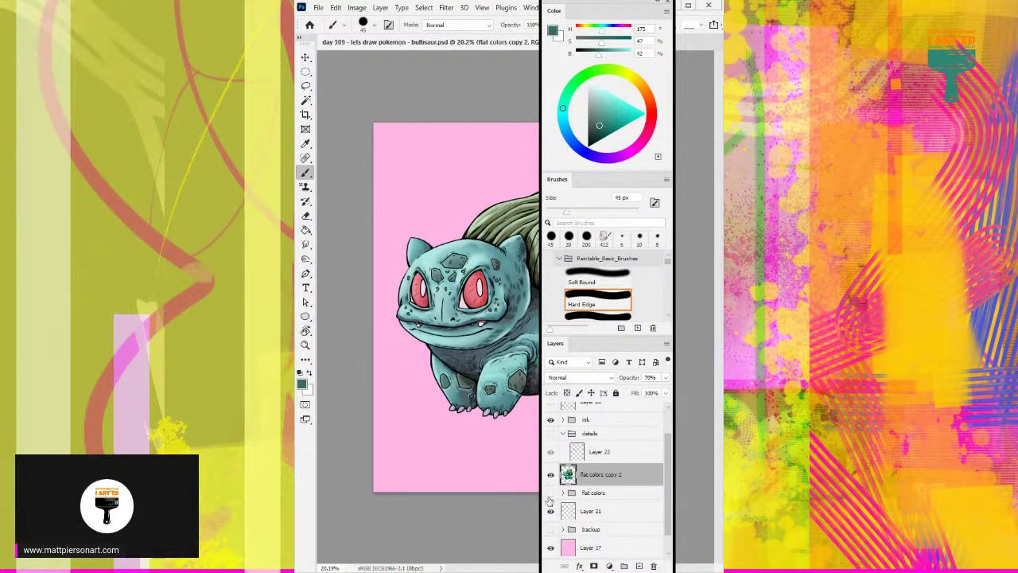
pyautogui.click(551, 475)
pyautogui.click(551, 493)
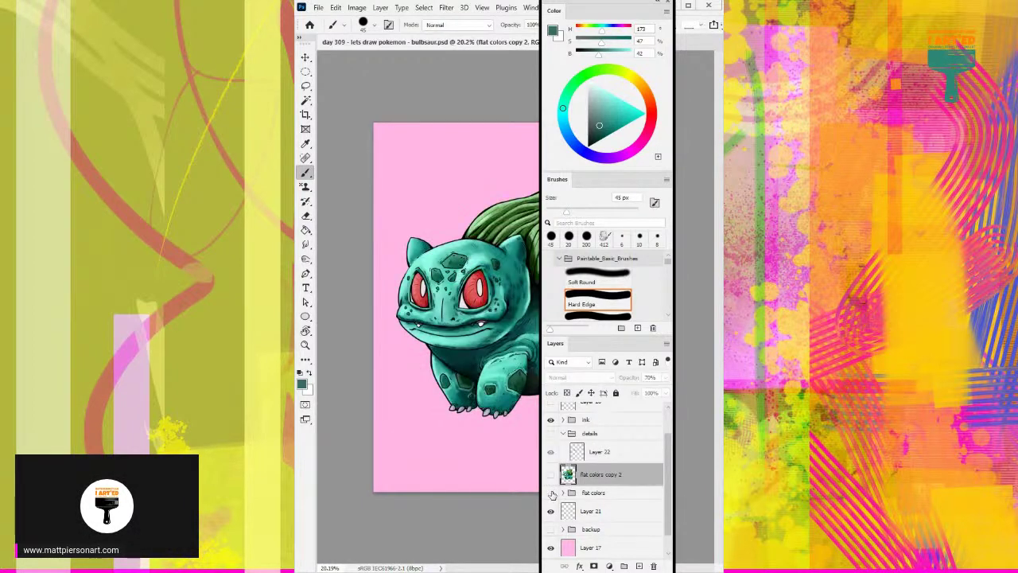
pyautogui.click(550, 493)
pyautogui.click(550, 474)
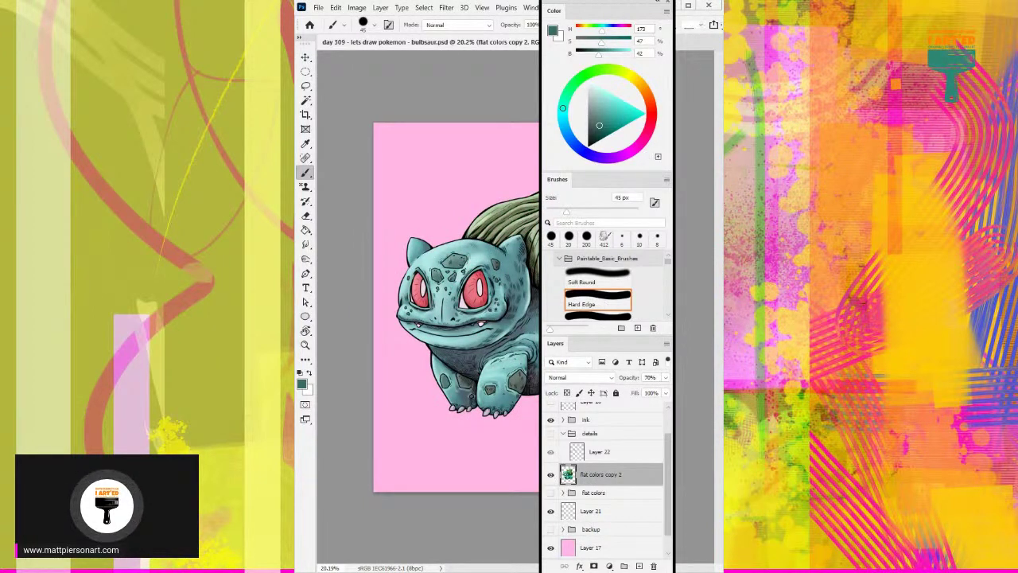
# Preview the merged copy at 100% opacity, return it to 70%, and check the artwork with the layer hidden and shown.
pyautogui.click(667, 379)
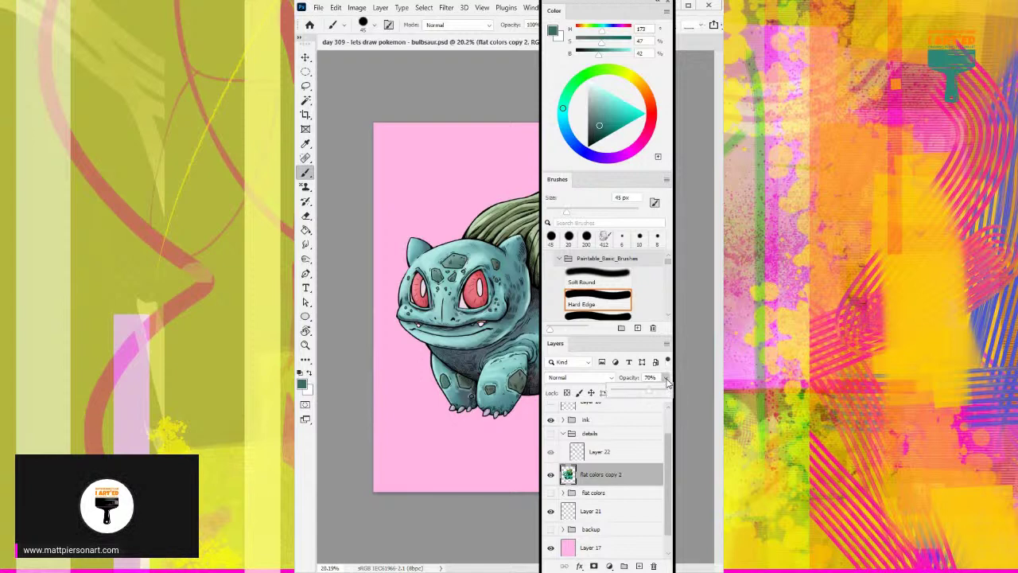
pyautogui.moveTo(659, 393); pyautogui.dragTo(677, 392)
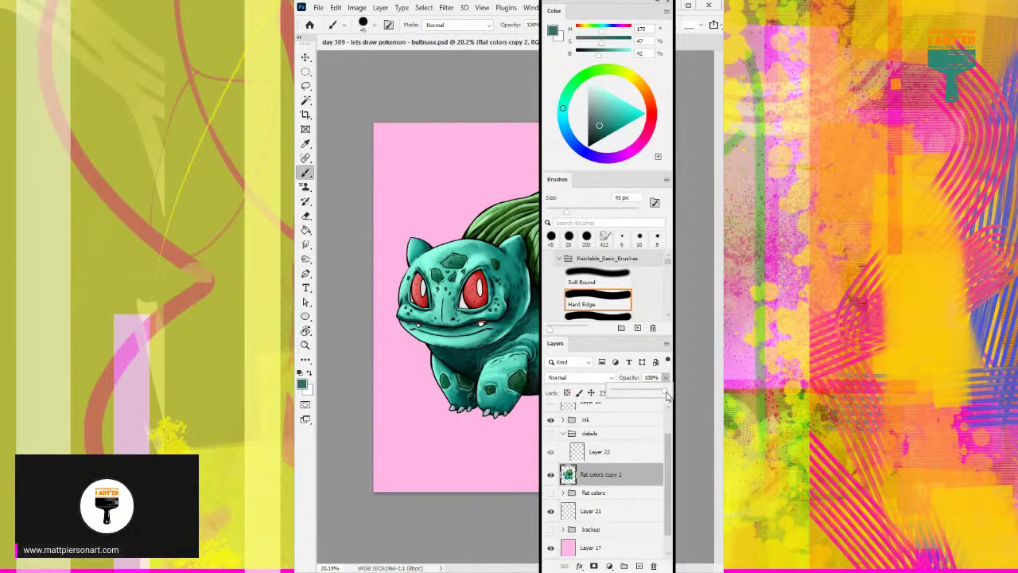
pyautogui.moveTo(676, 394); pyautogui.dragTo(652, 395)
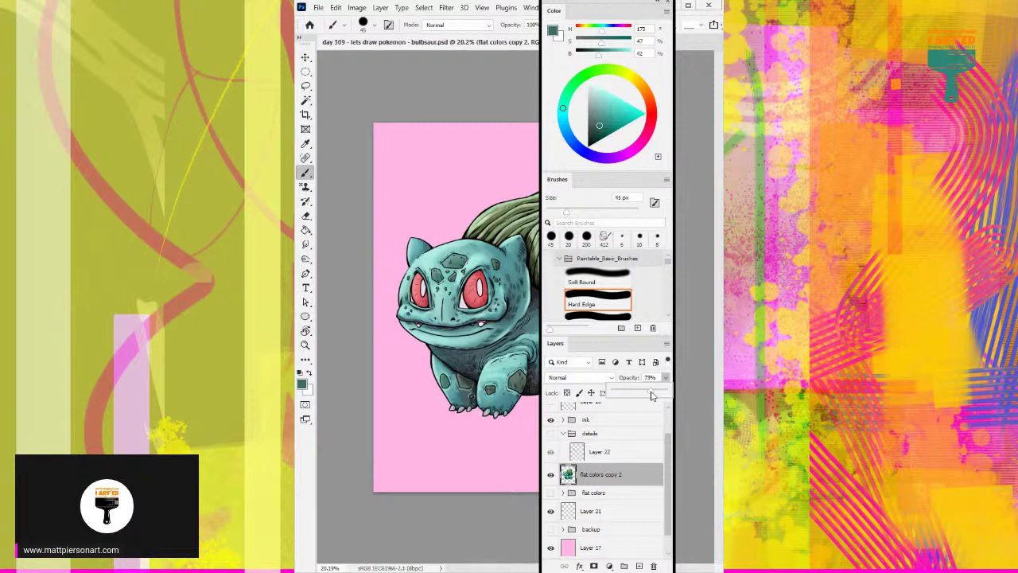
pyautogui.click(497, 210)
pyautogui.hotkey('ctrl', ',')
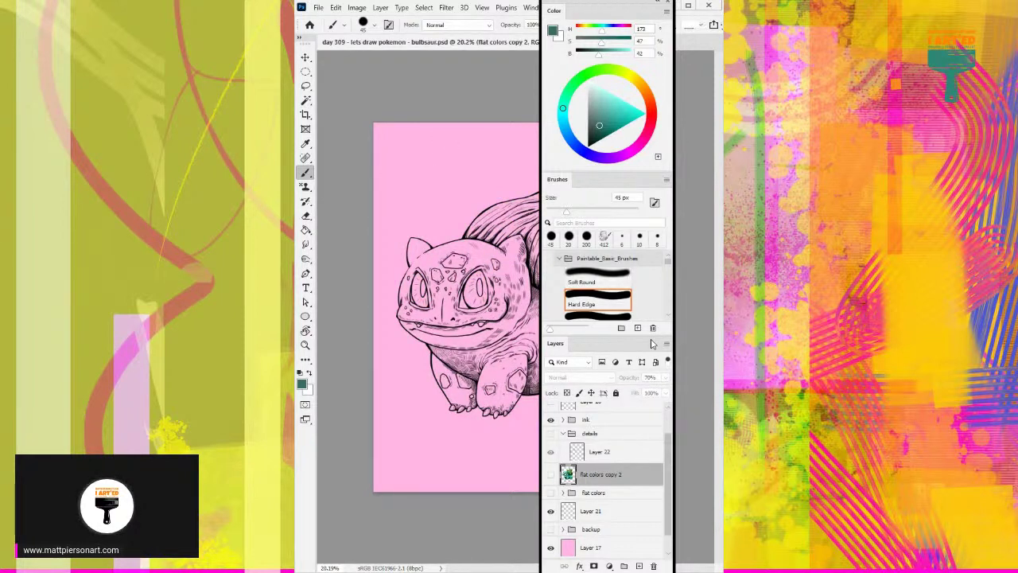
pyautogui.click(550, 475)
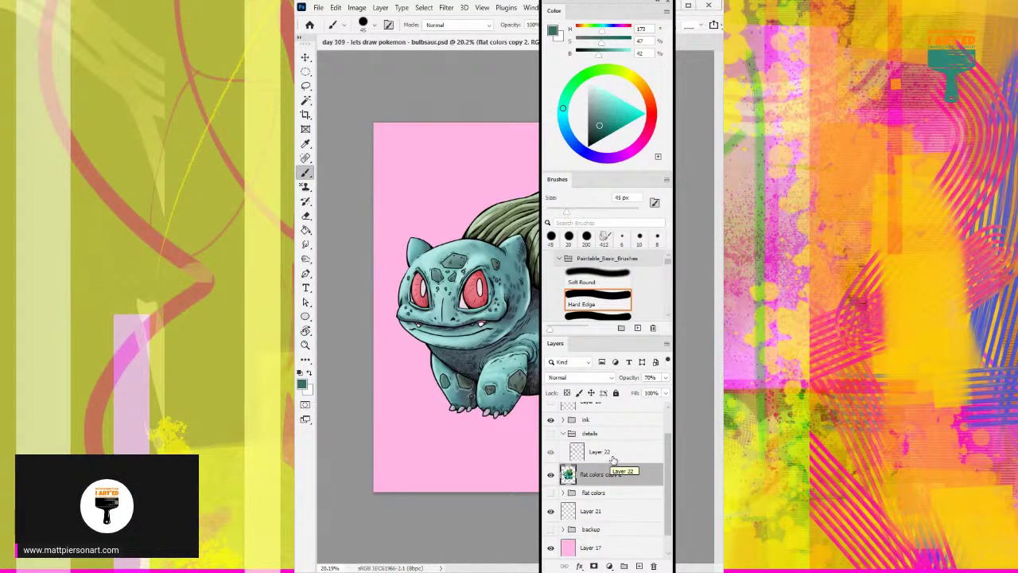
# Clear the floating panels off the canvas and make Layer 22 in the details group active.
pyautogui.moveTo(591, 7); pyautogui.dragTo(776, 7)
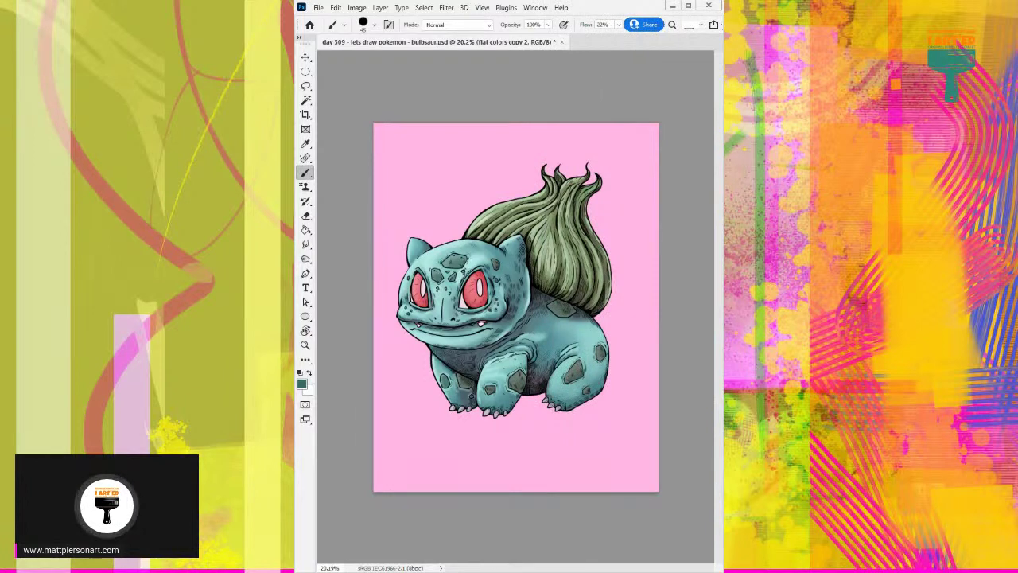
pyautogui.hotkey('alt', ']')
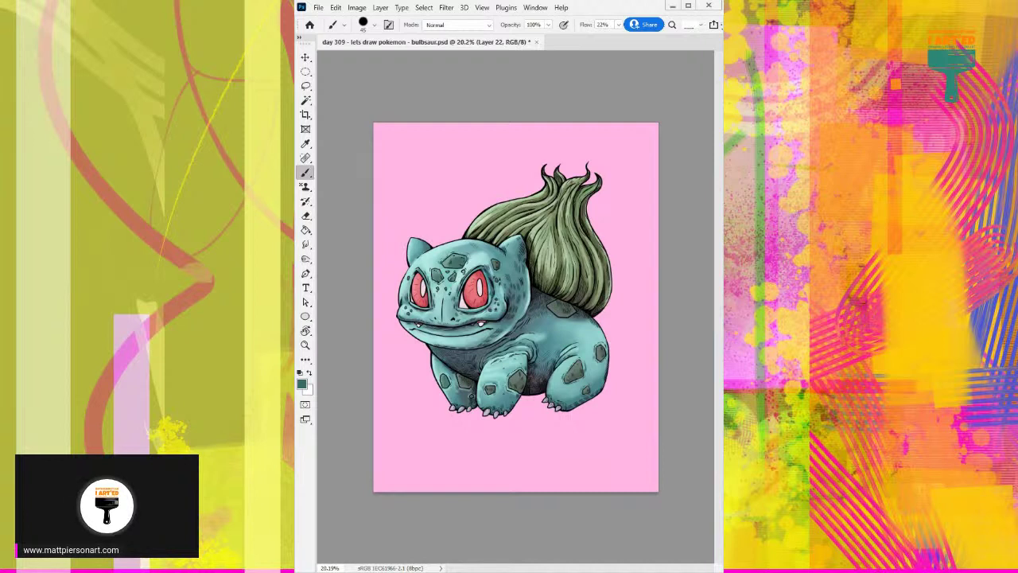
pyautogui.hotkey('alt', ']')
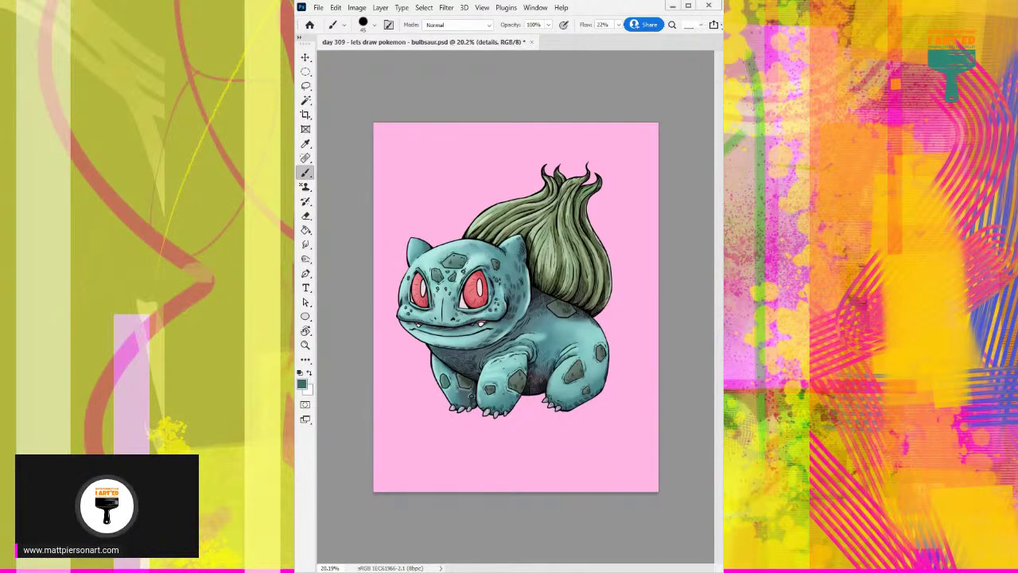
pyautogui.hotkey('alt', '[')
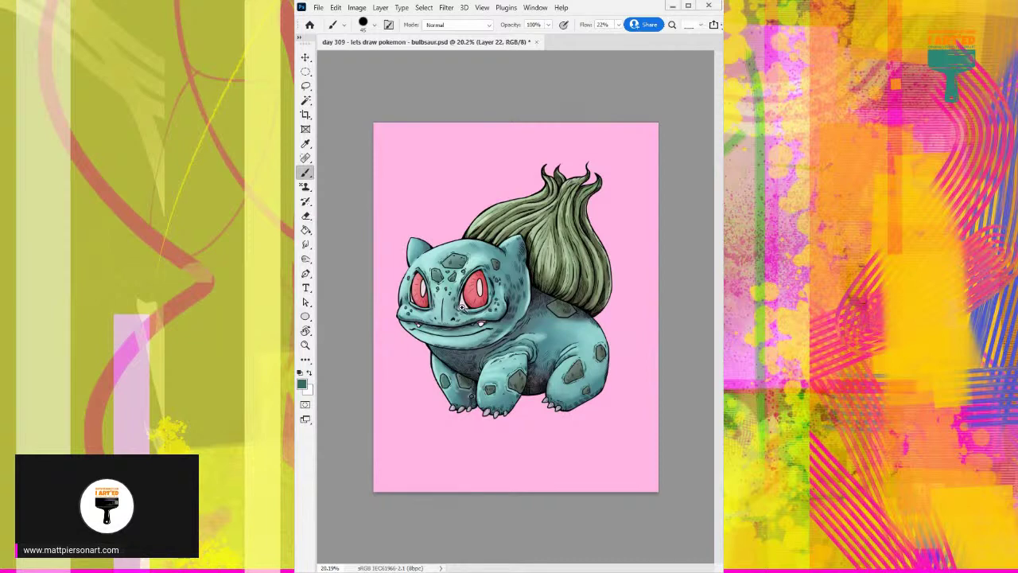
# Sample a dark olive from the bulb and shade the lower part of the fold near its outer edge with a size 15 brush.
pyautogui.moveTo(464, 308); pyautogui.dragTo(517, 286)
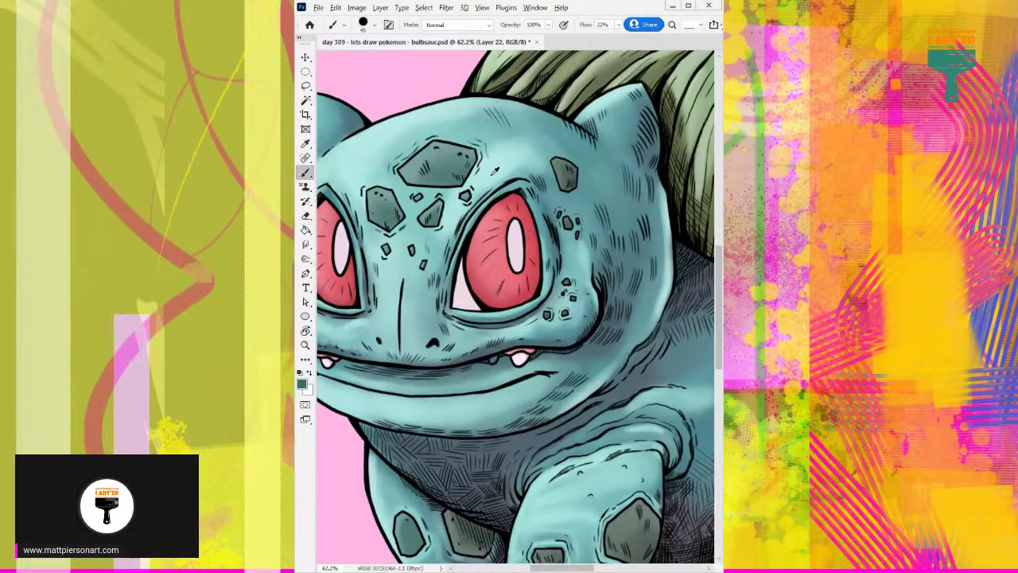
pyautogui.moveTo(624, 174); pyautogui.dragTo(611, 293)
pyautogui.moveTo(545, 324); pyautogui.dragTo(520, 272)
pyautogui.moveTo(459, 307); pyautogui.dragTo(454, 209)
pyautogui.moveTo(612, 322); pyautogui.dragTo(502, 252)
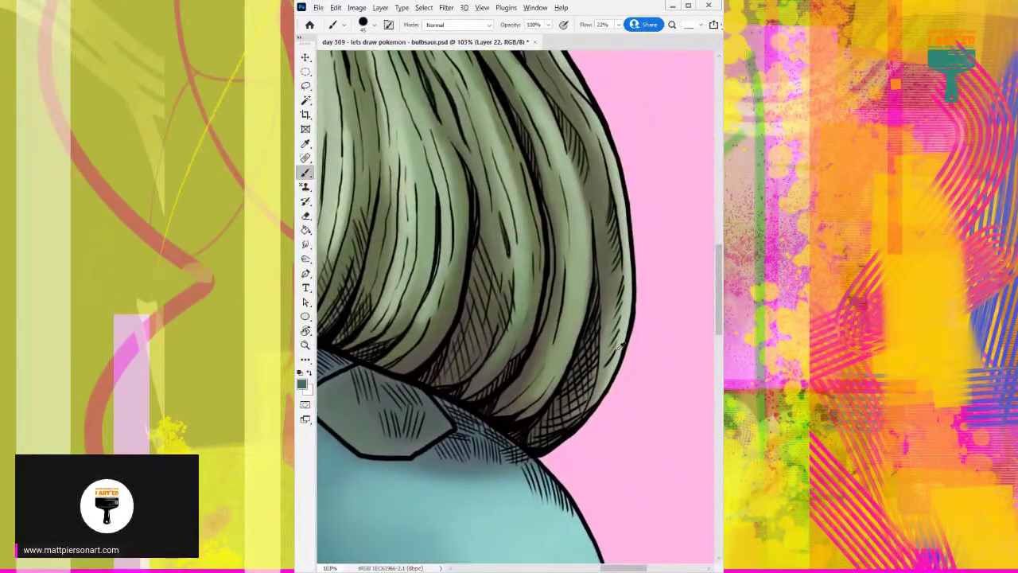
pyautogui.keyDown('alt'); pyautogui.click(554, 316); pyautogui.keyUp('alt')
pyautogui.press('[')
pyautogui.press('[')
pyautogui.press('[')
pyautogui.press('[')
pyautogui.press('[')
pyautogui.press('[')
pyautogui.press('[')
pyautogui.moveTo(547, 334)
pyautogui.mouseDown()
pyautogui.moveTo(553, 302)
pyautogui.moveTo(538, 341)
pyautogui.moveTo(554, 297)
pyautogui.moveTo(520, 386)
pyautogui.mouseUp()
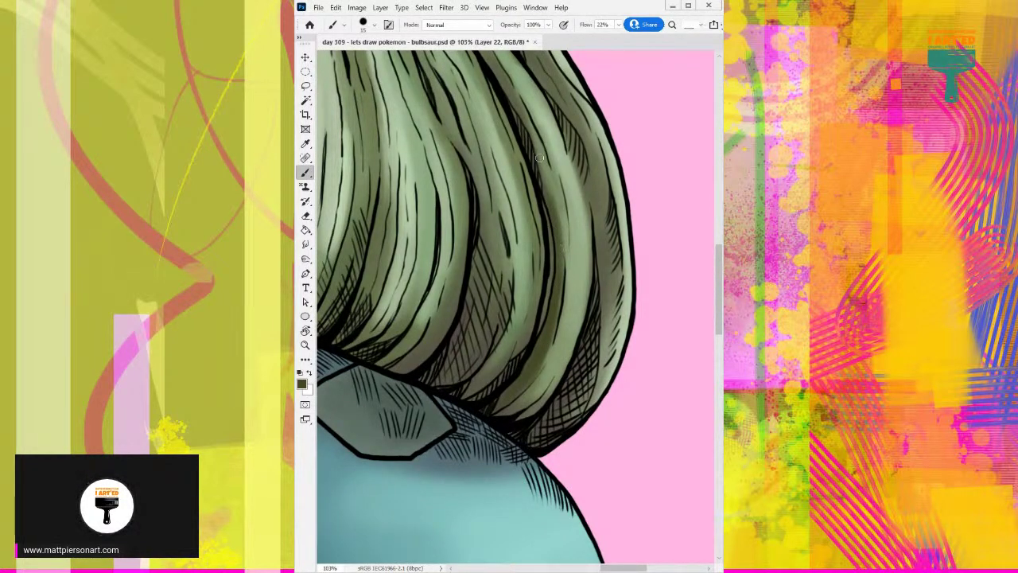
# Extend the dark olive shading along the inner edge of the same bulb fold, from its upper bend to its base.
pyautogui.moveTo(540, 160); pyautogui.dragTo(550, 204)
pyautogui.moveTo(529, 150); pyautogui.dragTo(564, 246)
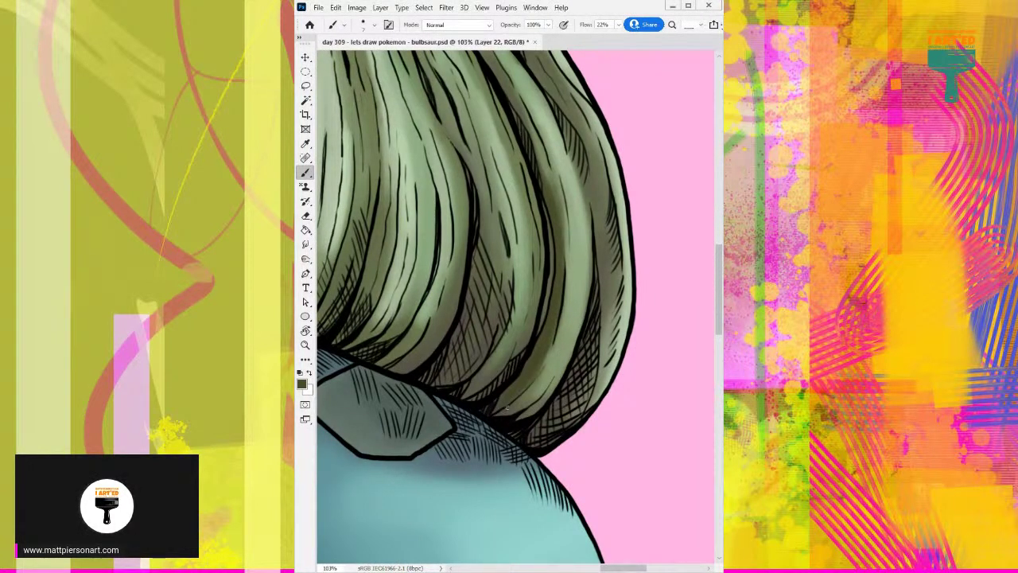
pyautogui.moveTo(556, 339); pyautogui.dragTo(542, 370)
pyautogui.moveTo(567, 280)
pyautogui.mouseDown()
pyautogui.moveTo(560, 338)
pyautogui.moveTo(537, 390)
pyautogui.moveTo(517, 400)
pyautogui.mouseUp()
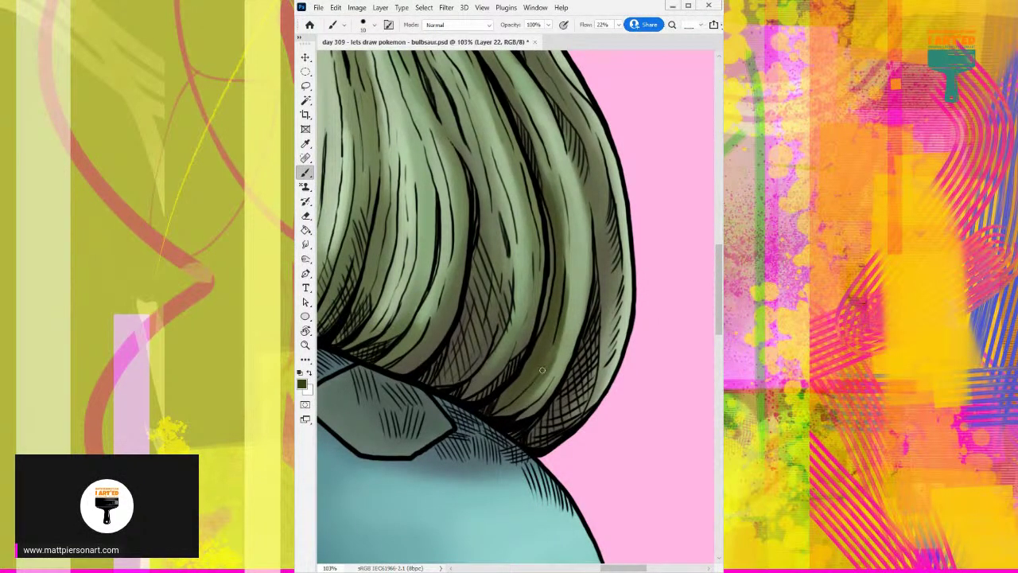
# Darken the base of the fold with a size 10 brush and blend it upward using green tones sampled from the fold.
pyautogui.moveTo(551, 353)
pyautogui.mouseDown()
pyautogui.moveTo(532, 400)
pyautogui.moveTo(512, 414)
pyautogui.mouseUp()
pyautogui.moveTo(544, 384)
pyautogui.mouseDown()
pyautogui.moveTo(564, 343)
pyautogui.moveTo(546, 382)
pyautogui.mouseUp()
pyautogui.keyDown('alt'); pyautogui.click(566, 341); pyautogui.keyUp('alt')
pyautogui.moveTo(561, 339); pyautogui.dragTo(533, 388)
pyautogui.keyDown('alt'); pyautogui.click(564, 328); pyautogui.keyUp('alt')
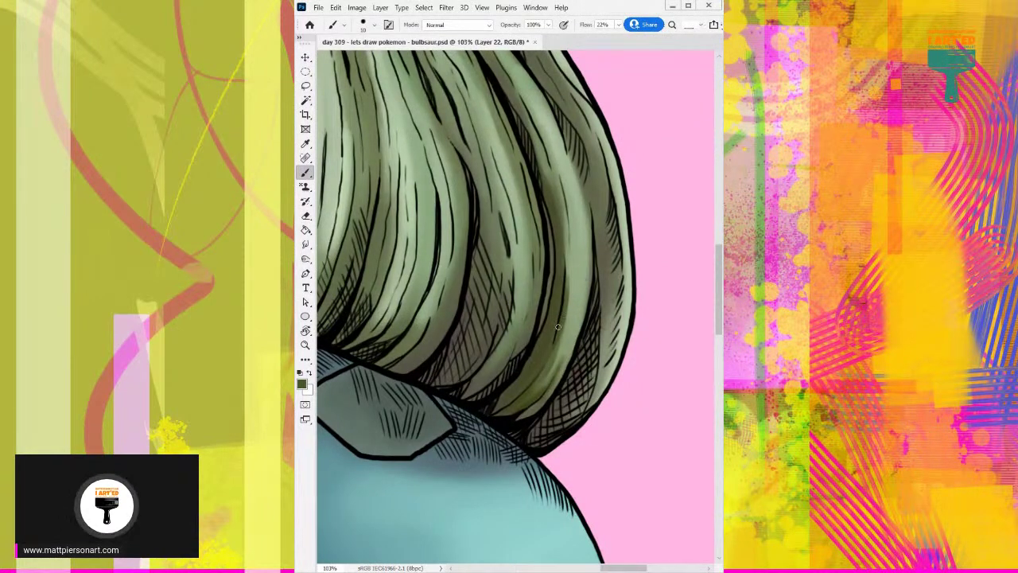
pyautogui.keyDown('alt'); pyautogui.click(577, 287); pyautogui.keyUp('alt')
pyautogui.moveTo(568, 284); pyautogui.dragTo(556, 350)
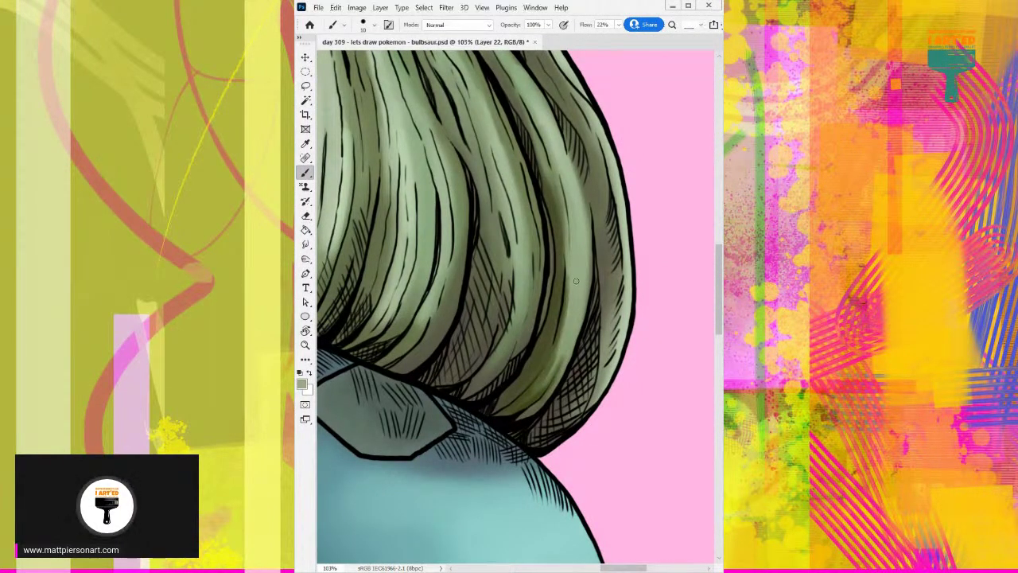
# Sample a dark green and shade the upper inner edge of the fold beside the ink line.
pyautogui.keyDown('alt'); pyautogui.click(559, 204); pyautogui.keyUp('alt')
pyautogui.moveTo(549, 160); pyautogui.dragTo(557, 199)
pyautogui.moveTo(530, 137); pyautogui.dragTo(556, 203)
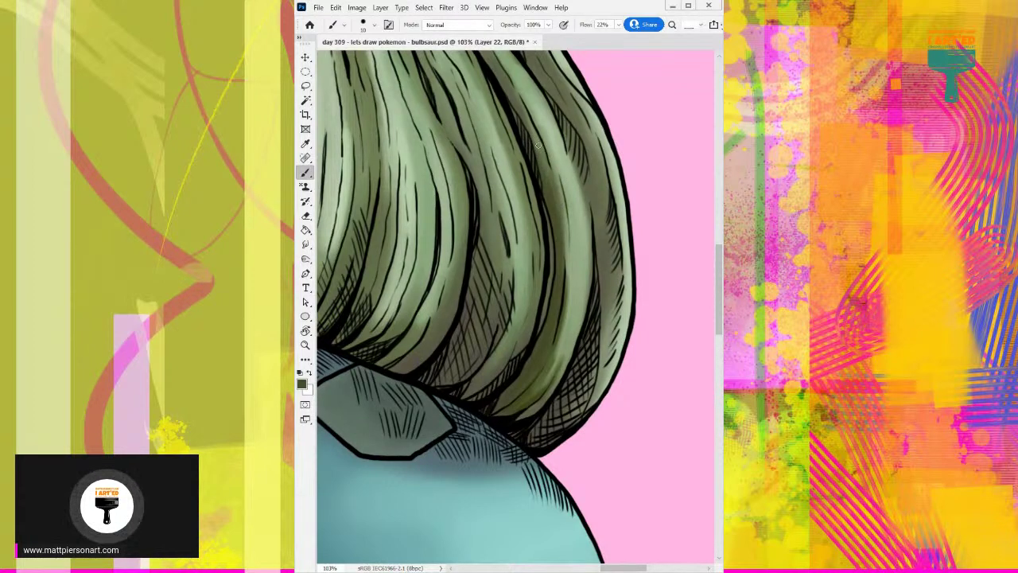
# Paint a light green highlight down the middle of the bulb fold with the size 10 brush.
pyautogui.keyDown('alt'); pyautogui.click(578, 228); pyautogui.keyUp('alt')
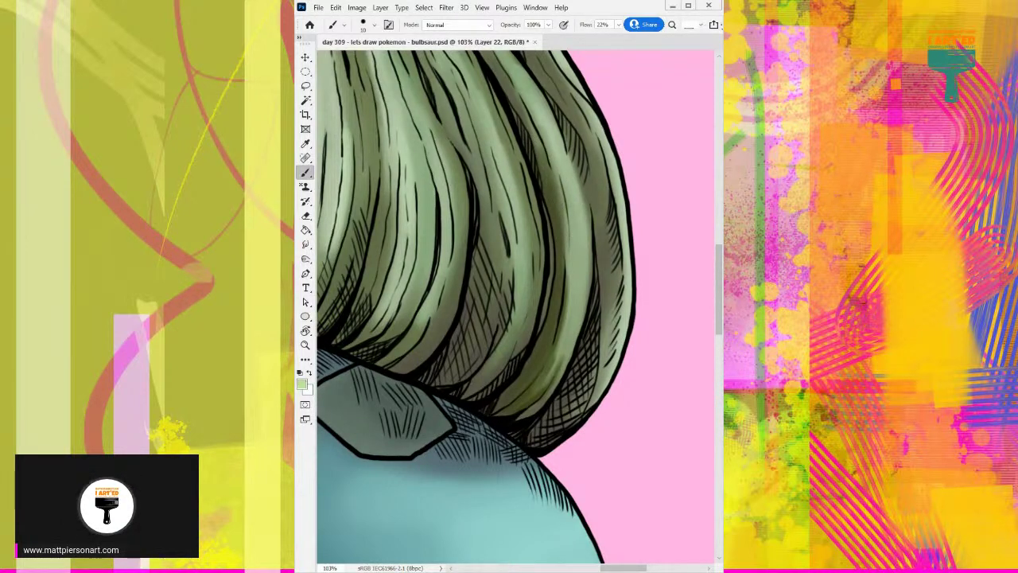
pyautogui.moveTo(575, 196)
pyautogui.mouseDown()
pyautogui.moveTo(572, 305)
pyautogui.moveTo(582, 209)
pyautogui.moveTo(587, 239)
pyautogui.moveTo(575, 211)
pyautogui.moveTo(566, 325)
pyautogui.mouseUp()
pyautogui.moveTo(578, 283)
pyautogui.mouseDown()
pyautogui.moveTo(564, 348)
pyautogui.moveTo(548, 334)
pyautogui.moveTo(557, 324)
pyautogui.mouseUp()
pyautogui.scroll(3, 557, 324)
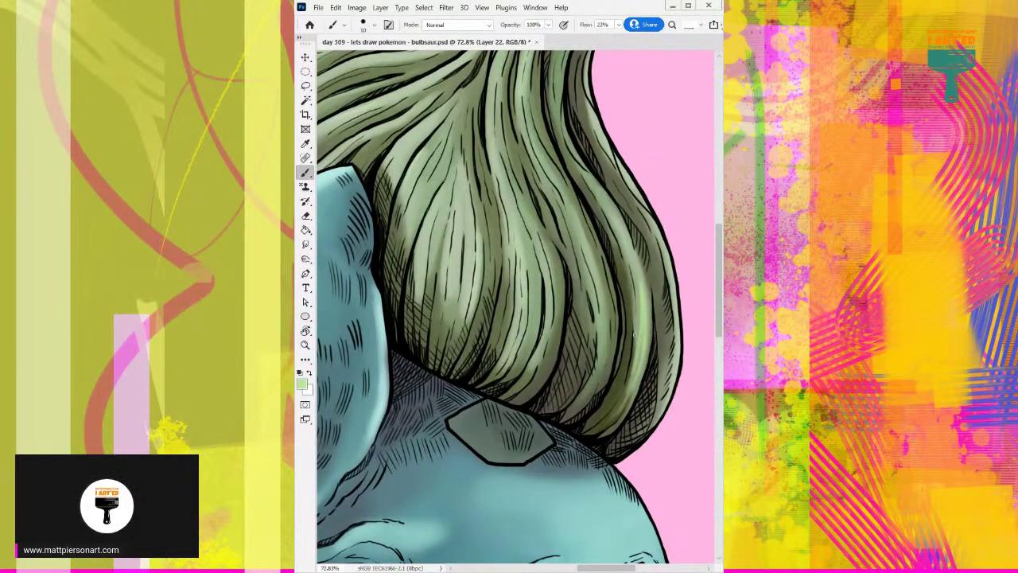
pyautogui.scroll(2, 643, 336)
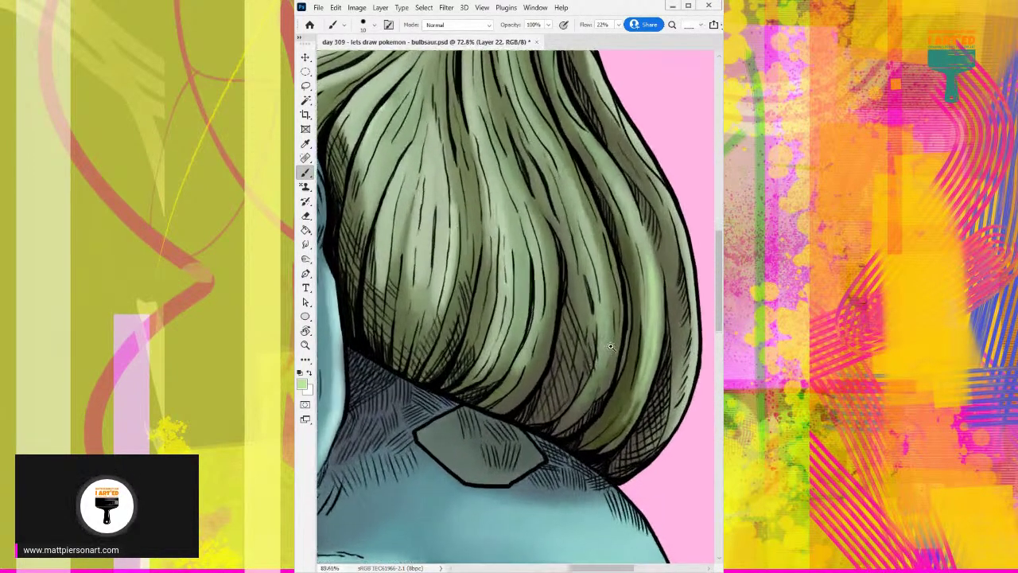
# Enlarge the brush to 20 and paint a sampled medium green down the lower part of the neighboring bulb fold.
pyautogui.keyDown('alt'); pyautogui.click(639, 349); pyautogui.keyUp('alt')
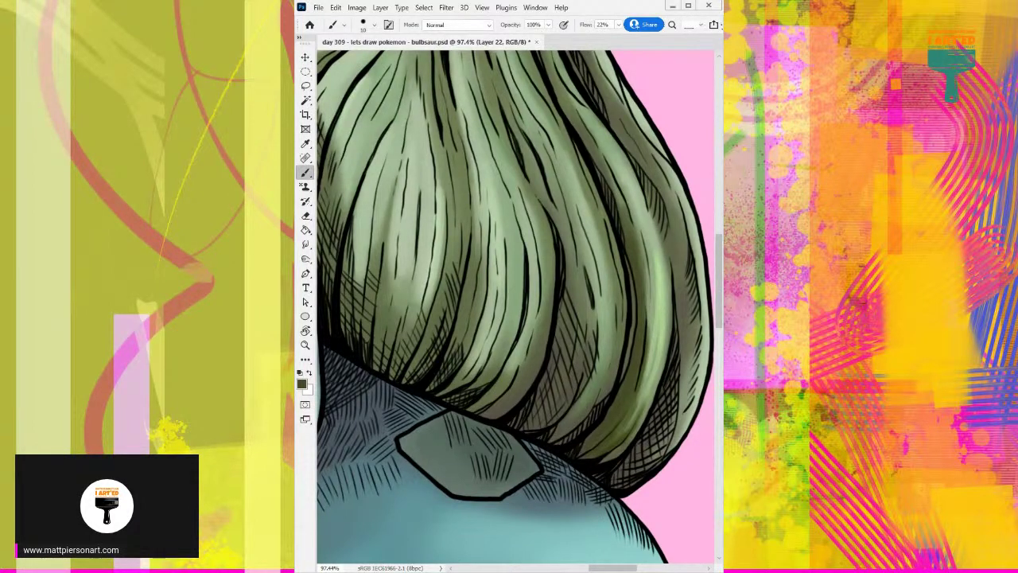
pyautogui.press(']')
pyautogui.press(']')
pyautogui.press(']')
pyautogui.press(']')
pyautogui.press(']')
pyautogui.press(']')
pyautogui.press(']')
pyautogui.press(']')
pyautogui.press(']')
pyautogui.press(']')
pyautogui.moveTo(647, 281)
pyautogui.mouseDown()
pyautogui.moveTo(609, 400)
pyautogui.moveTo(640, 289)
pyautogui.mouseUp()
pyautogui.keyDown('alt'); pyautogui.click(612, 315); pyautogui.keyUp('alt')
pyautogui.press(']')
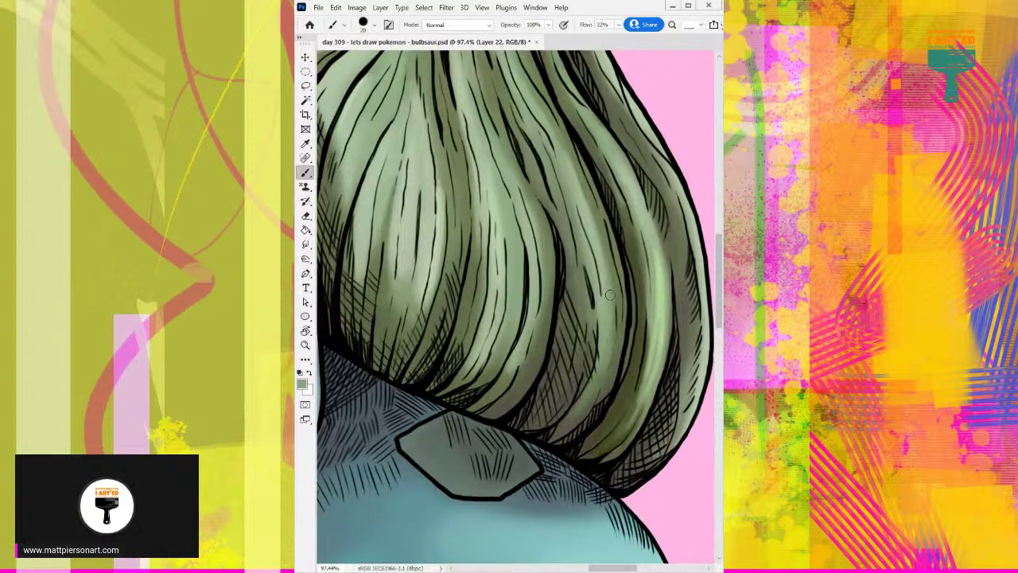
pyautogui.moveTo(597, 375)
pyautogui.mouseDown()
pyautogui.moveTo(606, 328)
pyautogui.moveTo(614, 343)
pyautogui.moveTo(591, 399)
pyautogui.moveTo(619, 289)
pyautogui.moveTo(582, 404)
pyautogui.mouseUp()
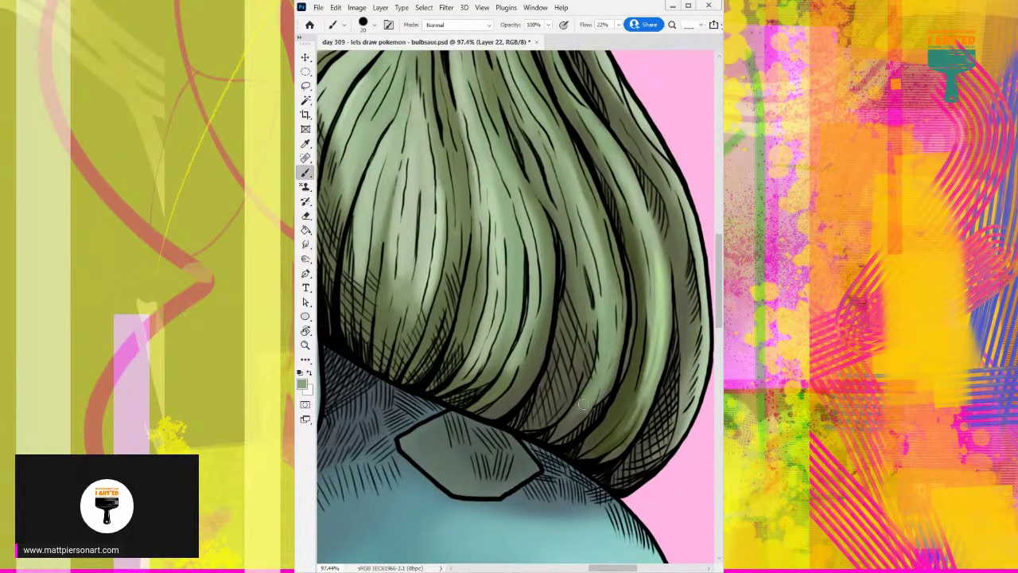
# Sample a darker green to shade the base of that fold and blend it upward with a sampled gray-green.
pyautogui.keyDown('alt'); pyautogui.click(583, 417); pyautogui.keyUp('alt')
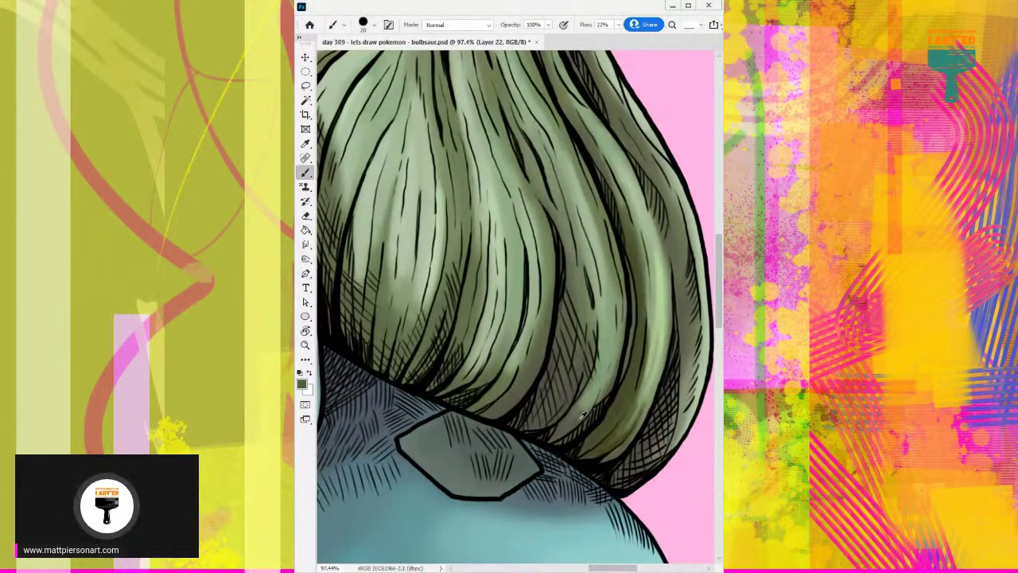
pyautogui.moveTo(565, 427)
pyautogui.mouseDown()
pyautogui.moveTo(594, 387)
pyautogui.moveTo(566, 428)
pyautogui.moveTo(608, 359)
pyautogui.moveTo(601, 366)
pyautogui.moveTo(603, 342)
pyautogui.mouseUp()
pyautogui.keyDown('alt'); pyautogui.click(611, 313); pyautogui.keyUp('alt')
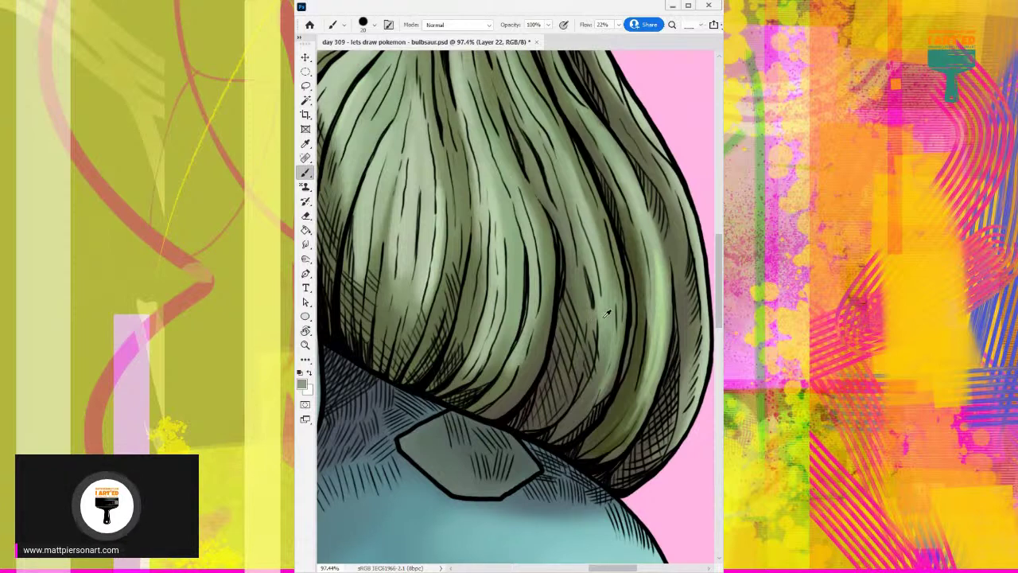
pyautogui.moveTo(580, 283)
pyautogui.mouseDown()
pyautogui.moveTo(576, 358)
pyautogui.moveTo(579, 273)
pyautogui.moveTo(586, 306)
pyautogui.moveTo(575, 250)
pyautogui.mouseUp()
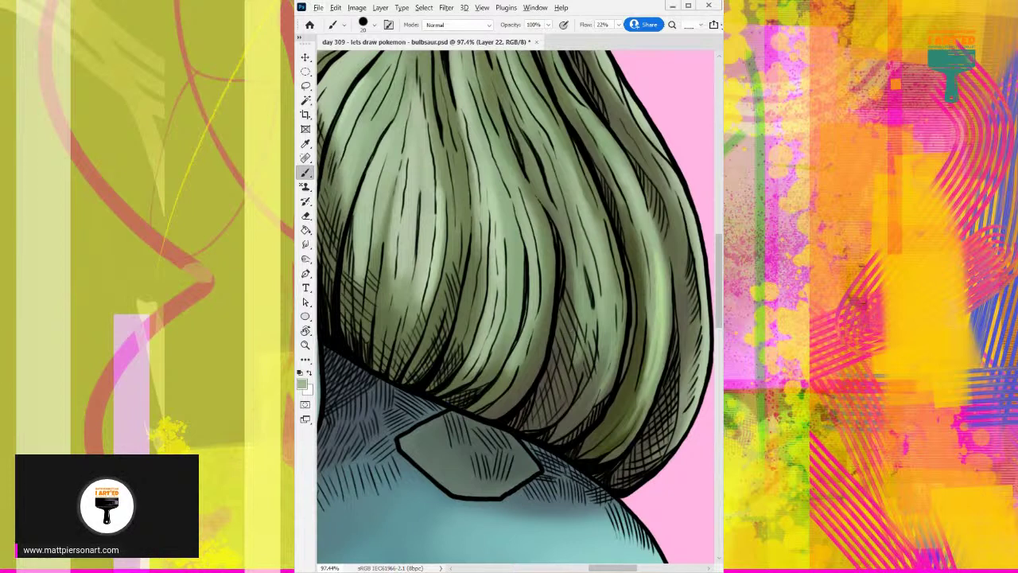
# Sample a dark olive and paint a long thin crease down the middle of the fold with the size 9 brush.
pyautogui.keyDown('alt'); pyautogui.click(672, 133); pyautogui.keyUp('alt')
pyautogui.keyDown('alt'); pyautogui.rightClick(581, 193); pyautogui.keyUp('alt')
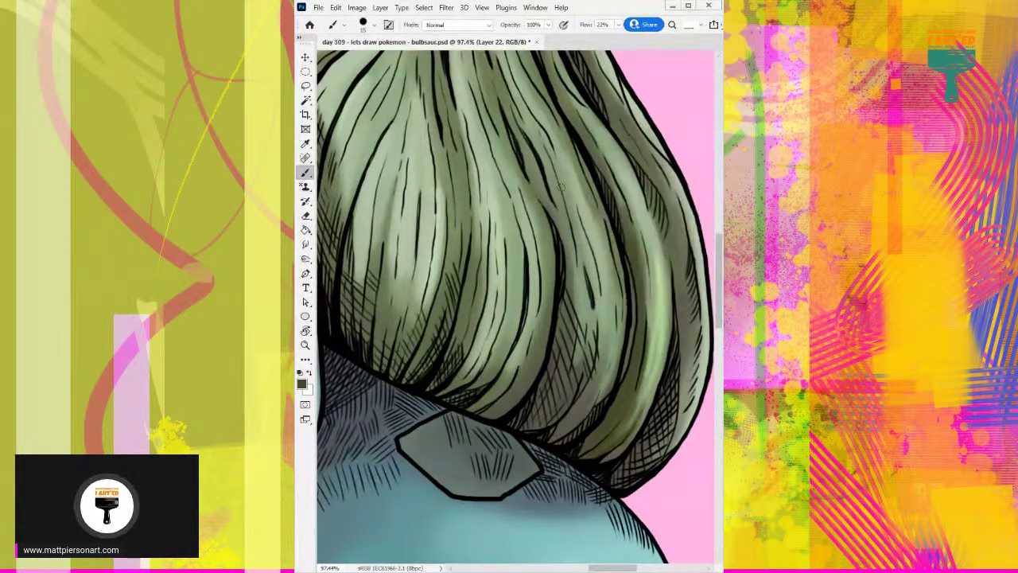
pyautogui.press('[')
pyautogui.moveTo(575, 205); pyautogui.dragTo(599, 275)
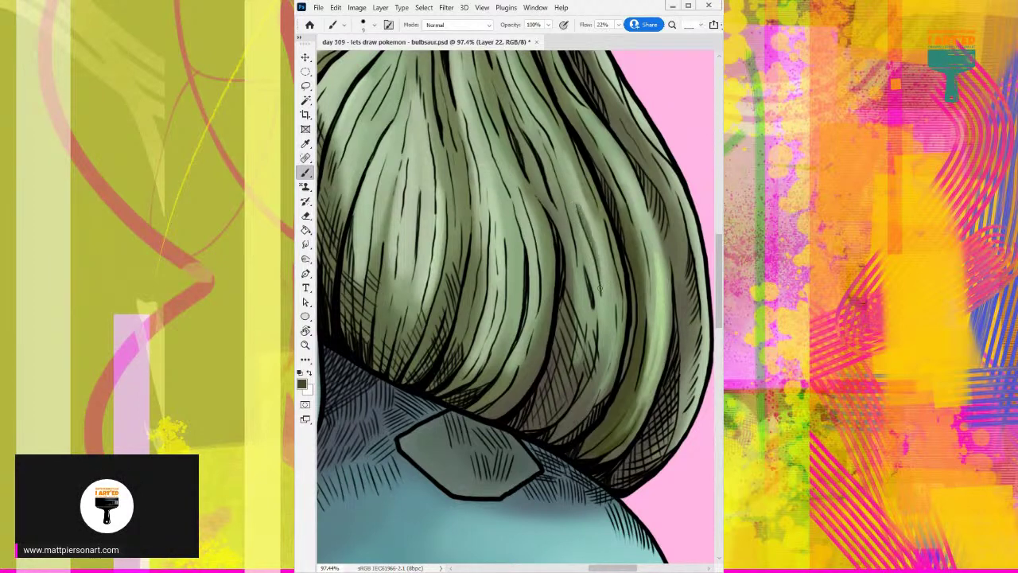
pyautogui.moveTo(591, 224)
pyautogui.mouseDown()
pyautogui.moveTo(606, 290)
pyautogui.moveTo(603, 272)
pyautogui.mouseUp()
pyautogui.moveTo(578, 206); pyautogui.dragTo(595, 241)
pyautogui.moveTo(571, 173)
pyautogui.mouseDown()
pyautogui.moveTo(590, 231)
pyautogui.moveTo(582, 210)
pyautogui.mouseUp()
pyautogui.moveTo(565, 156); pyautogui.dragTo(602, 289)
pyautogui.moveTo(590, 220); pyautogui.dragTo(600, 264)
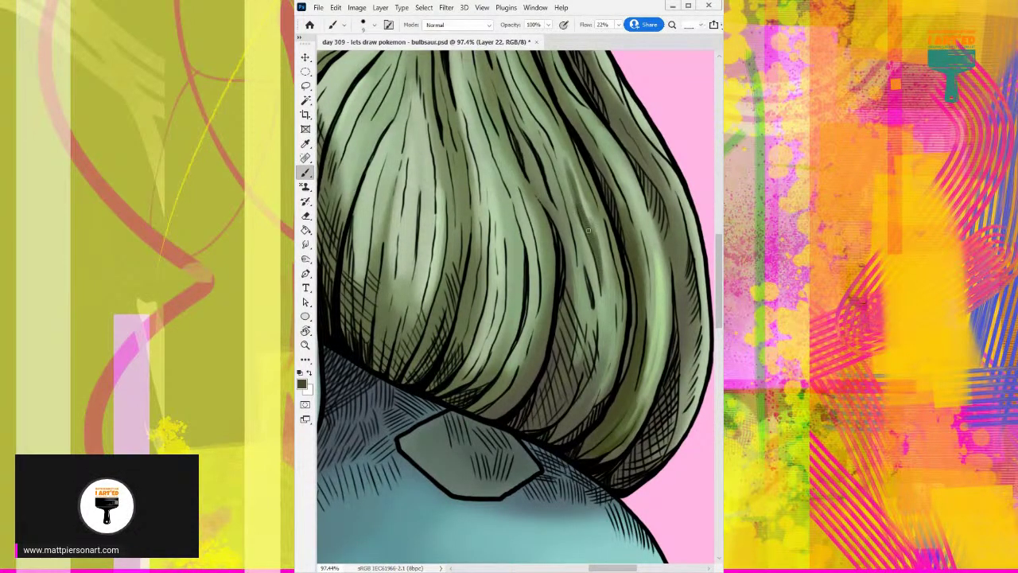
pyautogui.moveTo(581, 197); pyautogui.dragTo(593, 232)
pyautogui.moveTo(575, 179)
pyautogui.mouseDown()
pyautogui.moveTo(590, 224)
pyautogui.moveTo(582, 201)
pyautogui.mouseUp()
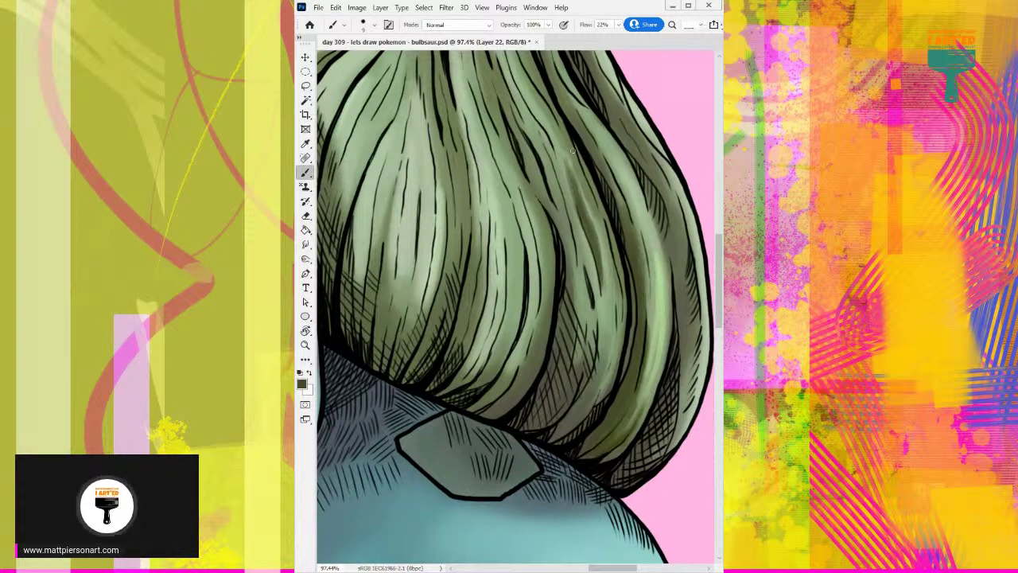
# Soften the edges of the olive crease with lighter greens sampled from the surrounding folds.
pyautogui.keyDown('alt'); pyautogui.click(594, 217); pyautogui.keyUp('alt')
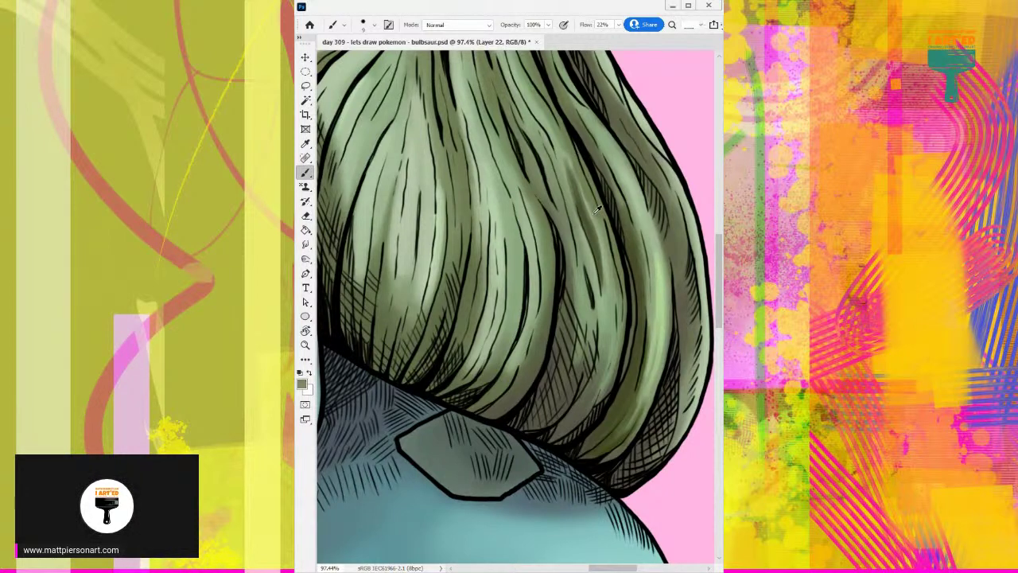
pyautogui.keyDown('alt'); pyautogui.click(614, 288); pyautogui.keyUp('alt')
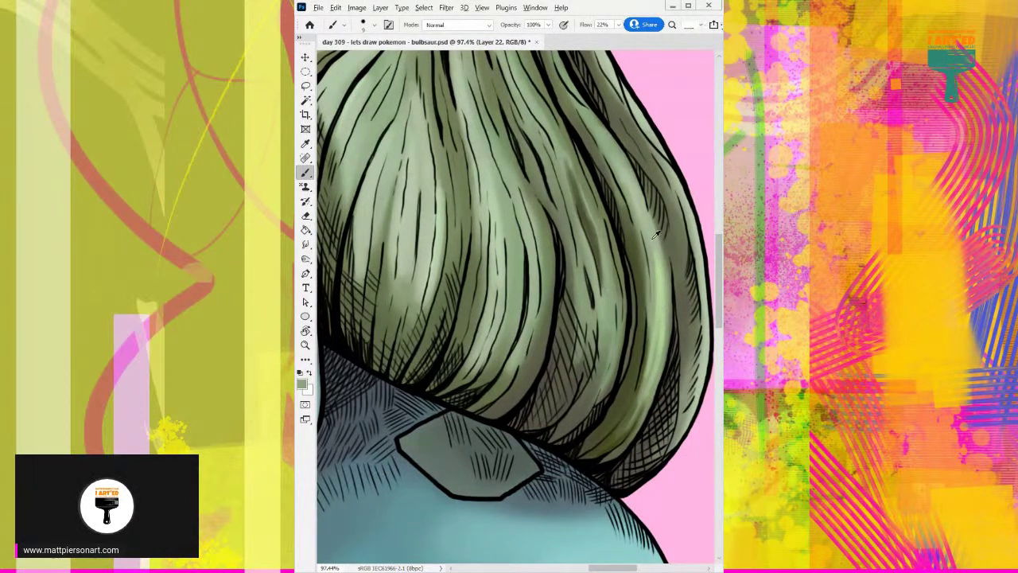
pyautogui.keyDown('alt'); pyautogui.click(649, 213); pyautogui.keyUp('alt')
pyautogui.keyDown('alt'); pyautogui.click(589, 207); pyautogui.keyUp('alt')
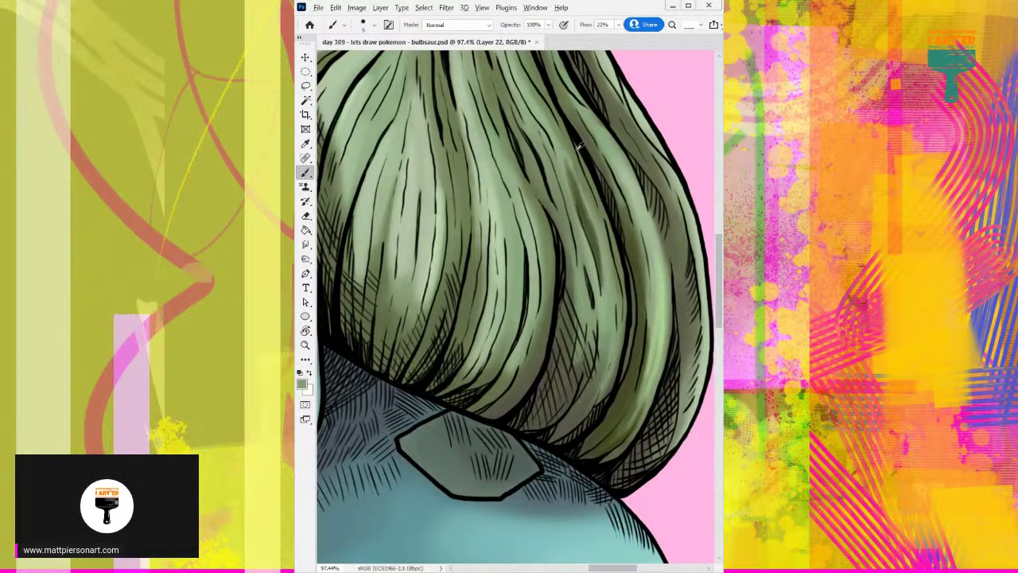
pyautogui.moveTo(575, 167); pyautogui.dragTo(588, 219)
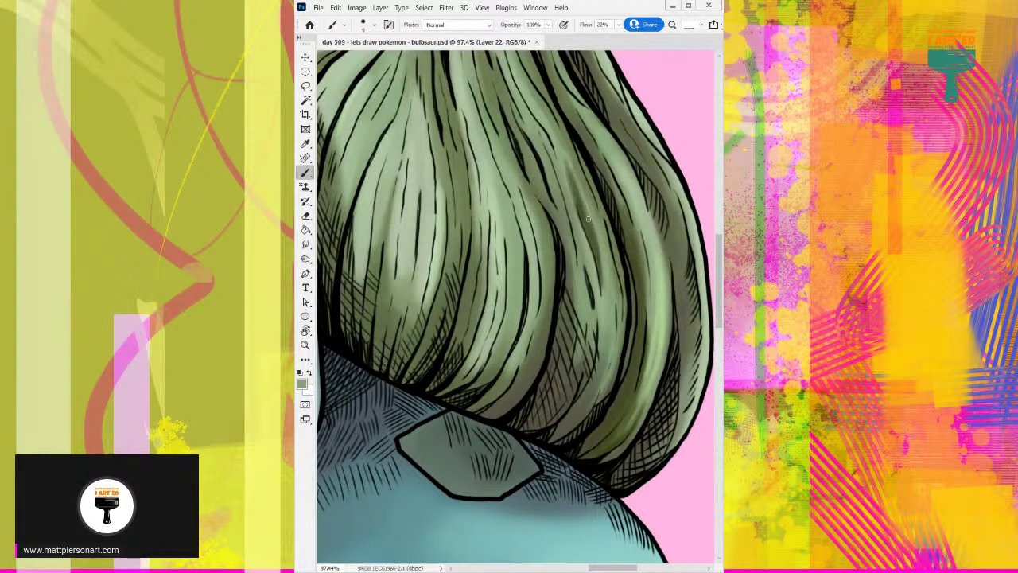
pyautogui.moveTo(641, 200)
pyautogui.mouseDown()
pyautogui.moveTo(600, 239)
pyautogui.moveTo(595, 314)
pyautogui.moveTo(609, 315)
pyautogui.moveTo(527, 264)
pyautogui.moveTo(529, 272)
pyautogui.mouseUp()
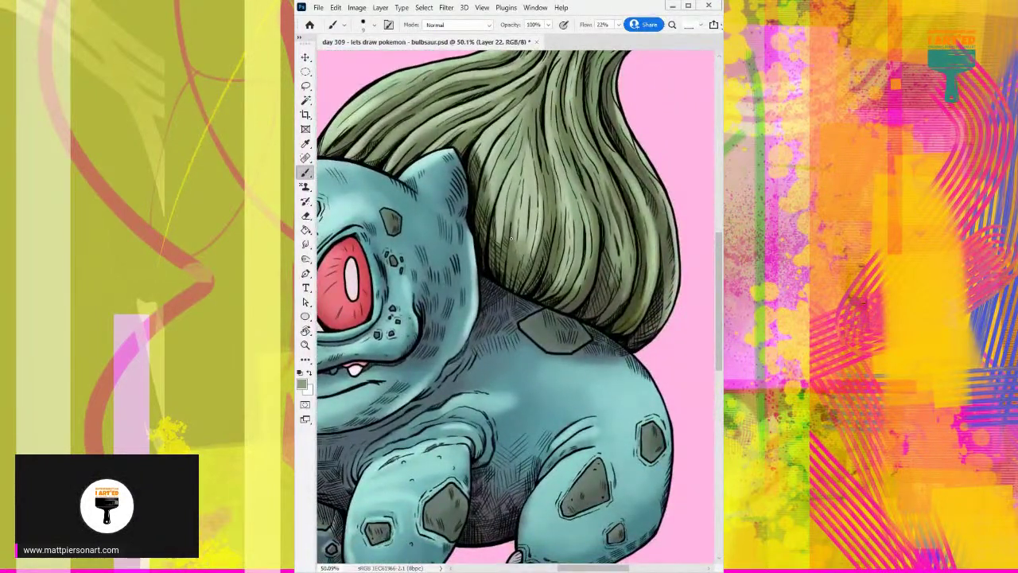
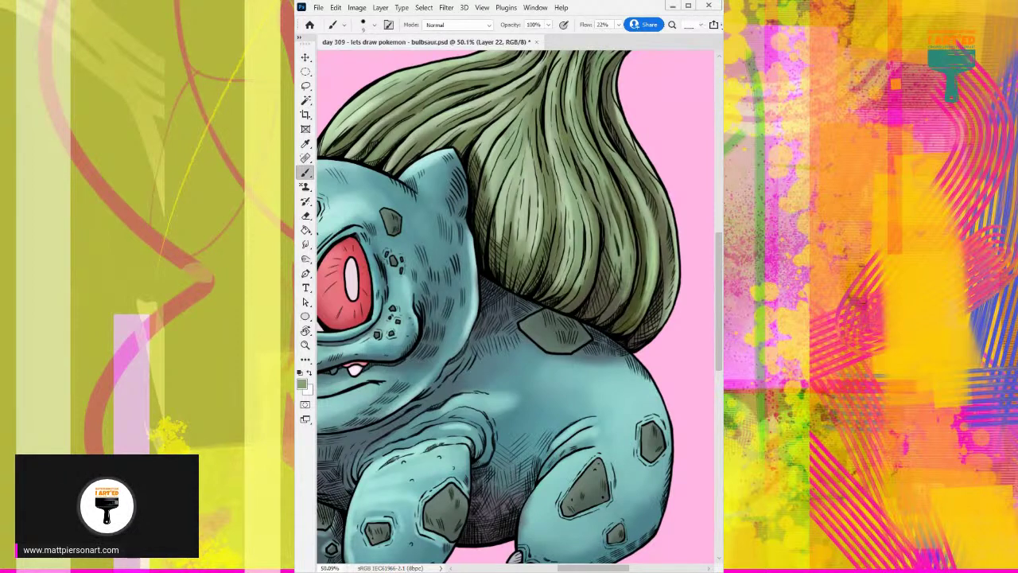
# Try tinting the side of the body green with a size 500 textured brush.
pyautogui.moveTo(607, 342)
pyautogui.mouseDown()
pyautogui.moveTo(600, 377)
pyautogui.moveTo(520, 424)
pyautogui.moveTo(512, 393)
pyautogui.moveTo(580, 429)
pyautogui.moveTo(532, 456)
pyautogui.moveTo(628, 456)
pyautogui.moveTo(648, 436)
pyautogui.moveTo(632, 409)
pyautogui.moveTo(540, 424)
pyautogui.moveTo(500, 393)
pyautogui.moveTo(548, 385)
pyautogui.moveTo(628, 452)
pyautogui.mouseUp()
pyautogui.hotkey('ctrl', 'z')
pyautogui.hotkey('ctrl', 'z')
pyautogui.hotkey('ctrl', 'z')
pyautogui.hotkey('ctrl', 'z')
pyautogui.hotkey('ctrl', 'z')
pyautogui.hotkey('ctrl', 'z')
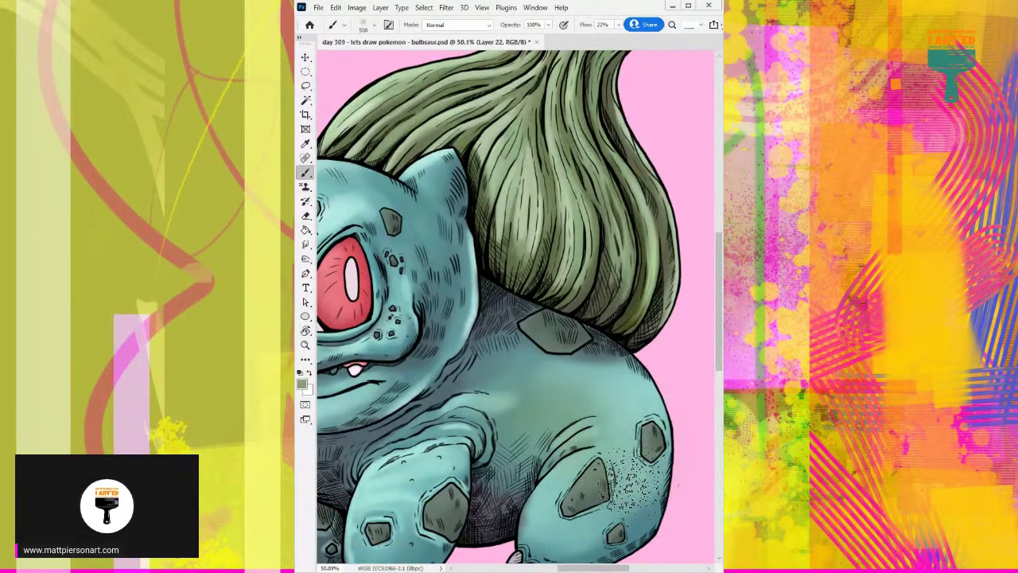
# Reduce the textured brush to 175 and blend a light teal sampled from the body over the rounded hindquarters.
pyautogui.moveTo(563, 401)
pyautogui.mouseDown()
pyautogui.moveTo(579, 395)
pyautogui.moveTo(604, 341)
pyautogui.moveTo(478, 271)
pyautogui.mouseUp()
pyautogui.press('[')
pyautogui.press('[')
pyautogui.press('[')
pyautogui.press('[')
pyautogui.press('[')
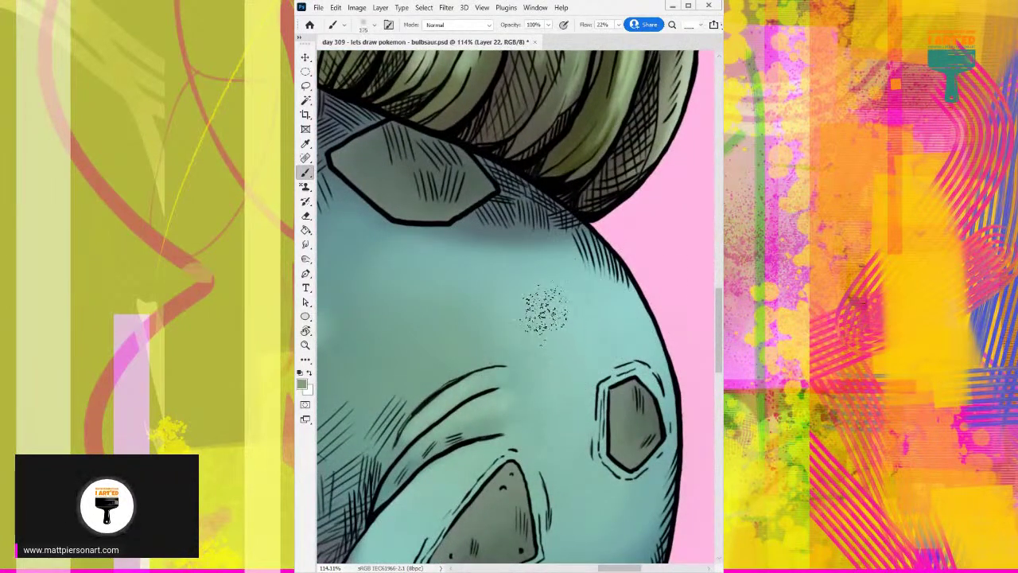
pyautogui.keyDown('alt'); pyautogui.click(568, 284); pyautogui.keyUp('alt')
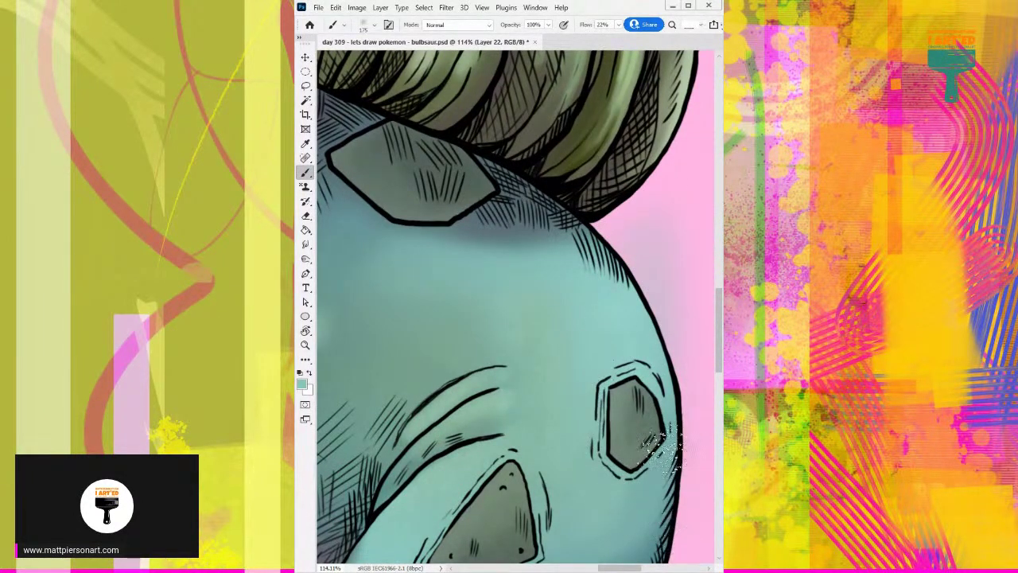
# Brush a light green sampled from the outer bulb fold down to its base with the size 175 textured brush.
pyautogui.moveTo(586, 167); pyautogui.dragTo(583, 455)
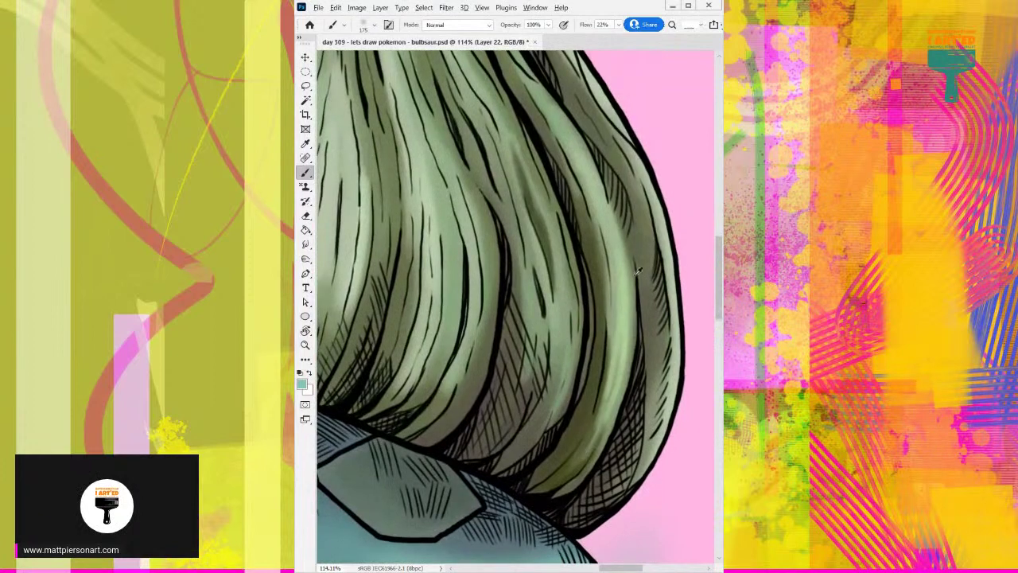
pyautogui.keyDown('alt'); pyautogui.click(624, 281); pyautogui.keyUp('alt')
pyautogui.moveTo(604, 381)
pyautogui.mouseDown()
pyautogui.moveTo(609, 211)
pyautogui.moveTo(606, 380)
pyautogui.moveTo(535, 511)
pyautogui.mouseUp()
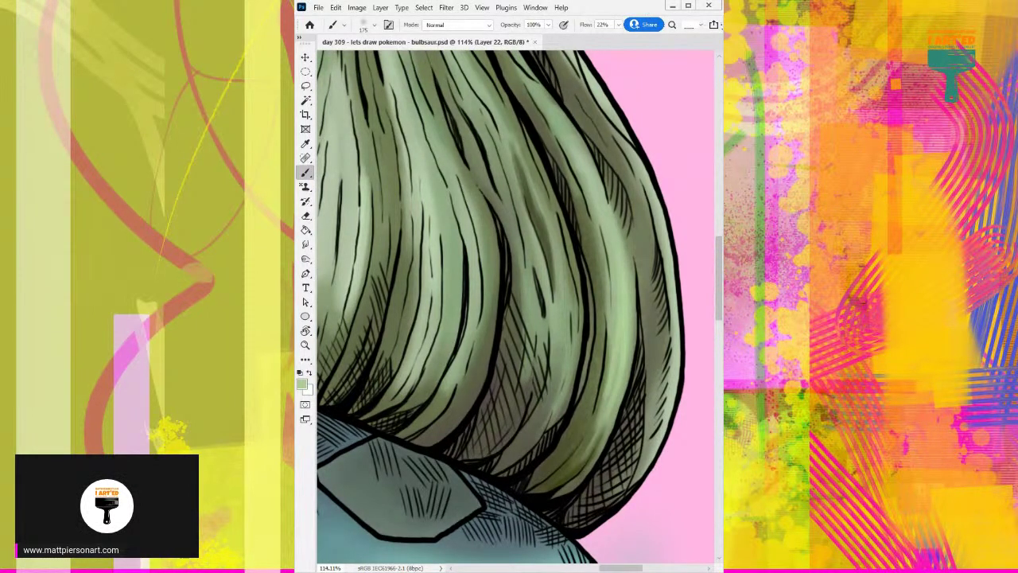
# Delete Layer 22 with its painted shading and add a fresh layer above the details layer.
pyautogui.hotkey('ctrl', 'j')
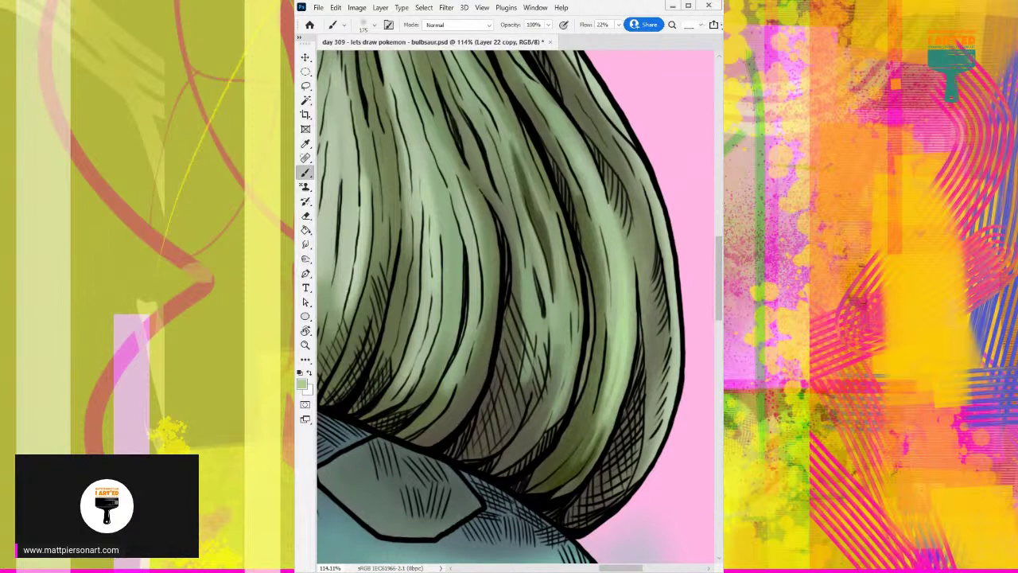
pyautogui.hotkey('ctrl', 'z')
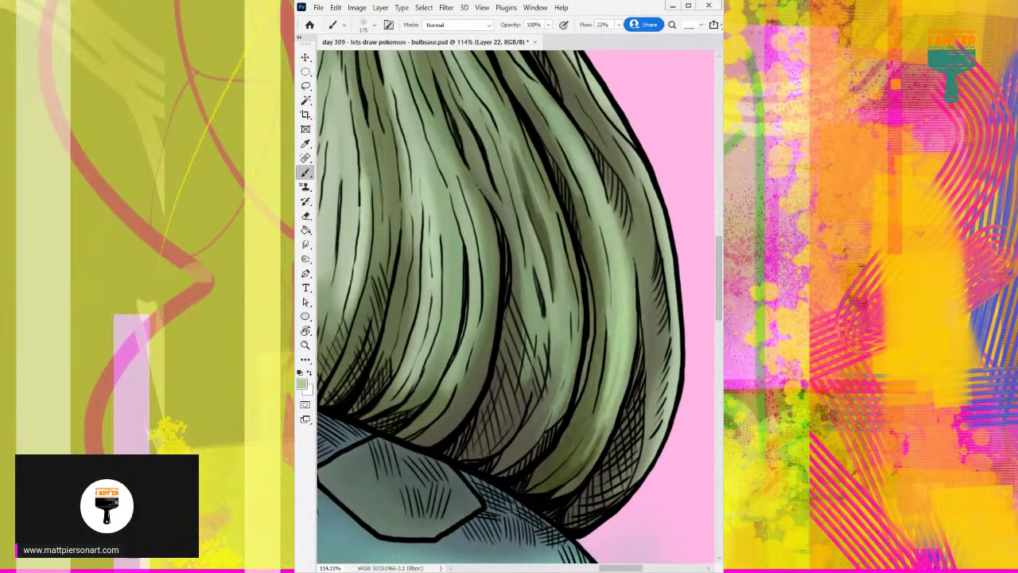
pyautogui.press('Delete')
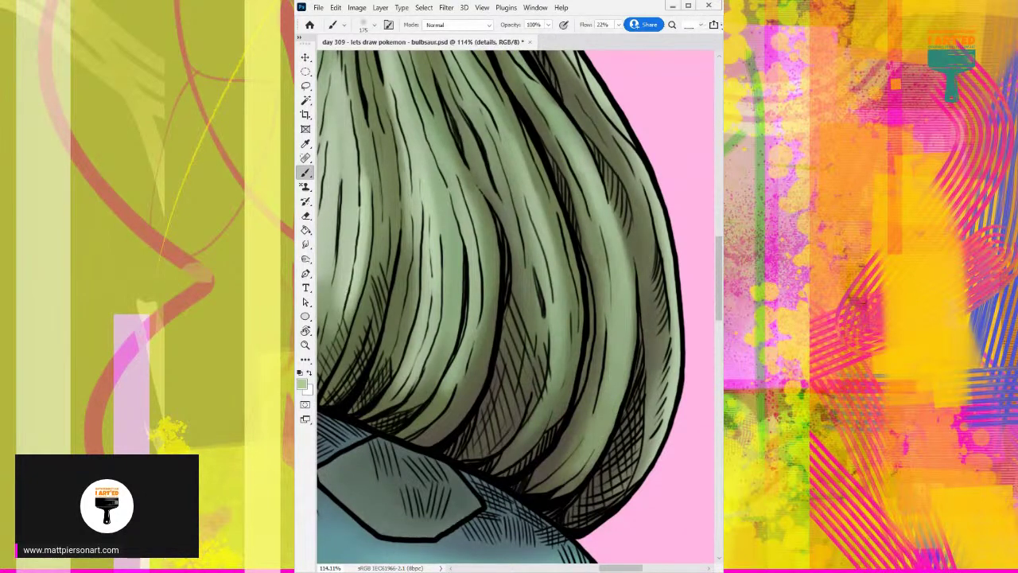
pyautogui.hotkey('alt', '[')
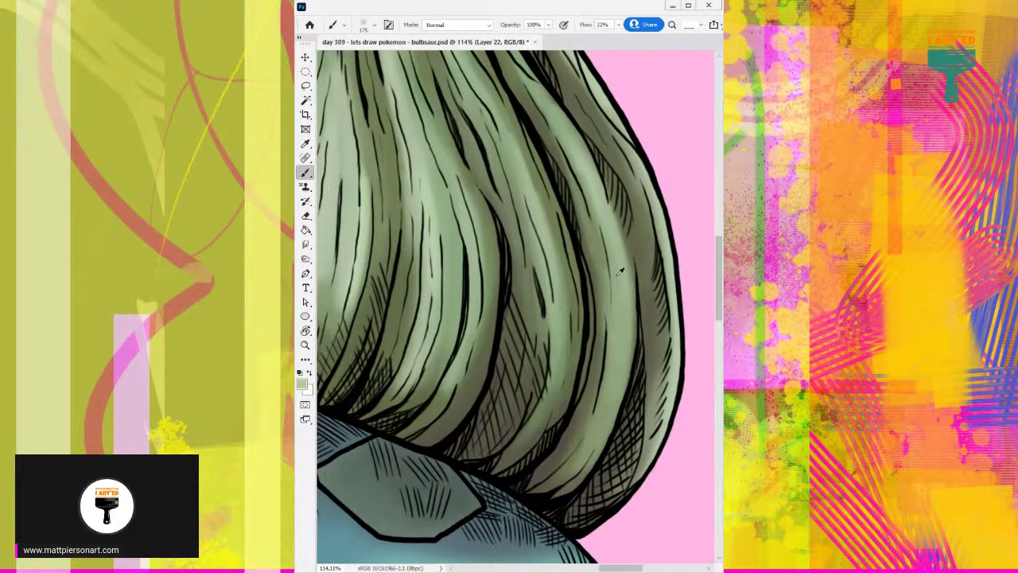
# Try blending sampled green along the outer bulb fold with the textured brush reduced to 90.
pyautogui.scroll(-4, 628, 275)
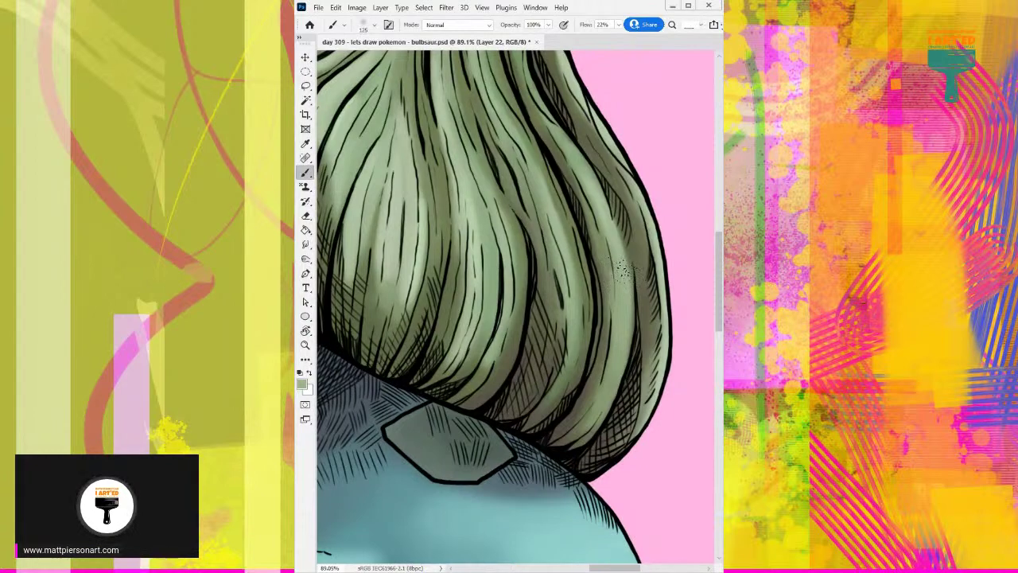
pyautogui.press('[')
pyautogui.press('[')
pyautogui.press('[')
pyautogui.press('[')
pyautogui.moveTo(640, 326); pyautogui.dragTo(642, 262)
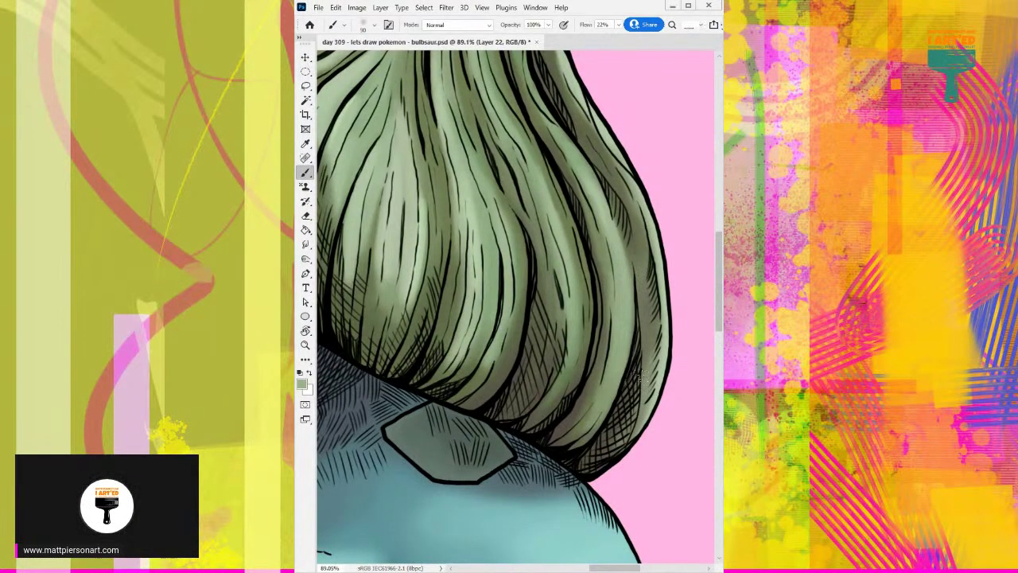
pyautogui.hotkey('ctrl', 'z')
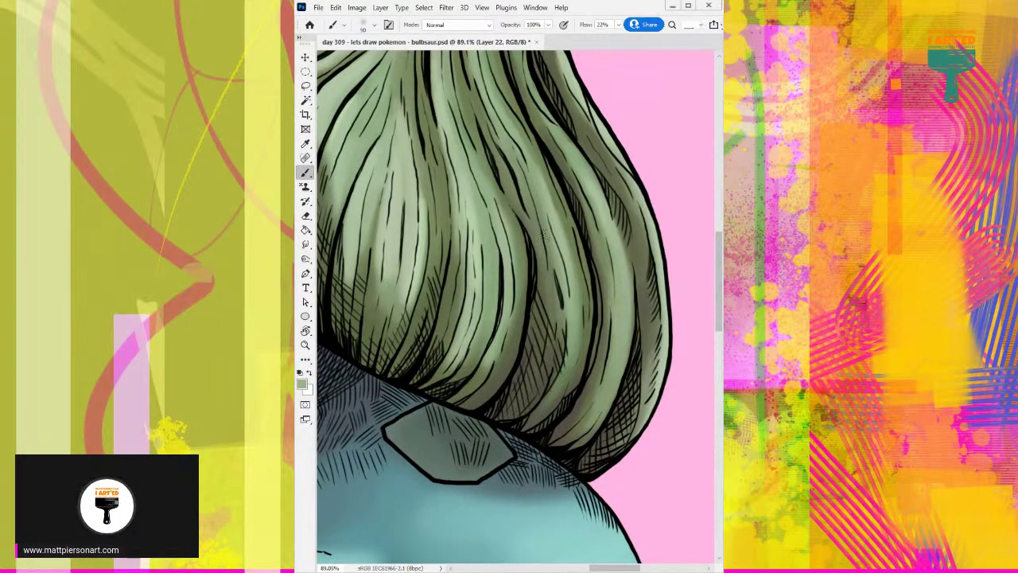
pyautogui.hotkey('ctrl', 'z')
# Add a new layer and paint a green sampled from the outer bulb fold onto its lower part.
pyautogui.hotkey('ctrl', 'shift', 'alt', 'n')
pyautogui.keyDown('alt'); pyautogui.click(628, 294); pyautogui.keyUp('alt')
pyautogui.moveTo(620, 366)
pyautogui.mouseDown()
pyautogui.moveTo(628, 250)
pyautogui.moveTo(623, 361)
pyautogui.mouseUp()
# Blend a light teal sampled from the body across the back below the gray patch with the size 175 textured brush.
pyautogui.press(']')
pyautogui.press(']')
pyautogui.press(']')
pyautogui.press(']')
pyautogui.press(']')
pyautogui.press(']')
pyautogui.press(']')
pyautogui.press(']')
pyautogui.press(']')
pyautogui.moveTo(520, 452); pyautogui.dragTo(625, 278)
pyautogui.press('[')
pyautogui.press('[')
pyautogui.press('[')
pyautogui.press('[')
pyautogui.press('[')
pyautogui.keyDown('alt'); pyautogui.click(601, 365); pyautogui.keyUp('alt')
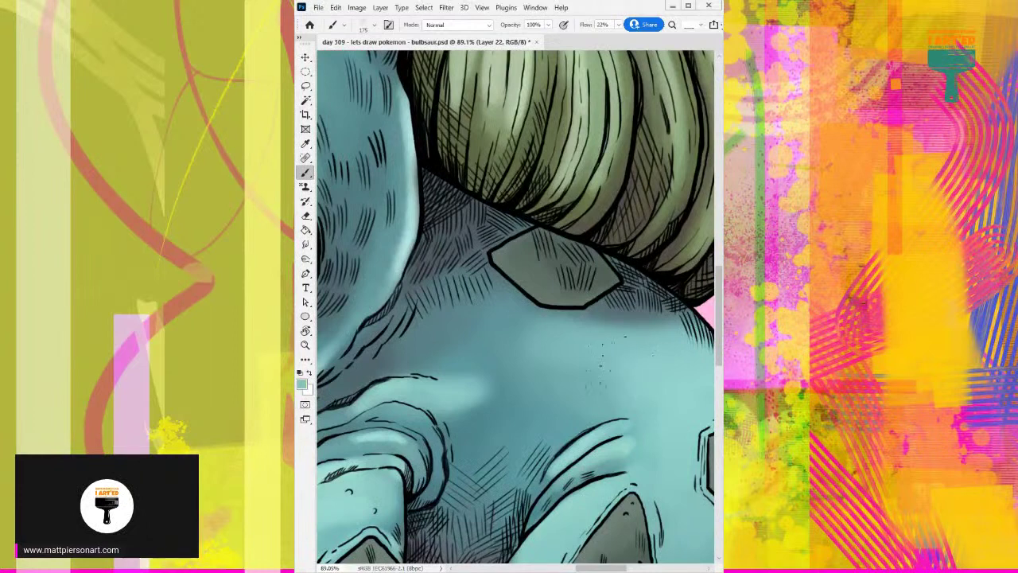
pyautogui.scroll(5, 557, 381)
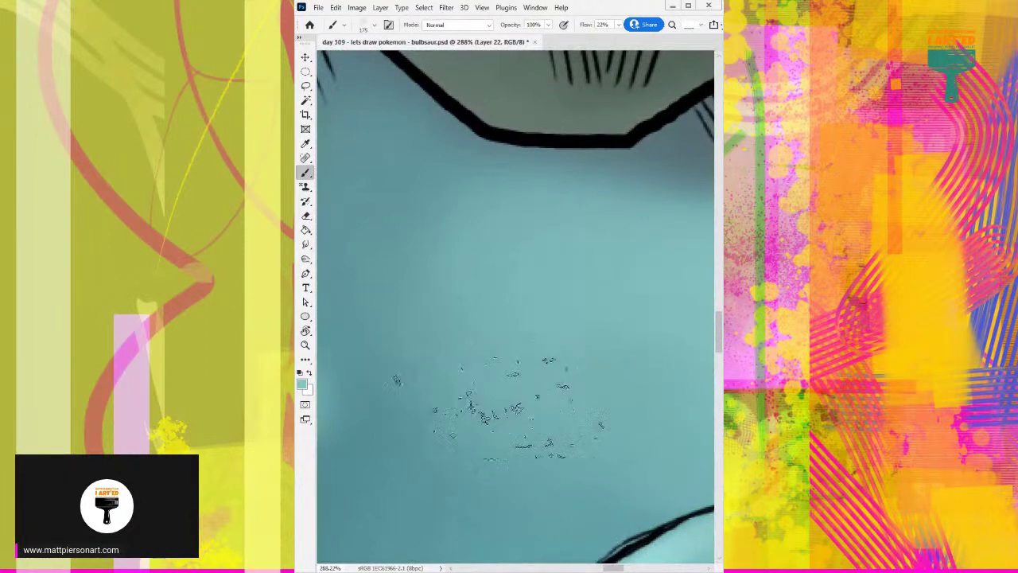
pyautogui.scroll(-4, 608, 440)
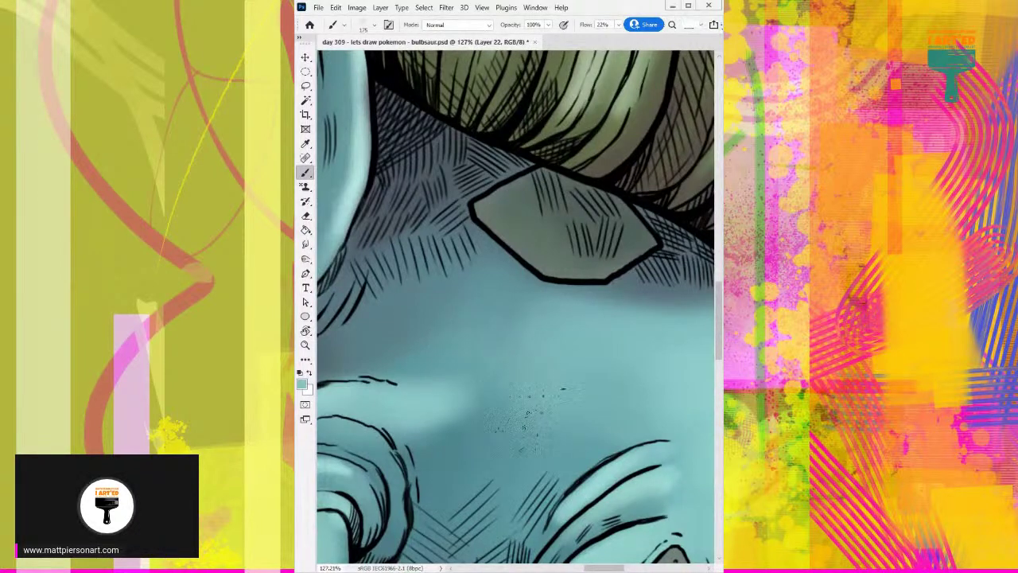
pyautogui.scroll(-4, 620, 388)
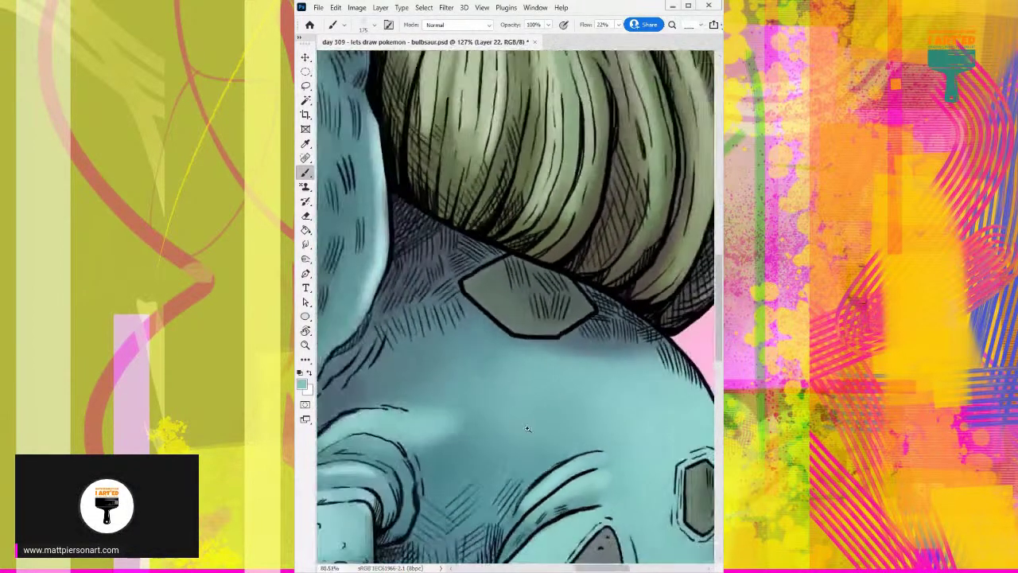
# Try brightening the back below the gray patch with light cyan highlights using the brush at sizes 175 and 125, and undo them.
pyautogui.scroll(6, 514, 435)
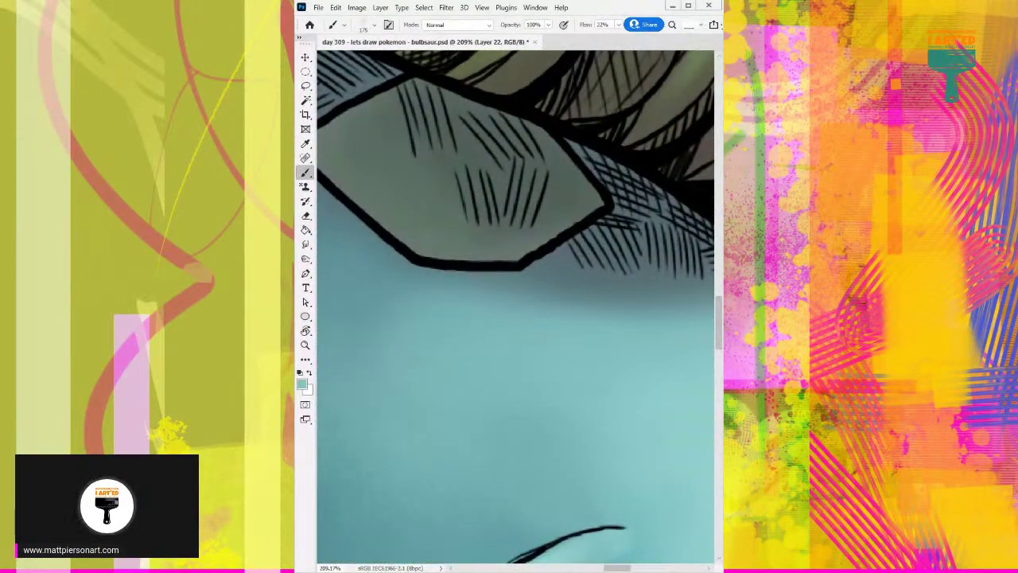
pyautogui.scroll(-3, 511, 420)
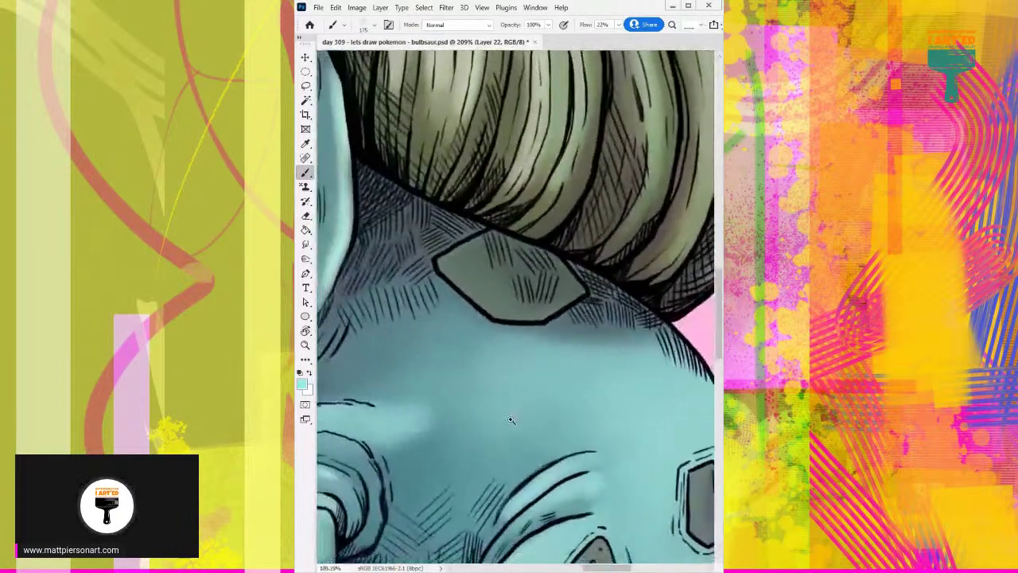
pyautogui.scroll(-1, 511, 419)
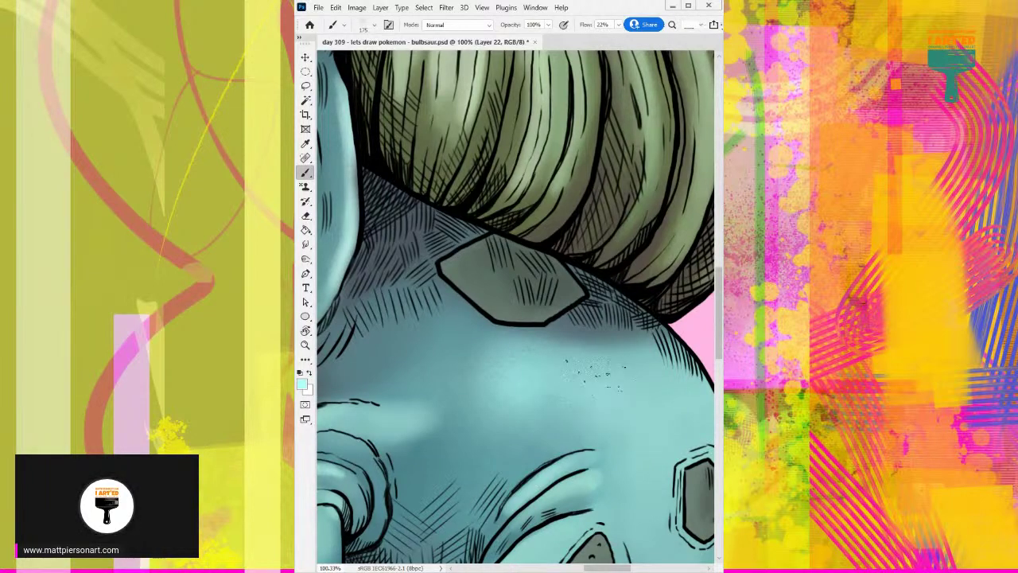
pyautogui.scroll(-6, 592, 372)
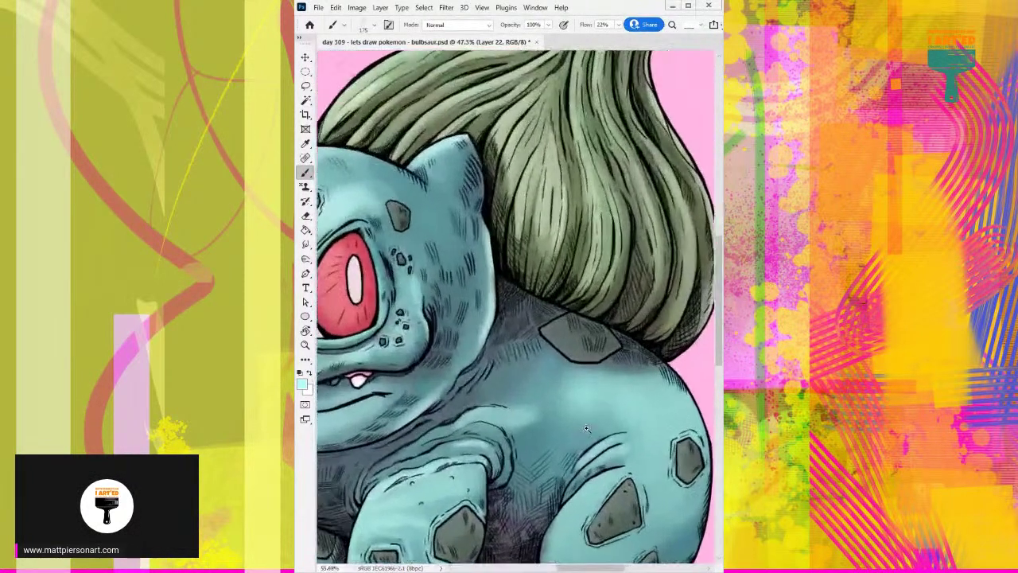
pyautogui.scroll(3, 586, 429)
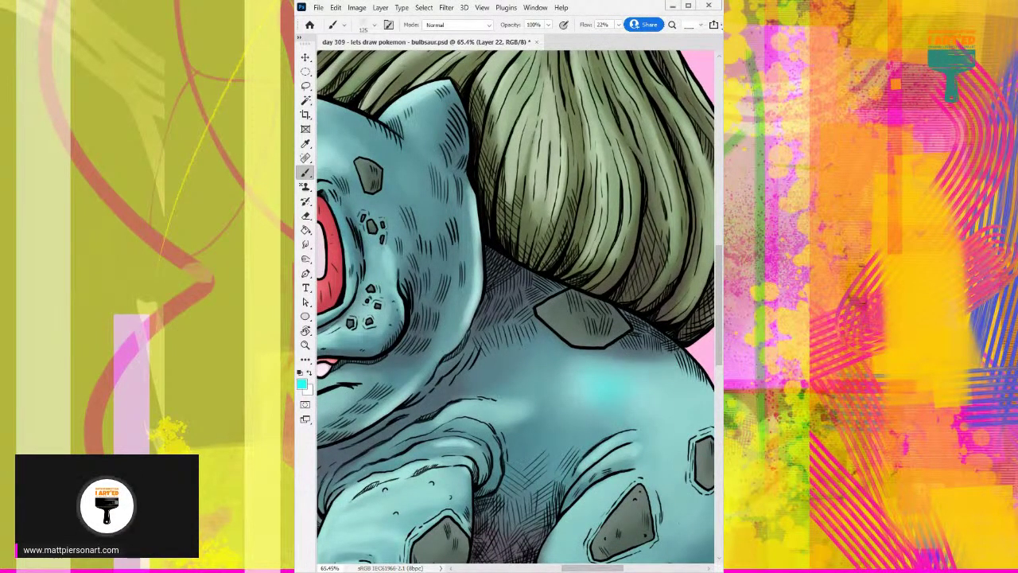
pyautogui.hotkey('ctrl', 'z')
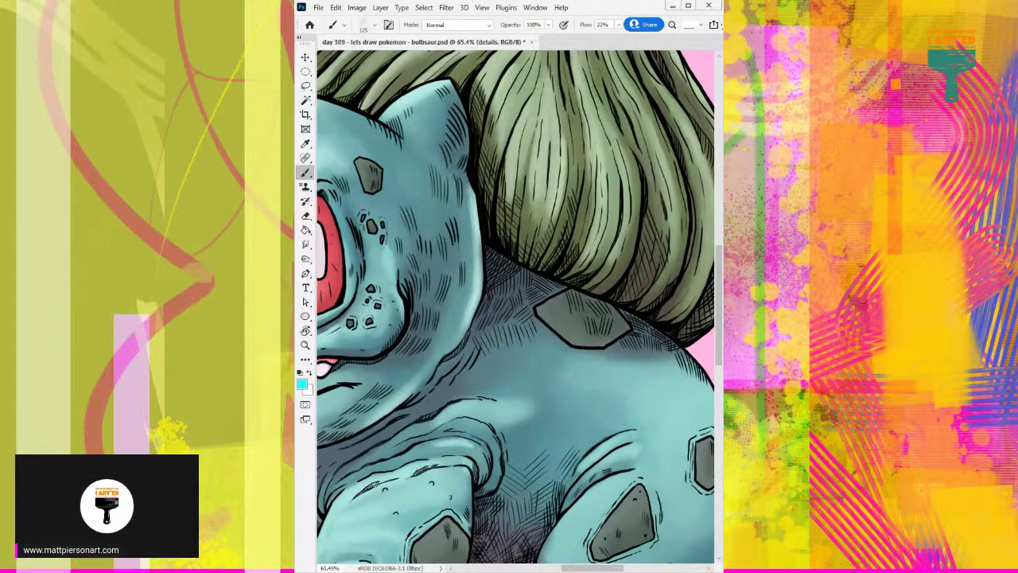
# Try painting a bright cyan glow on the back below the gray patch with the next textured brush reduced to 200.
pyautogui.hotkey('ctrl', 'shift', 'z')
pyautogui.press('.')
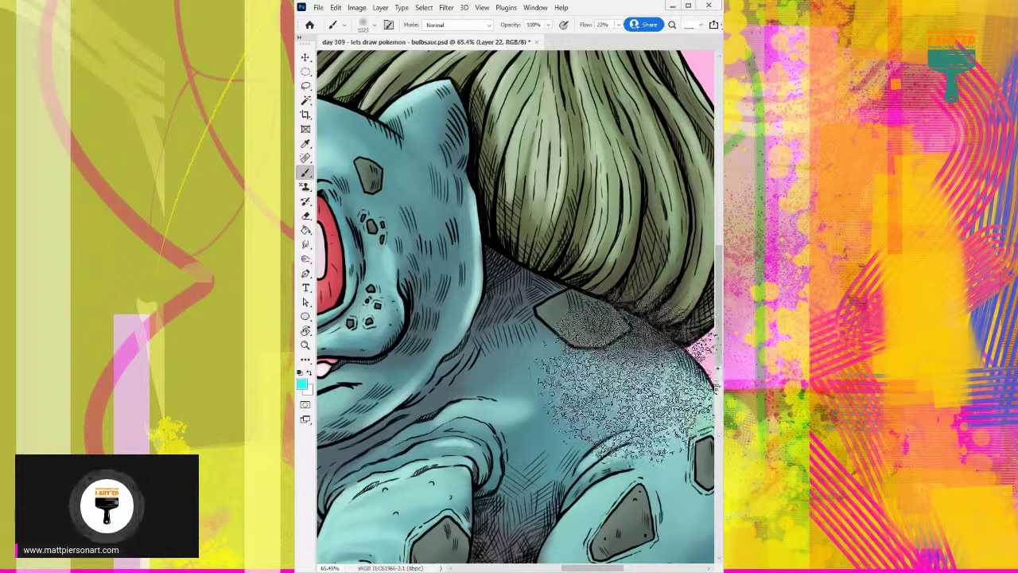
pyautogui.hotkey('ctrl', 'z')
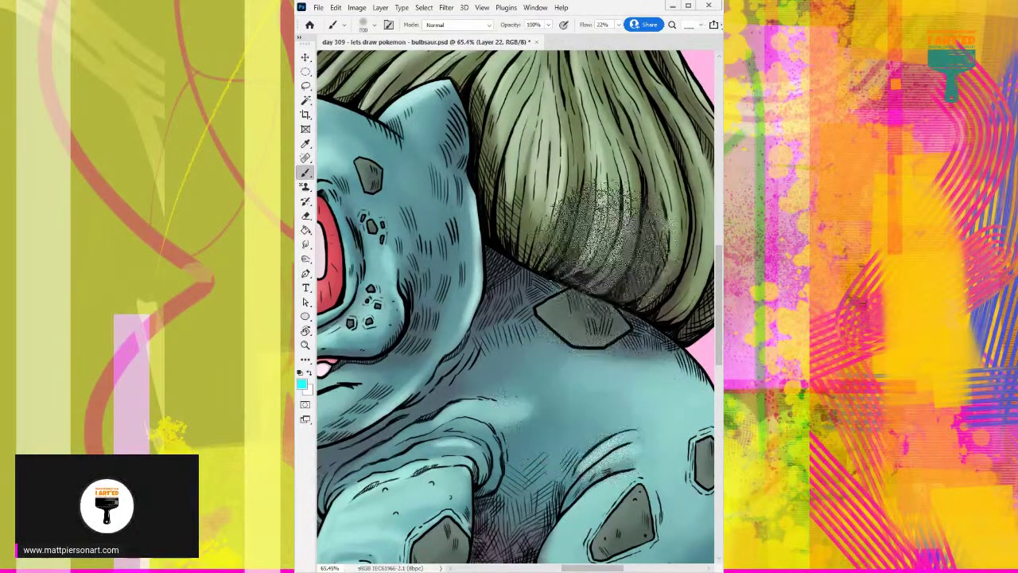
pyautogui.press('[')
pyautogui.press('[')
pyautogui.press('[')
pyautogui.press('[')
pyautogui.press('[')
pyautogui.press('[')
pyautogui.press('[')
pyautogui.press('[')
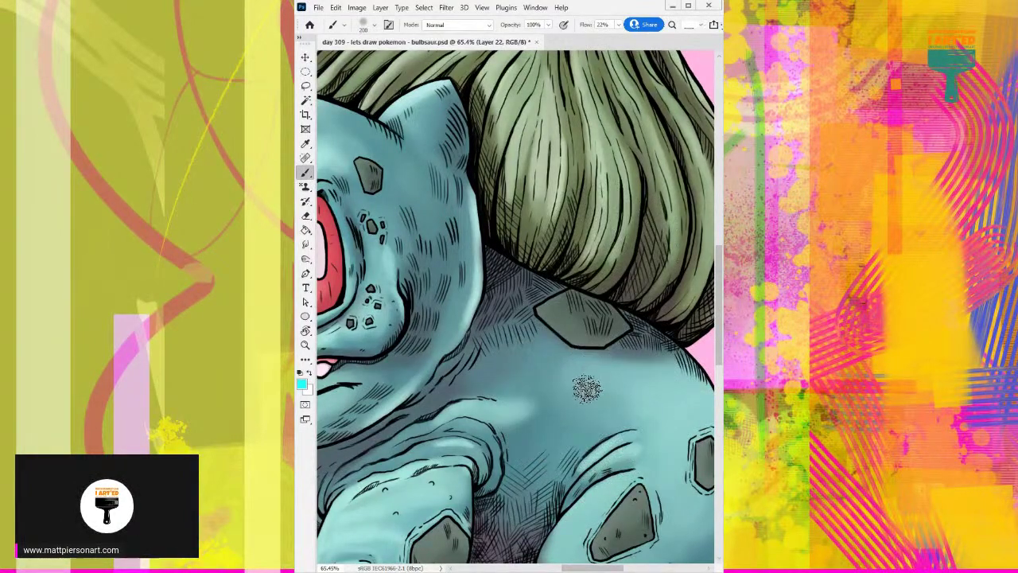
pyautogui.keyDown('alt'); pyautogui.click(579, 377); pyautogui.keyUp('alt')
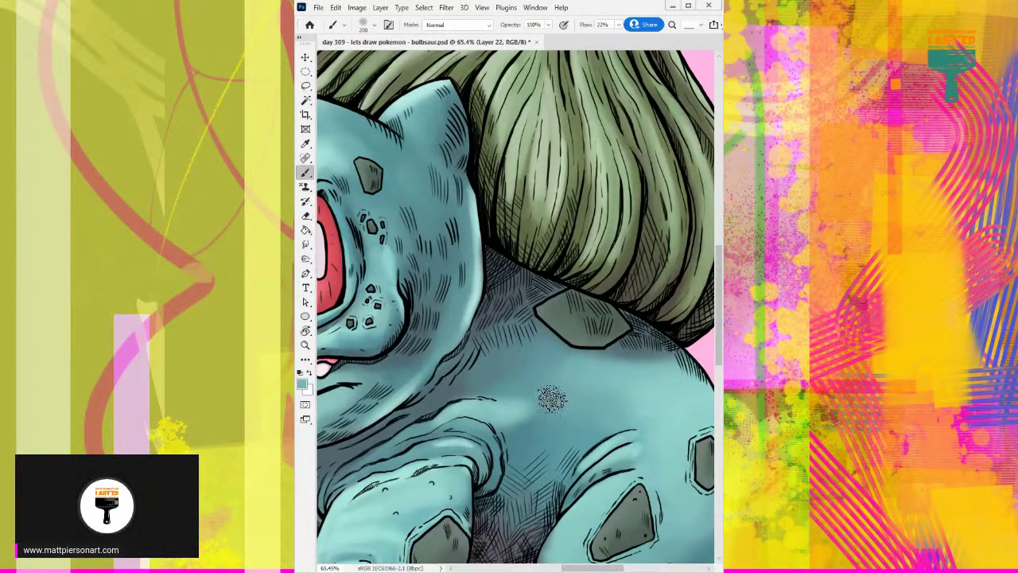
pyautogui.keyDown('alt'); pyautogui.click(561, 398); pyautogui.keyUp('alt')
pyautogui.moveTo(570, 387)
pyautogui.mouseDown()
pyautogui.moveTo(603, 394)
pyautogui.moveTo(576, 394)
pyautogui.mouseUp()
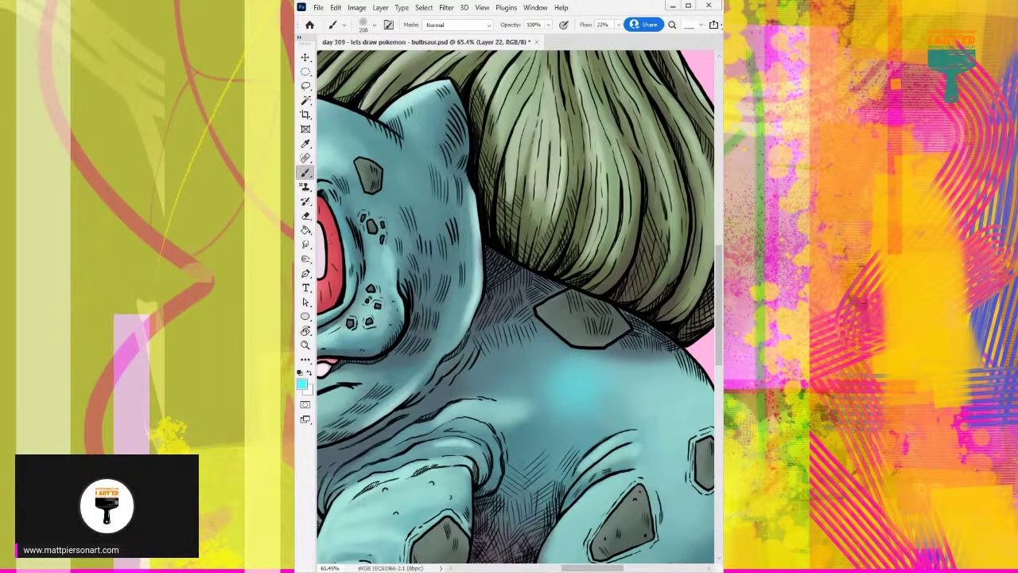
# Try a size 199 speckled brush with teal around the cheek and neck, and undo it together with the cyan glow.
pyautogui.press('.')
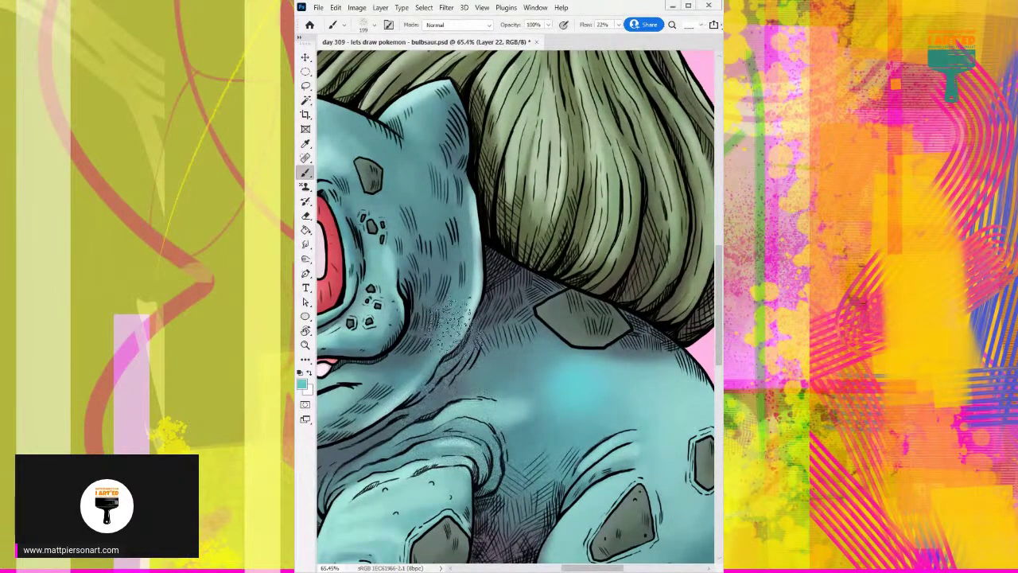
pyautogui.moveTo(410, 398); pyautogui.dragTo(517, 304)
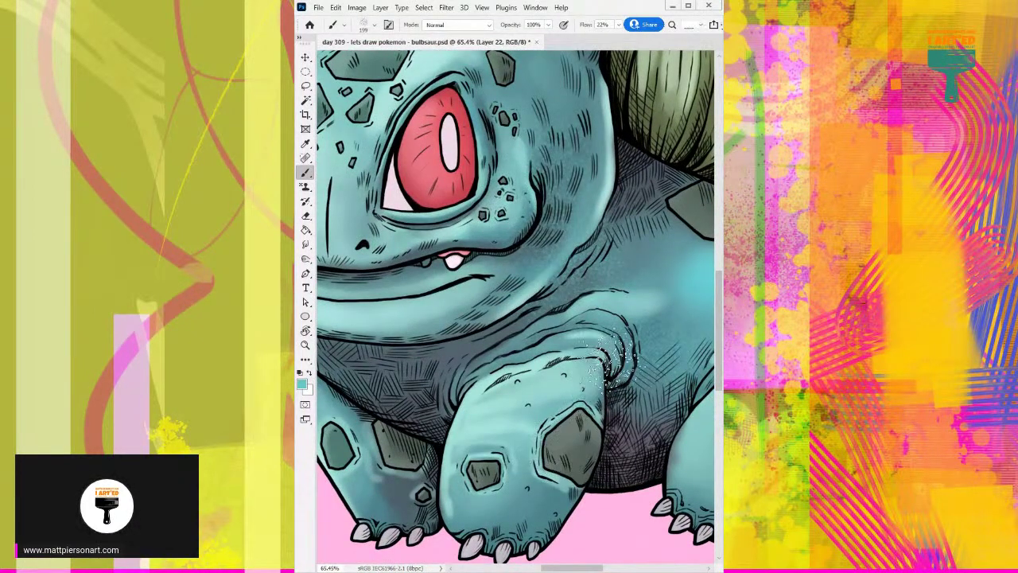
pyautogui.moveTo(658, 280)
pyautogui.mouseDown()
pyautogui.moveTo(628, 401)
pyautogui.moveTo(605, 382)
pyautogui.mouseUp()
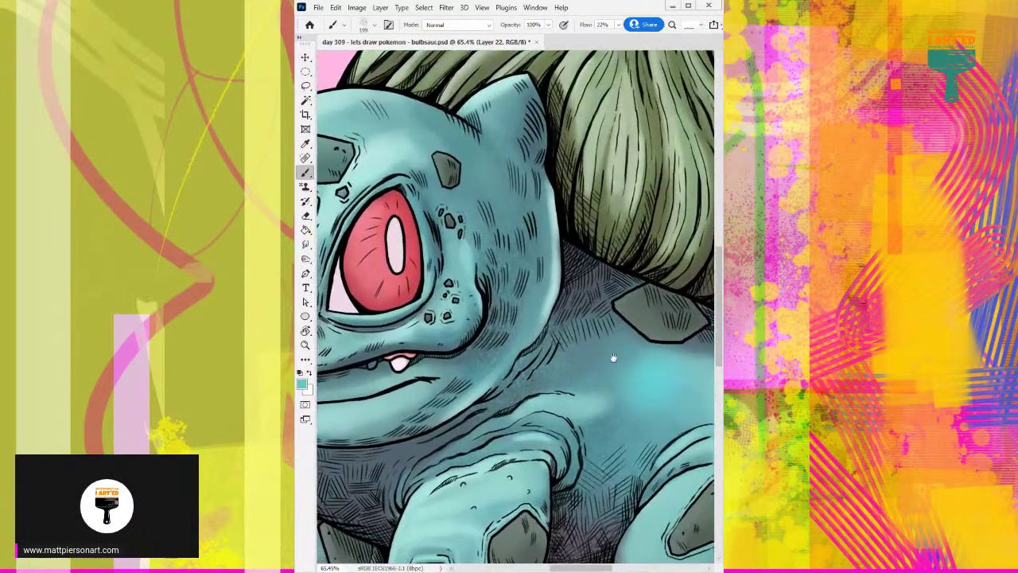
pyautogui.scroll(-3, 564, 283)
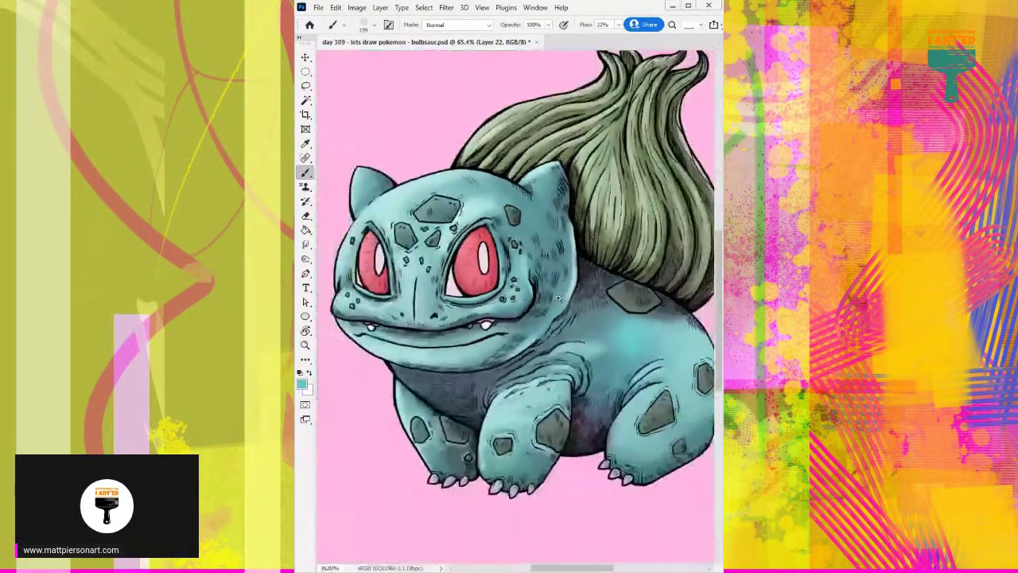
pyautogui.moveTo(558, 298); pyautogui.dragTo(561, 298)
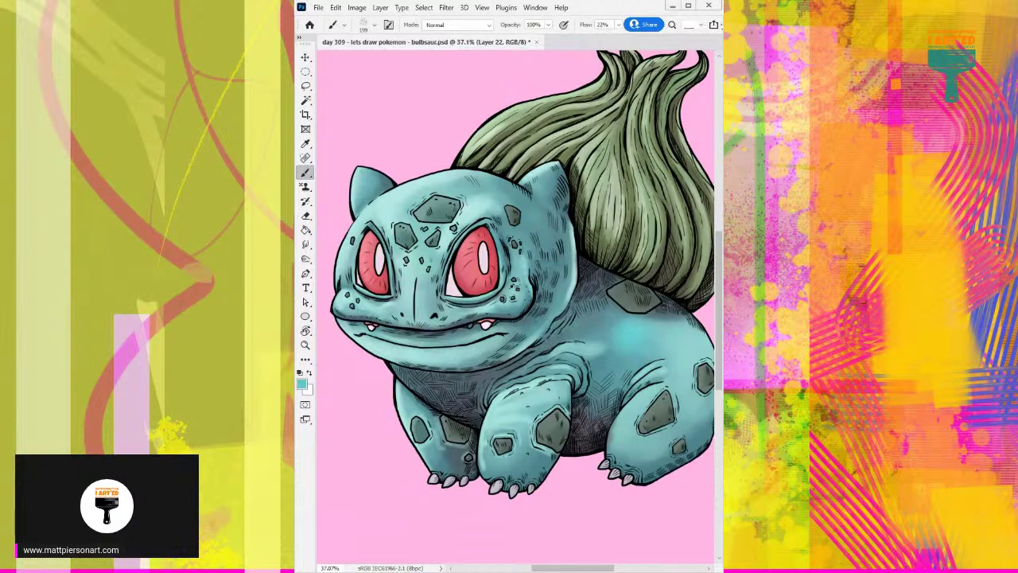
pyautogui.hotkey('ctrl', 'z')
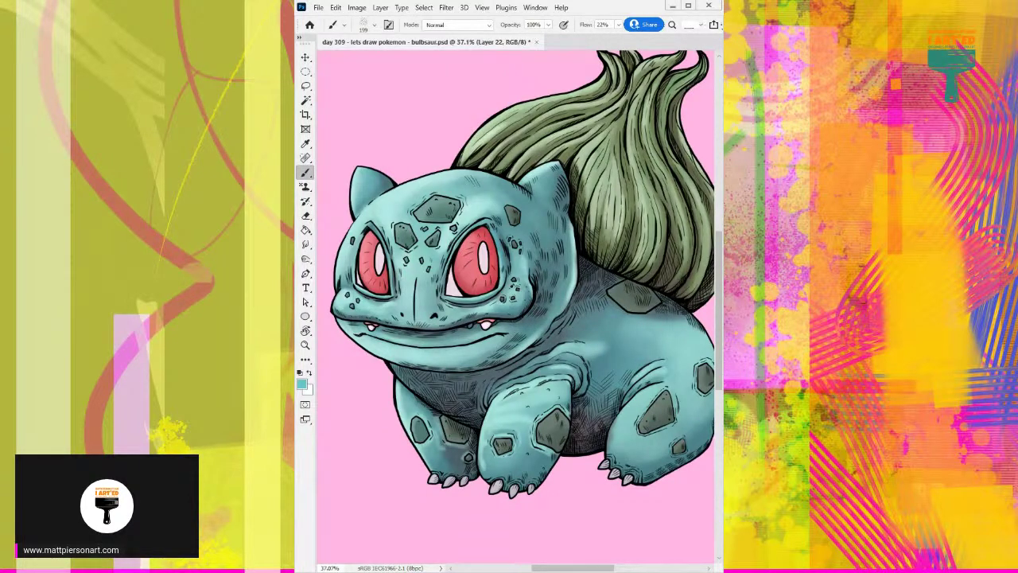
# Try dabbing bright cyan across the back, chest and shoulder with another brush at size 106, and undo the strokes.
pyautogui.press('.')
pyautogui.keyDown('alt'); pyautogui.click(610, 326); pyautogui.keyUp('alt')
pyautogui.moveTo(616, 339)
pyautogui.mouseDown()
pyautogui.moveTo(615, 328)
pyautogui.moveTo(630, 363)
pyautogui.moveTo(629, 334)
pyautogui.mouseUp()
pyautogui.moveTo(555, 347); pyautogui.dragTo(533, 331)
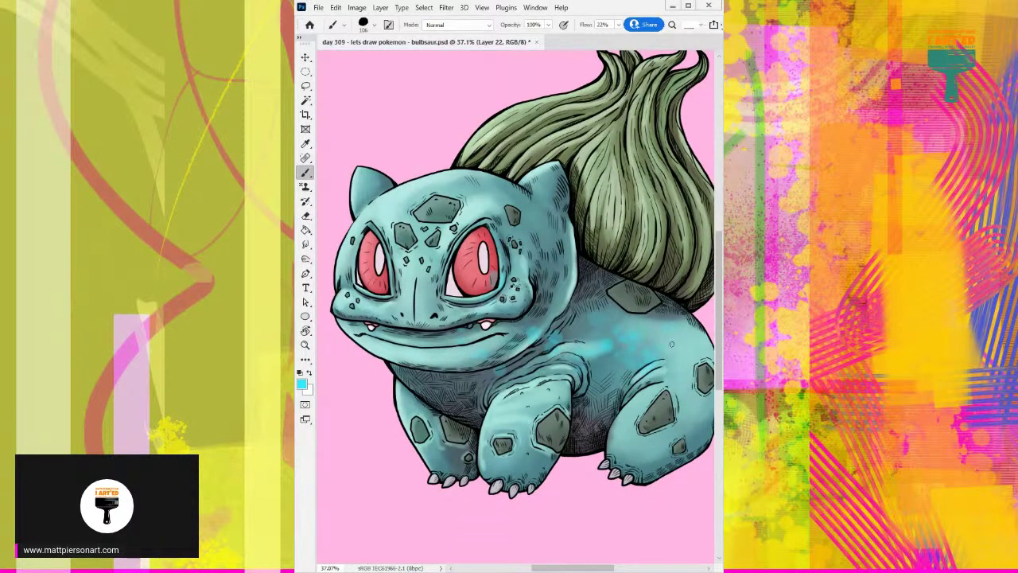
pyautogui.moveTo(480, 404); pyautogui.dragTo(461, 338)
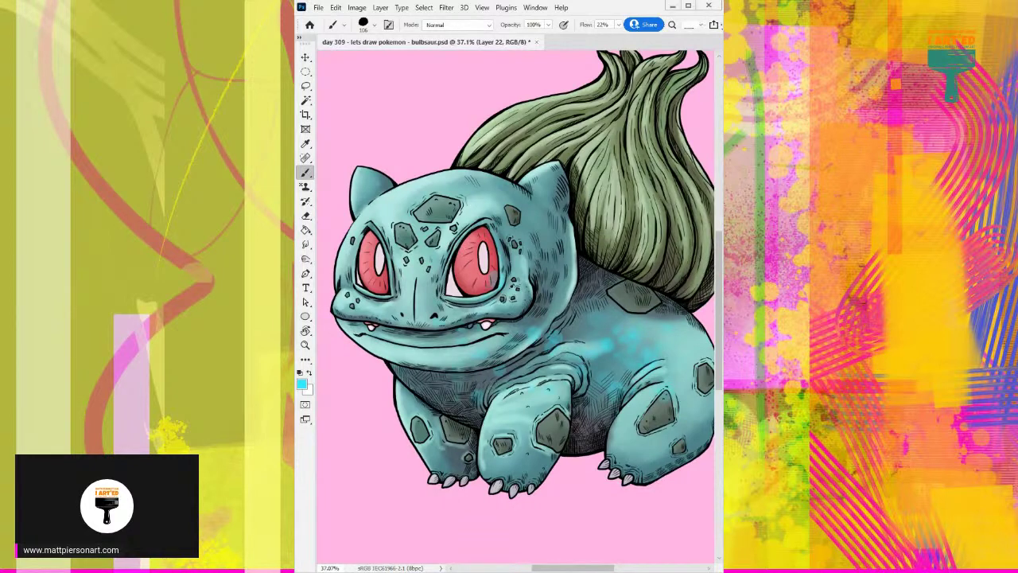
pyautogui.hotkey('ctrl', 'z')
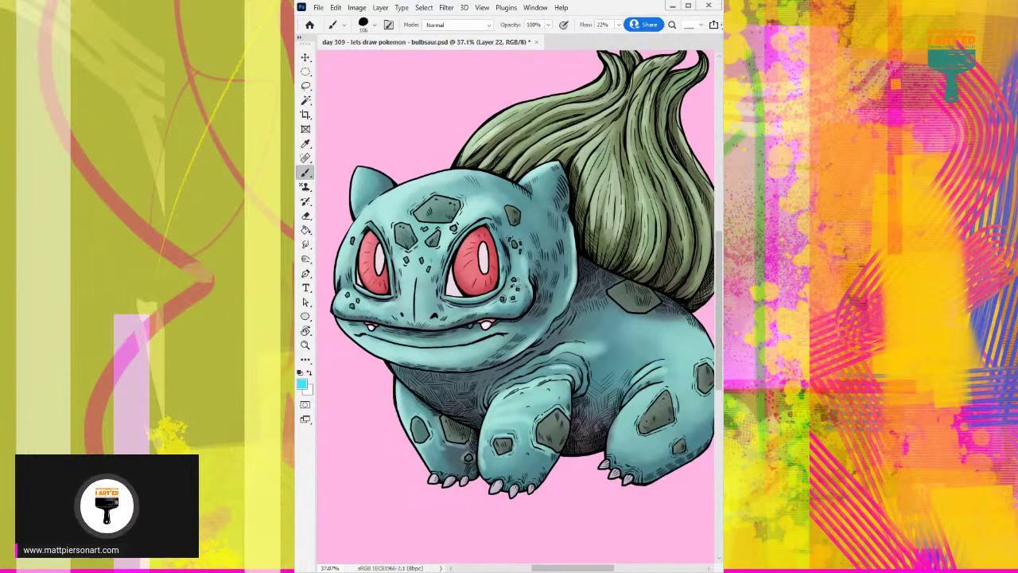
# Try scattering bright cyan speckles over the body and head with the size 365 scatter brush, and discard them by deleting Layer 22.
pyautogui.press('.')
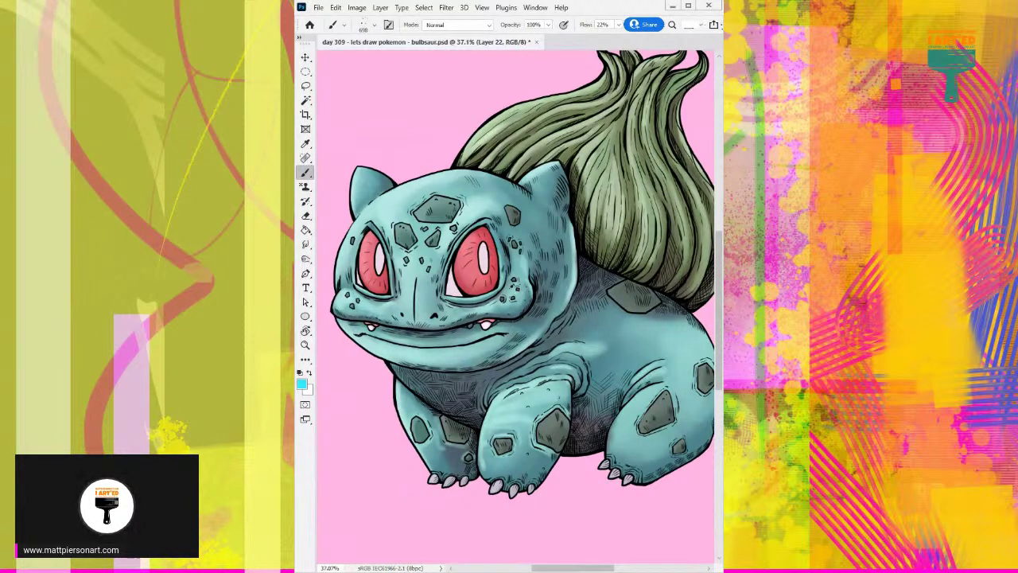
pyautogui.moveTo(620, 334)
pyautogui.mouseDown()
pyautogui.moveTo(573, 350)
pyautogui.moveTo(628, 350)
pyautogui.moveTo(525, 385)
pyautogui.moveTo(509, 217)
pyautogui.moveTo(407, 300)
pyautogui.moveTo(458, 135)
pyautogui.mouseUp()
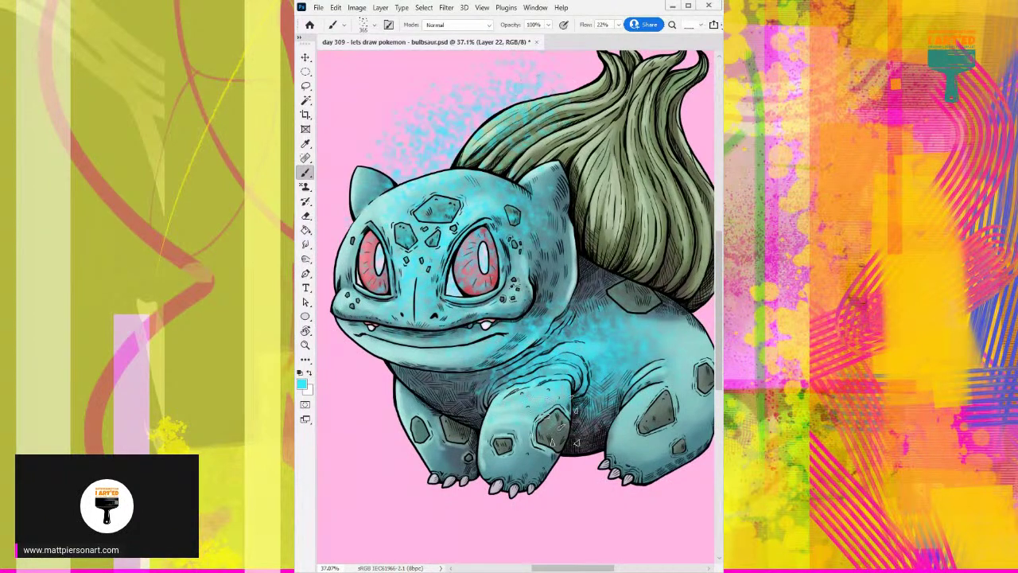
pyautogui.hotkey('ctrl', 'z')
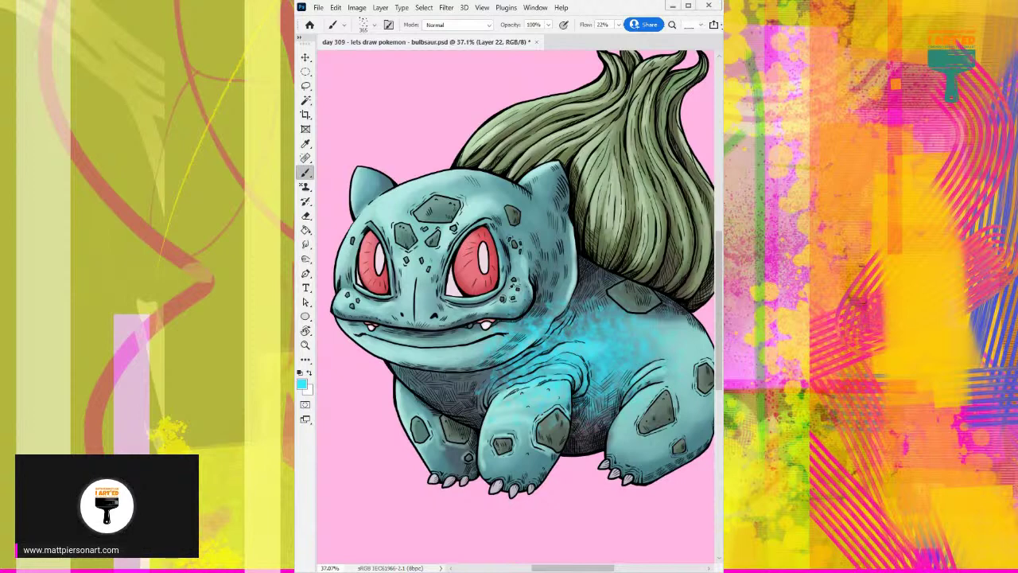
pyautogui.press('Delete')
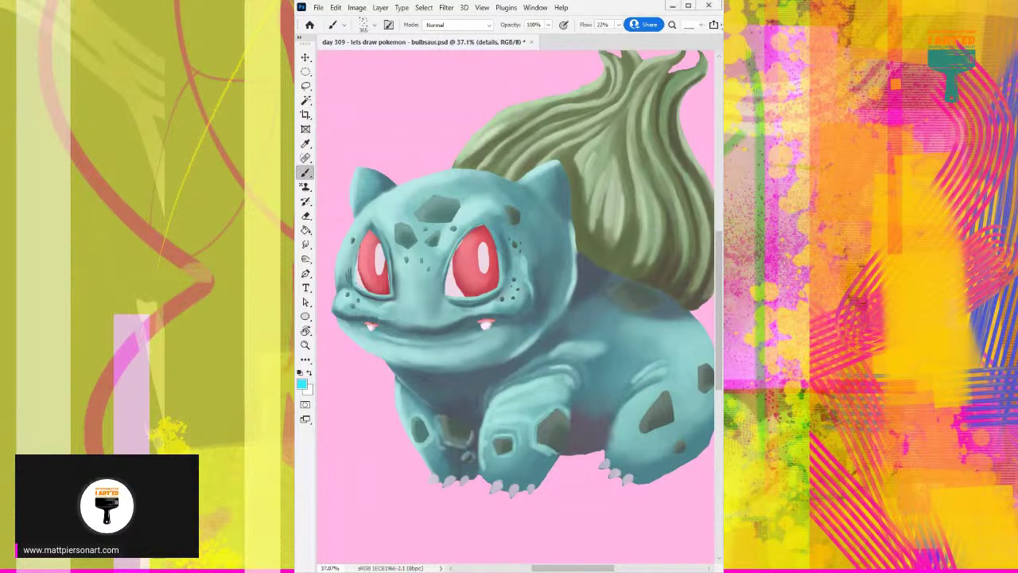
# Compare the artwork with the ink lines hidden and with the inked version in more saturated colors.
pyautogui.hotkey('alt', '[')
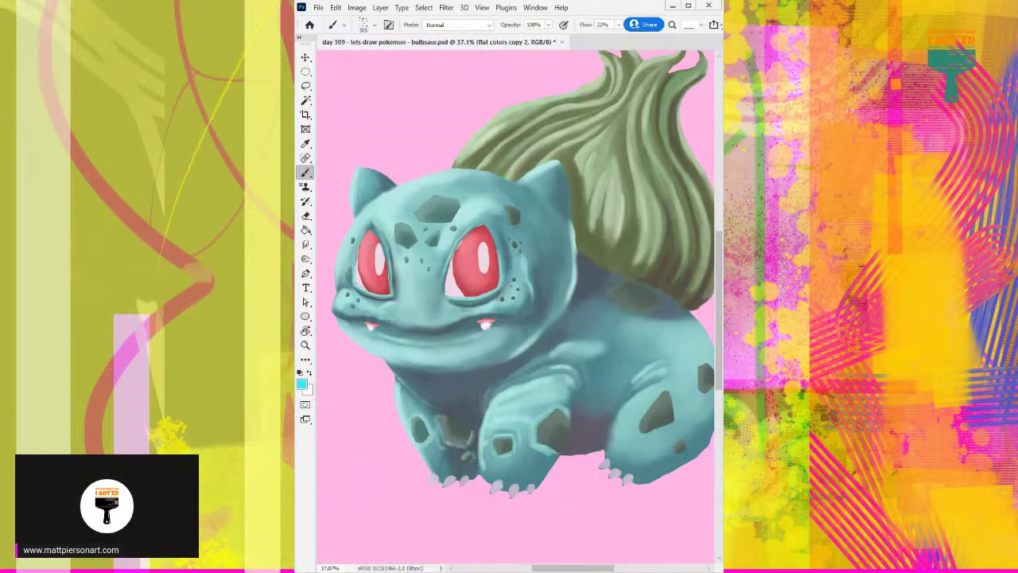
pyautogui.press('ctrl+')
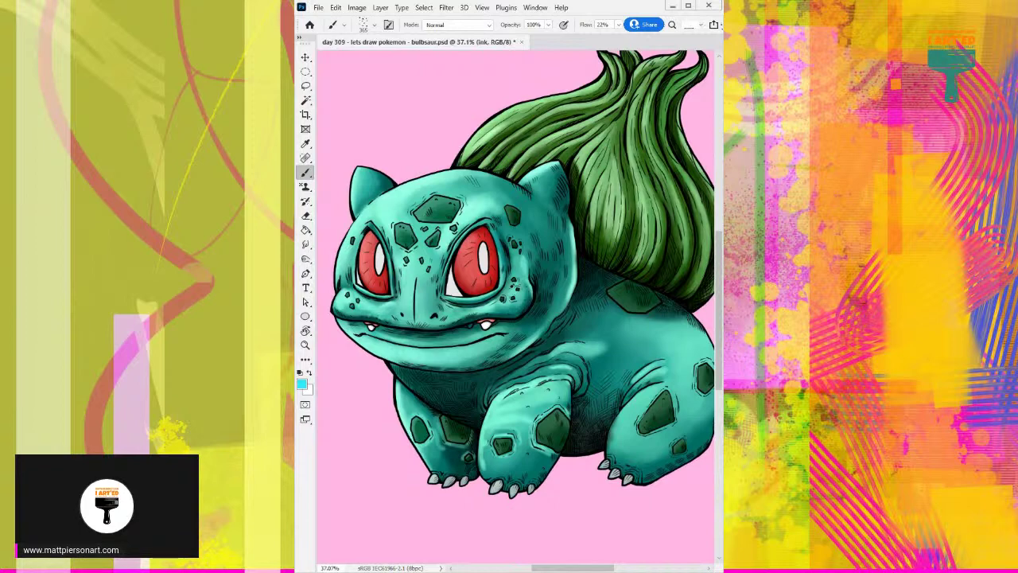
pyautogui.hotkey('alt', '[')
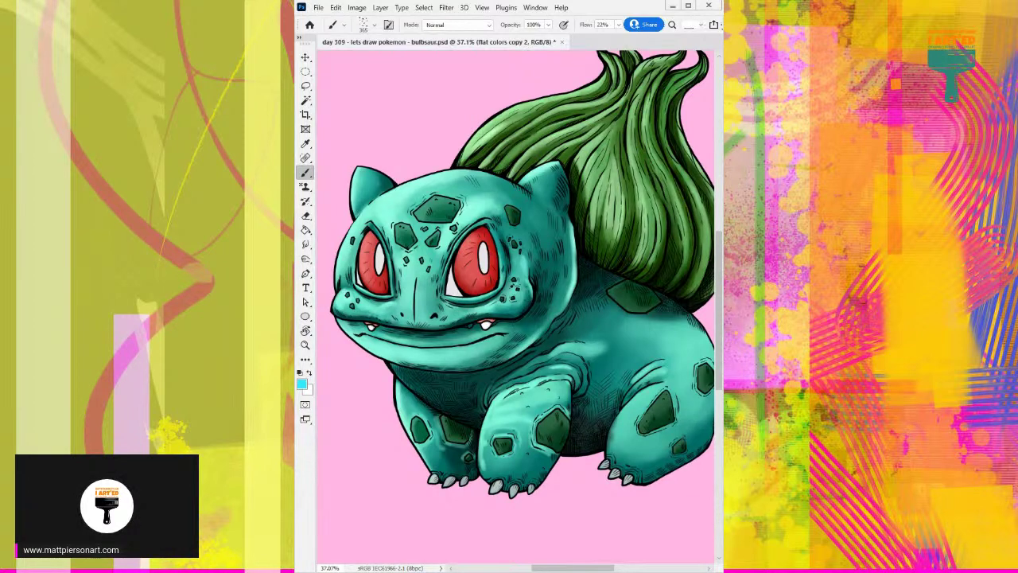
# Return to the muted colors with the handwritten date notes shown, and erase the number 339 after "Day" on the date layer.
pyautogui.hotkey('ctrl', 'z')
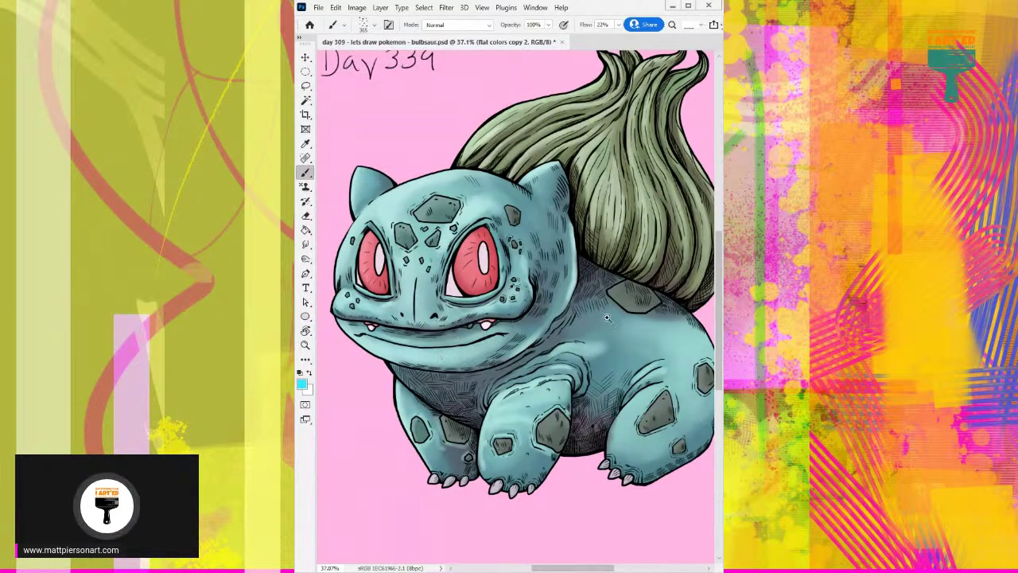
pyautogui.scroll(-3, 456, 337)
pyautogui.scroll(1, 411, 296)
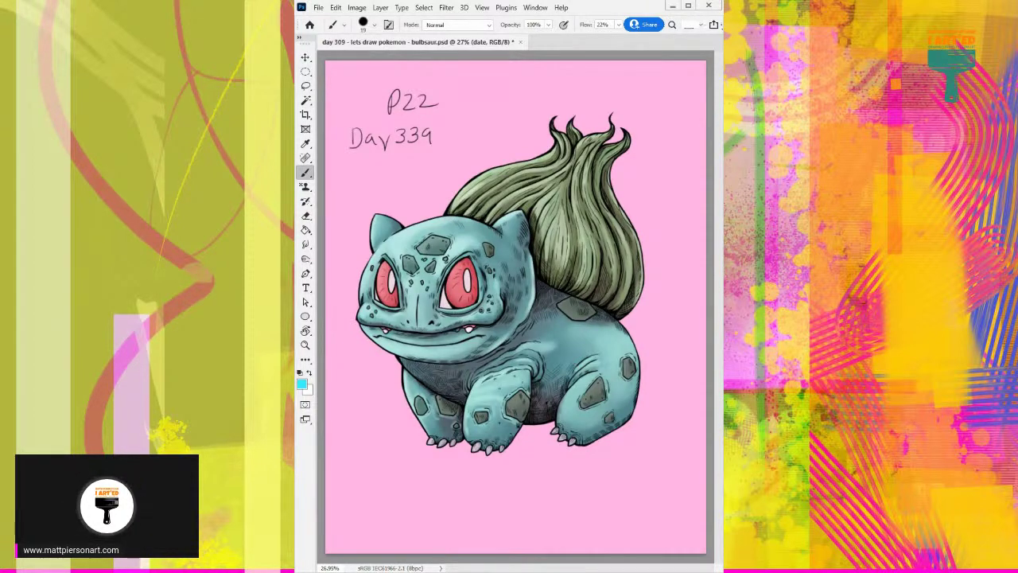
pyautogui.press('e')
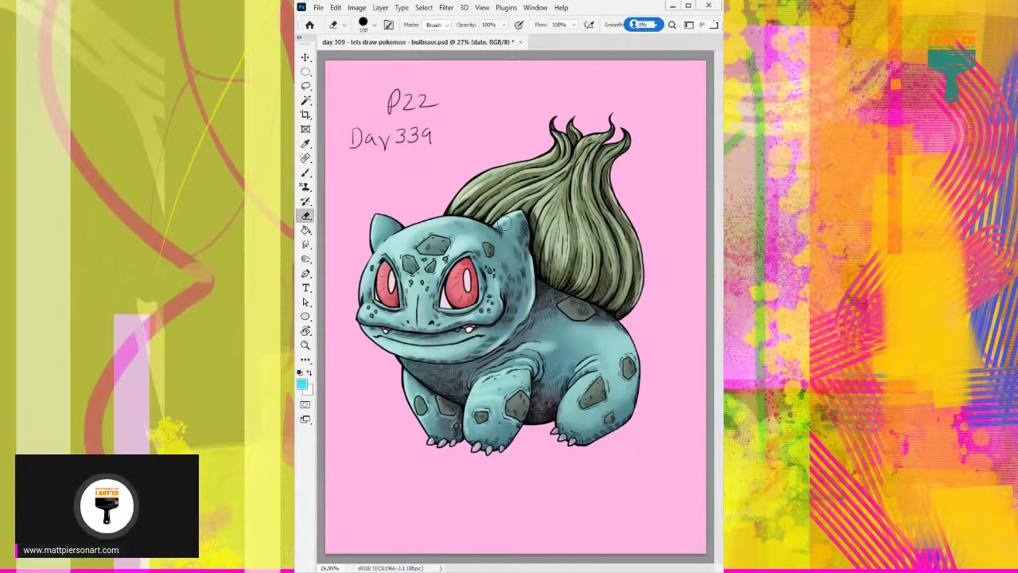
pyautogui.moveTo(434, 132)
pyautogui.mouseDown()
pyautogui.moveTo(400, 141)
pyautogui.moveTo(409, 138)
pyautogui.mouseUp()
pyautogui.press('b')
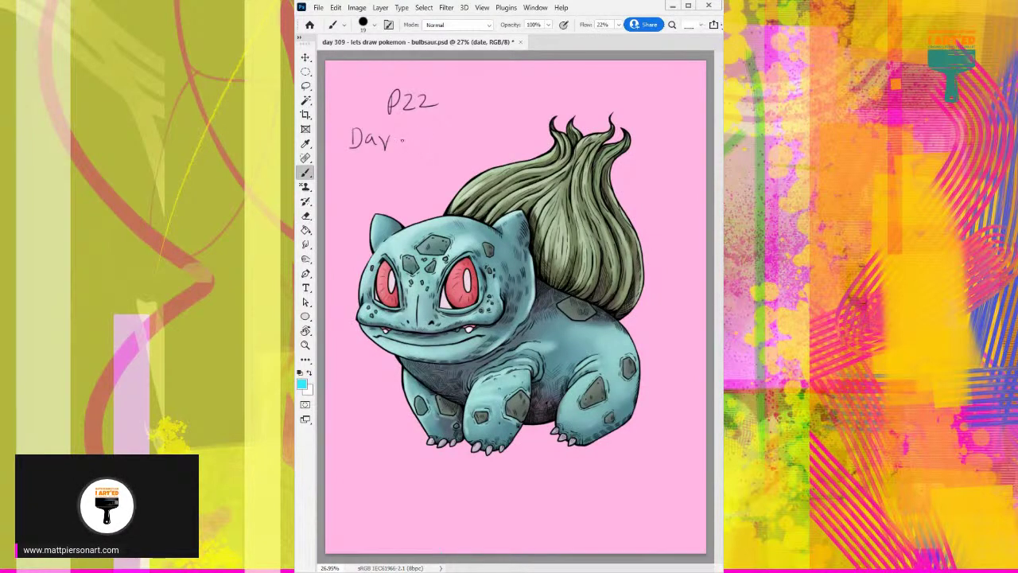
# Handwrite 360 in black after "Day" with the size 19 brush, discarding the cyan first digit.
pyautogui.moveTo(393, 132)
pyautogui.mouseDown()
pyautogui.moveTo(405, 140)
pyautogui.moveTo(395, 150)
pyautogui.mouseUp()
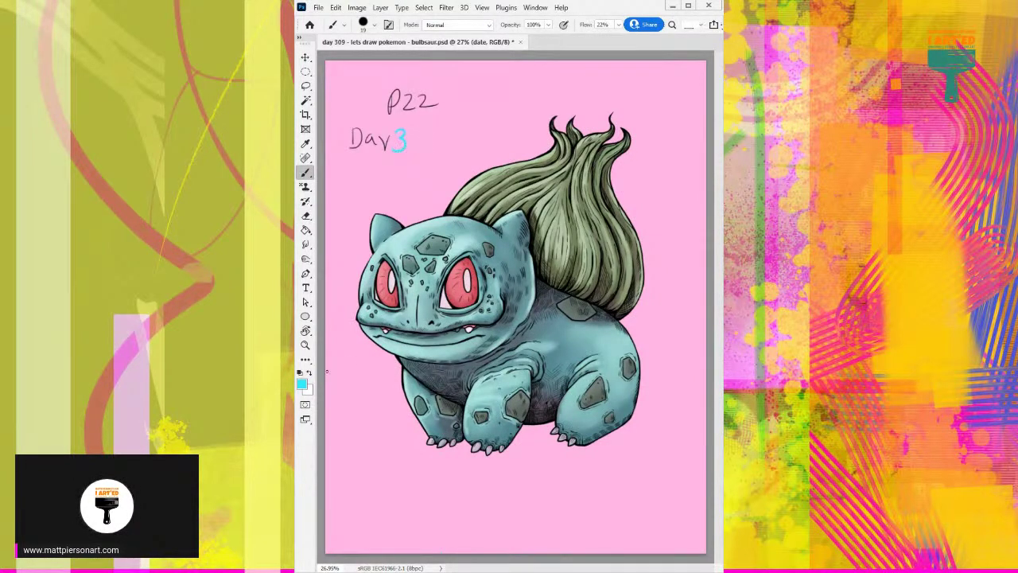
pyautogui.click(300, 372)
pyautogui.hotkey('ctrl', 'z')
pyautogui.moveTo(393, 127)
pyautogui.mouseDown()
pyautogui.moveTo(402, 136)
pyautogui.moveTo(392, 148)
pyautogui.moveTo(430, 126)
pyautogui.mouseUp()
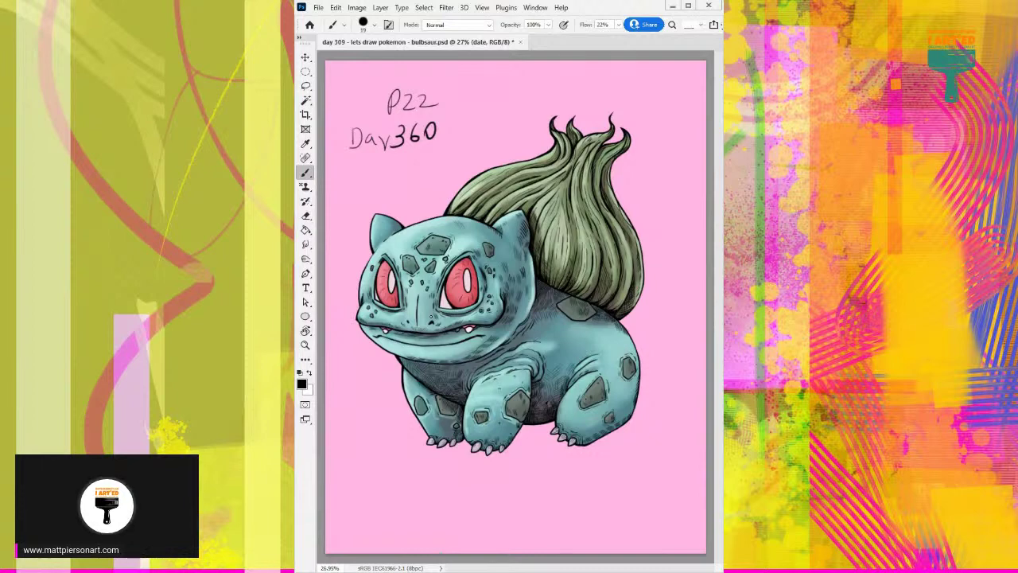